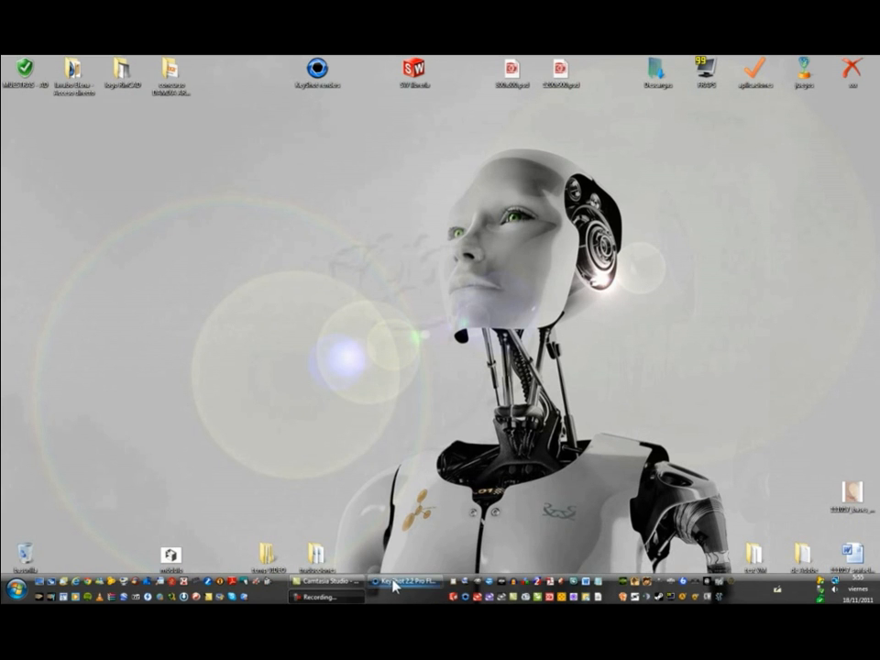
Switch to KeyShot and examine the open cabinet model from several angles
click(394, 586)
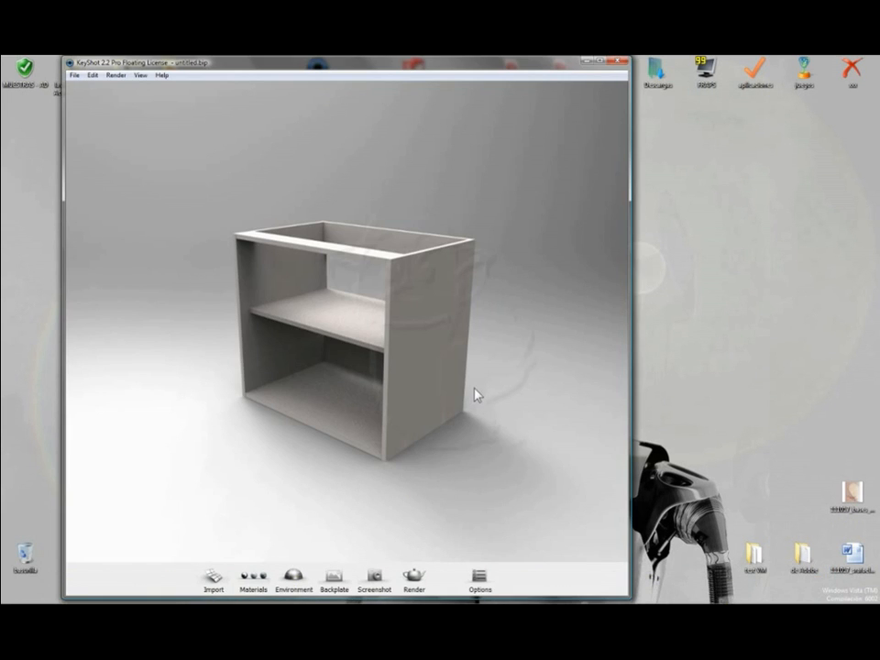
alt+drag(377, 399, 435, 404)
alt+right_drag(434, 398, 382, 401)
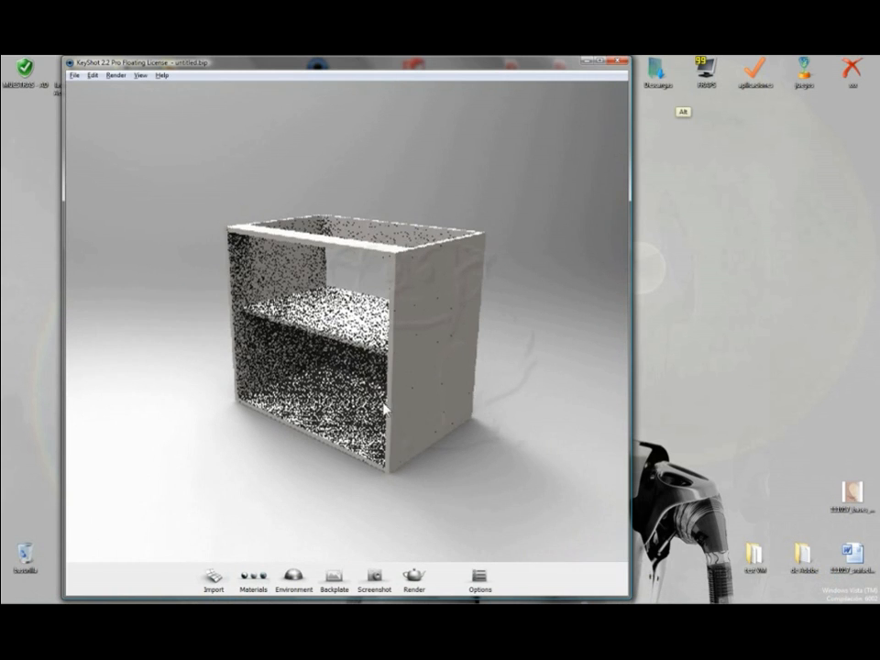
drag(426, 415, 277, 385)
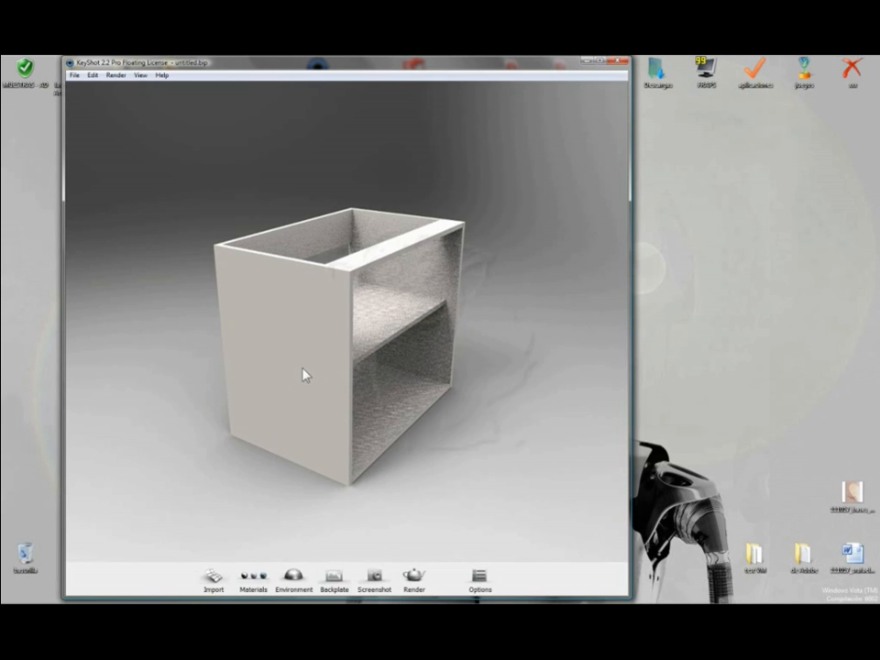
right_click(371, 381)
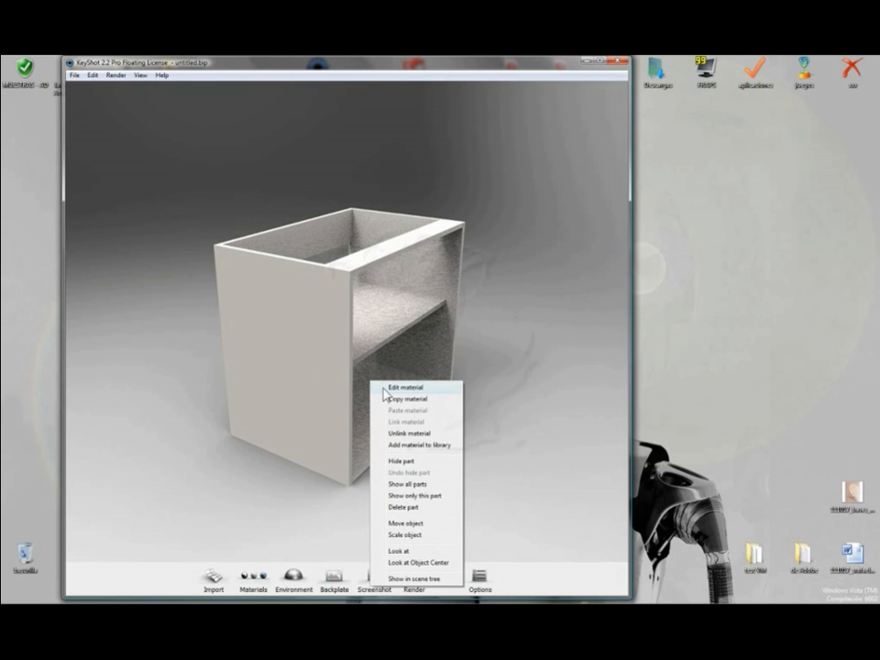
drag(409, 368, 301, 520)
Open the material library, limit it to the Wood group and browse the available woods
click(252, 577)
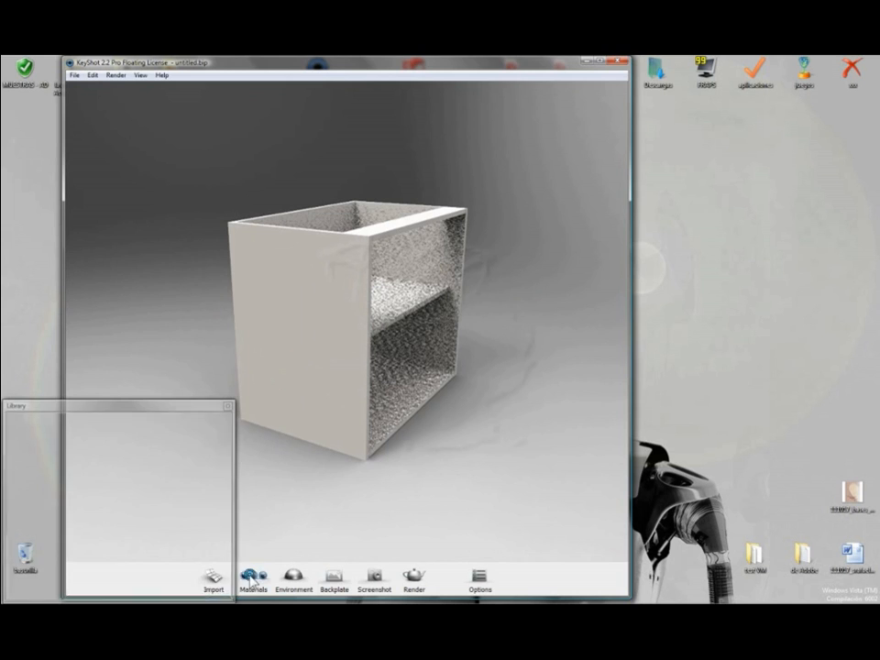
click(96, 432)
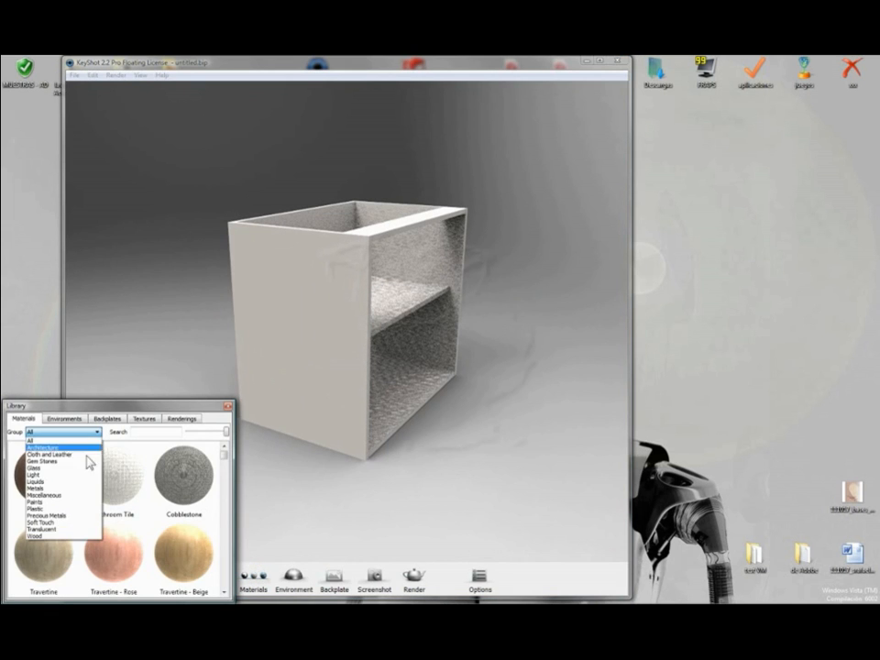
click(50, 530)
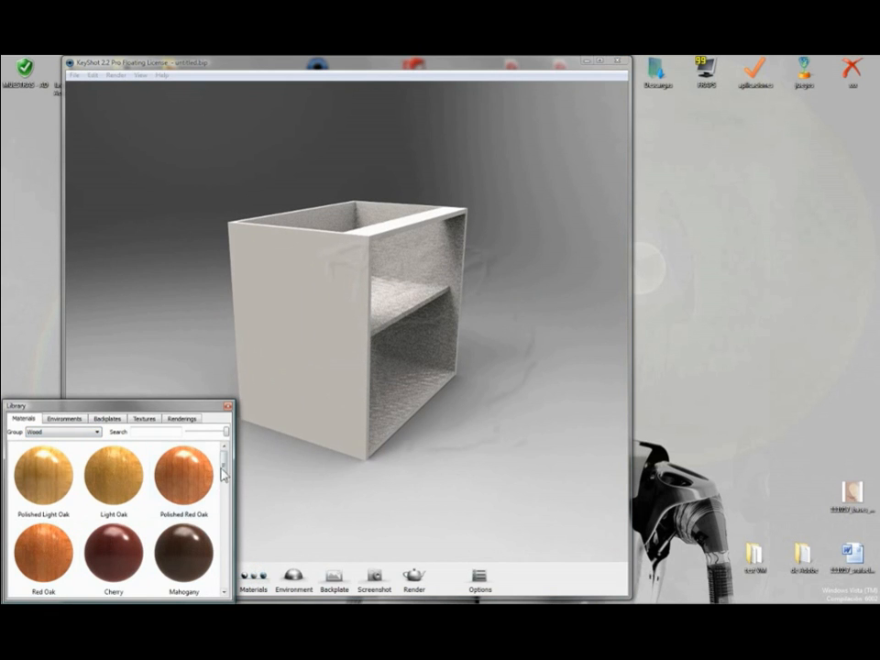
drag(225, 464, 225, 504)
click(110, 496)
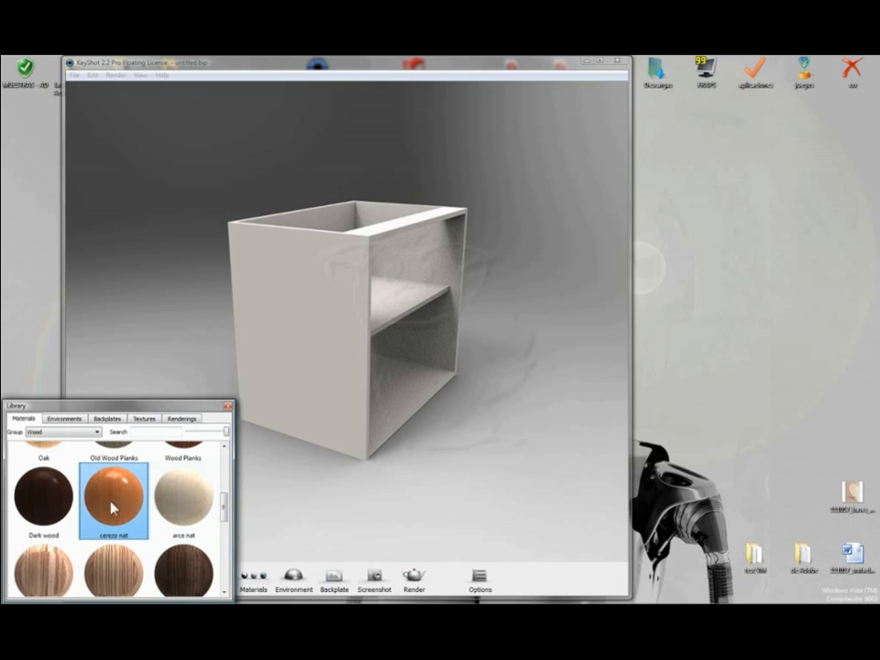
scroll(114, 504, down, 1)
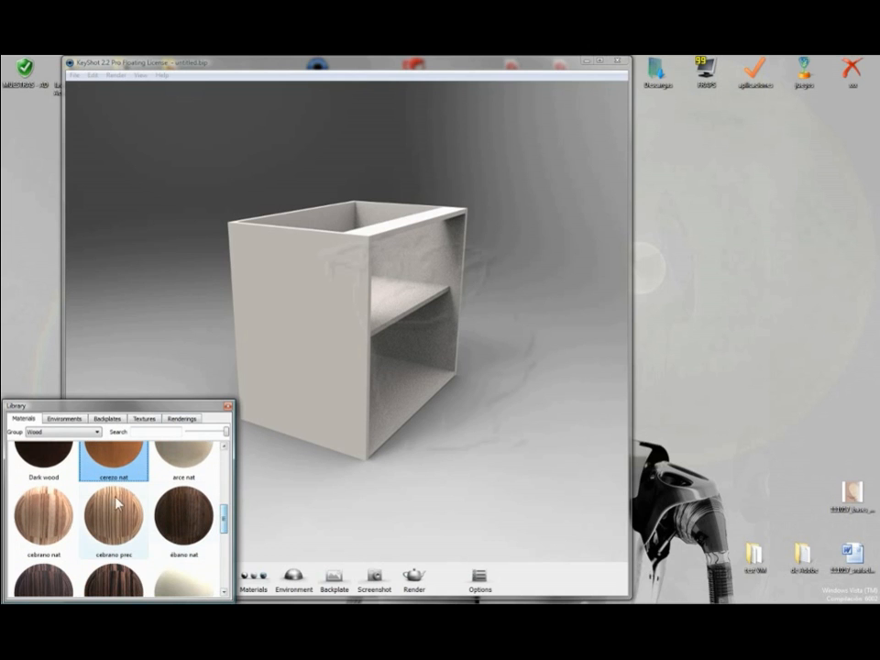
drag(226, 526, 227, 518)
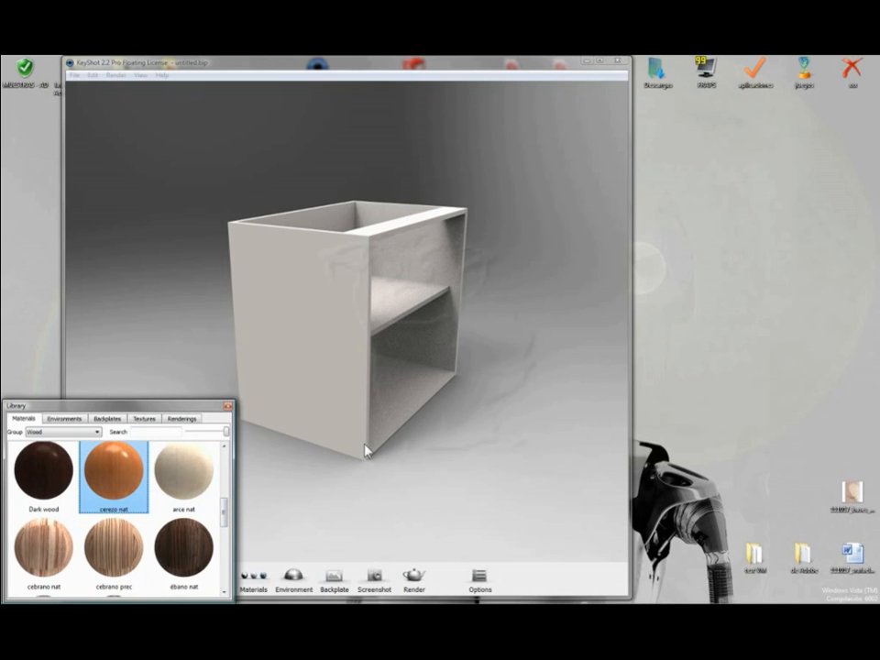
Apply the Mahogany wood material to the cabinet, viewed from its side panel, and close the material library
click(434, 420)
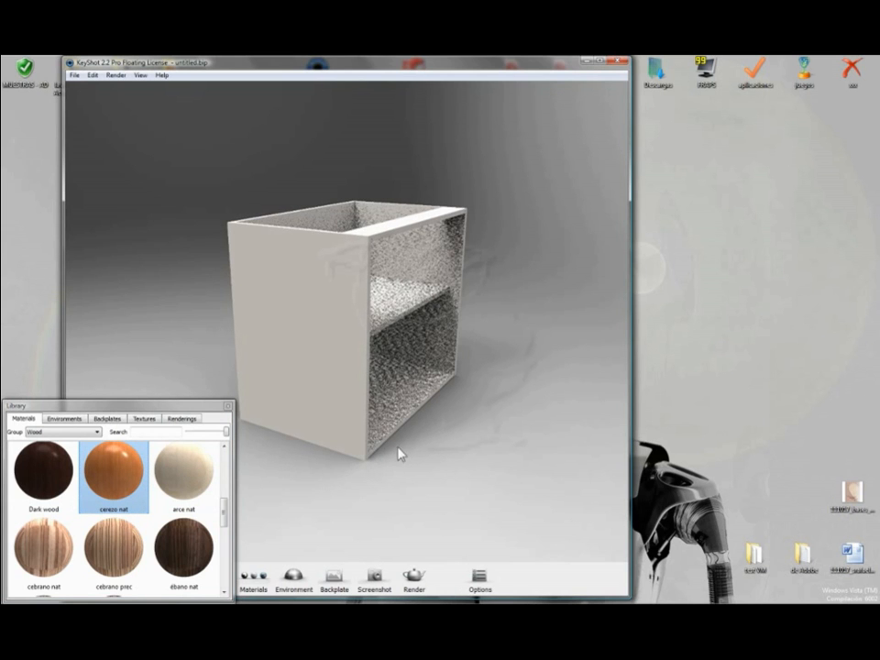
drag(407, 452, 225, 487)
click(227, 521)
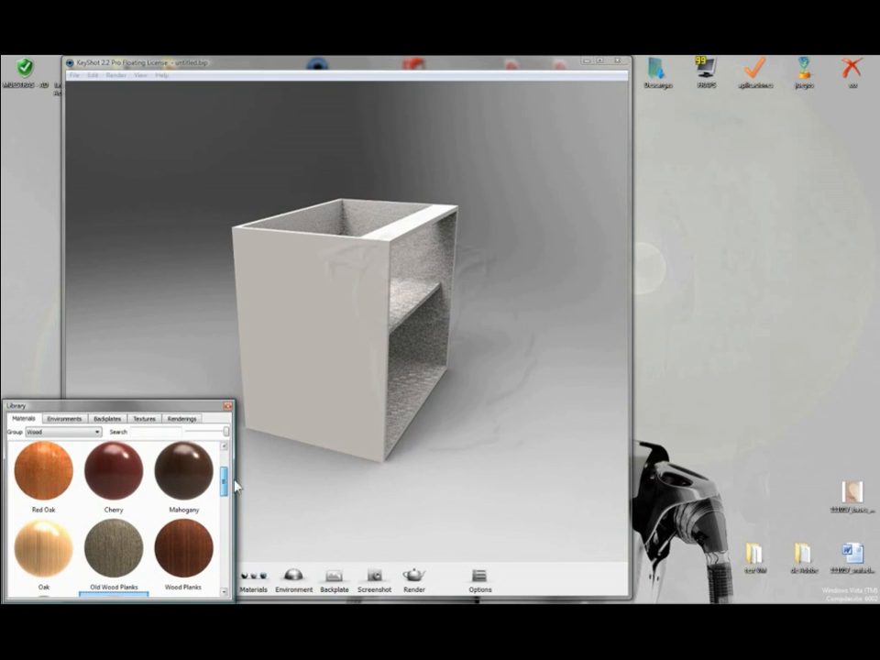
click(335, 475)
drag(335, 475, 340, 427)
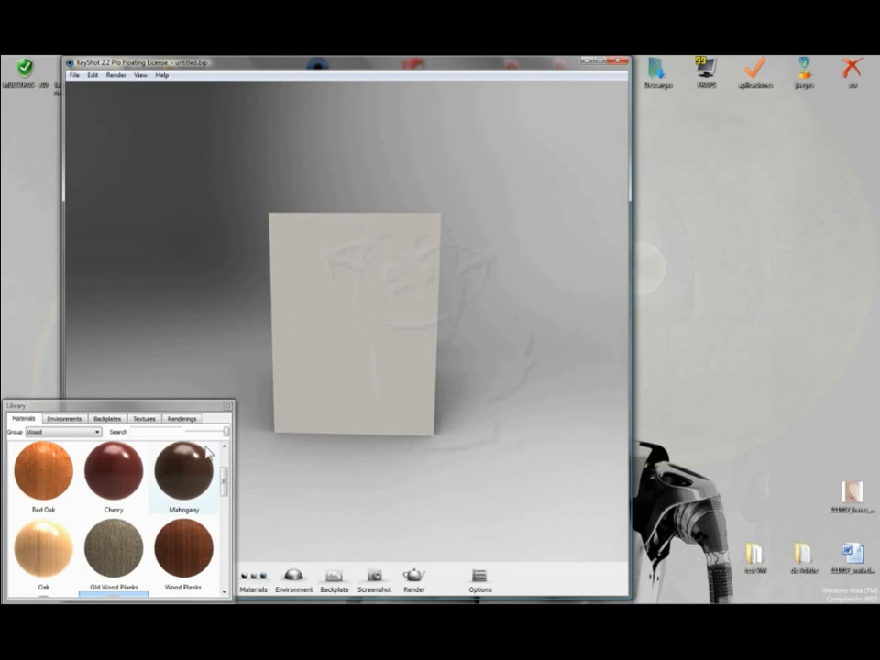
drag(228, 482, 227, 468)
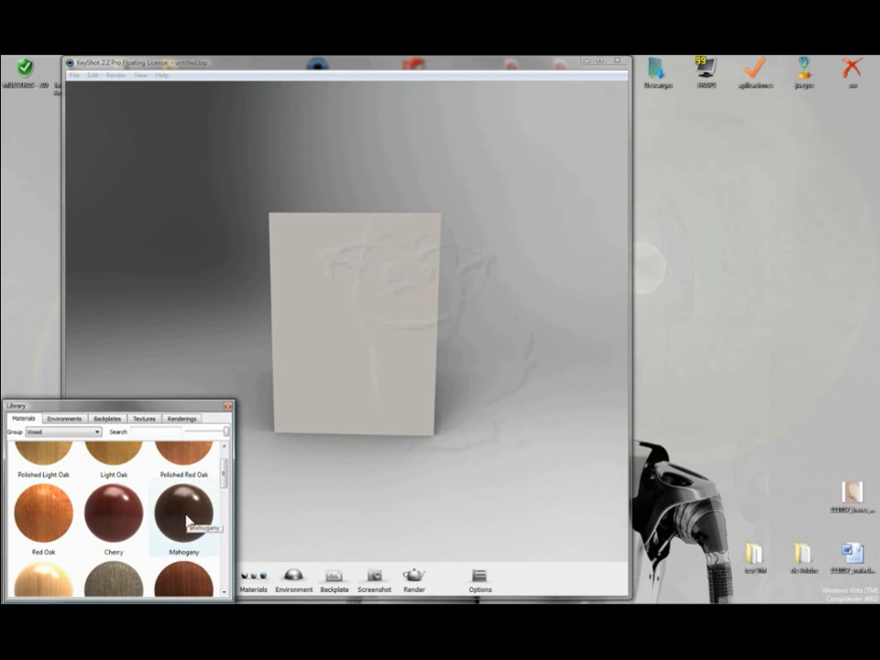
drag(186, 520, 356, 349)
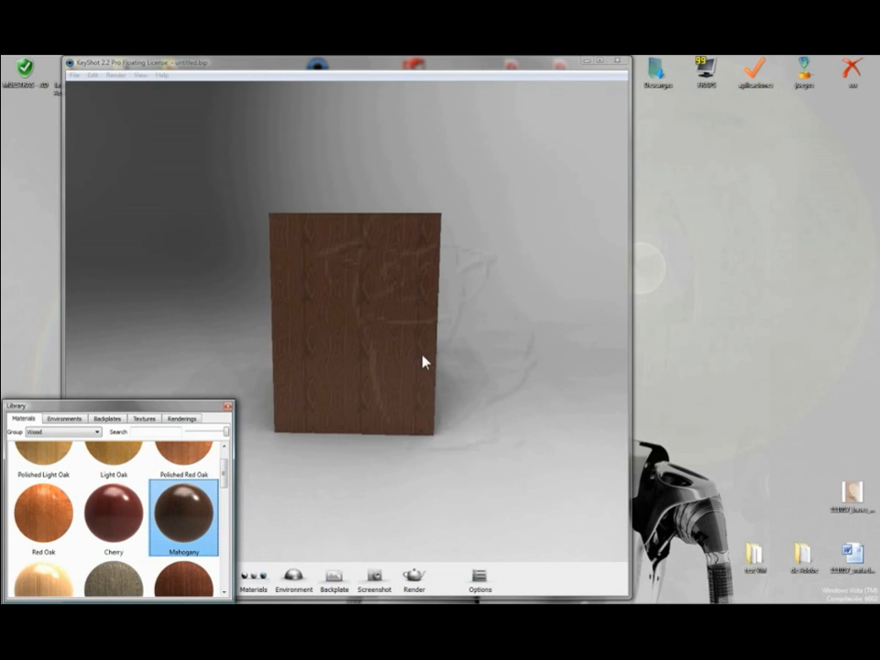
drag(422, 361, 445, 363)
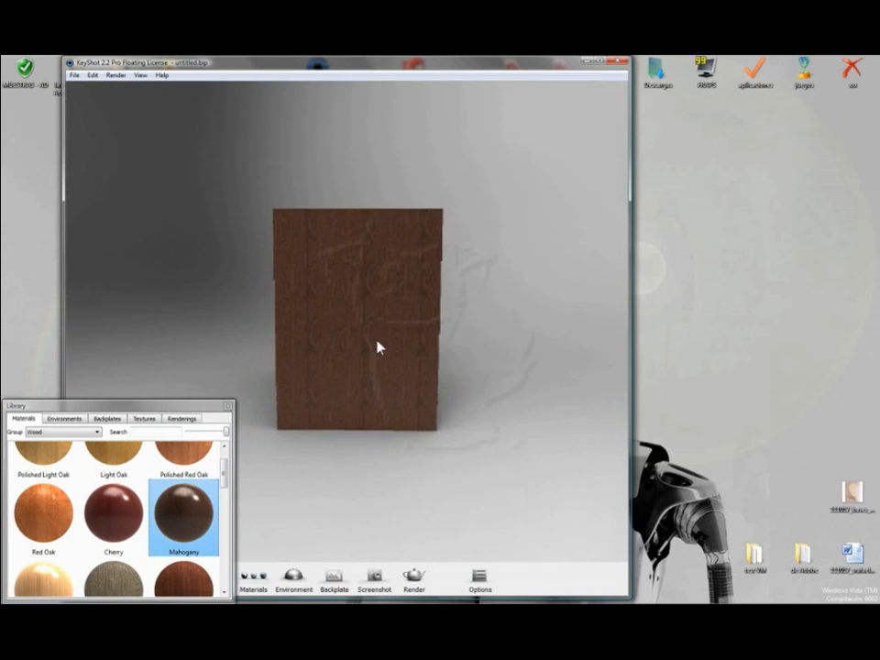
click(229, 407)
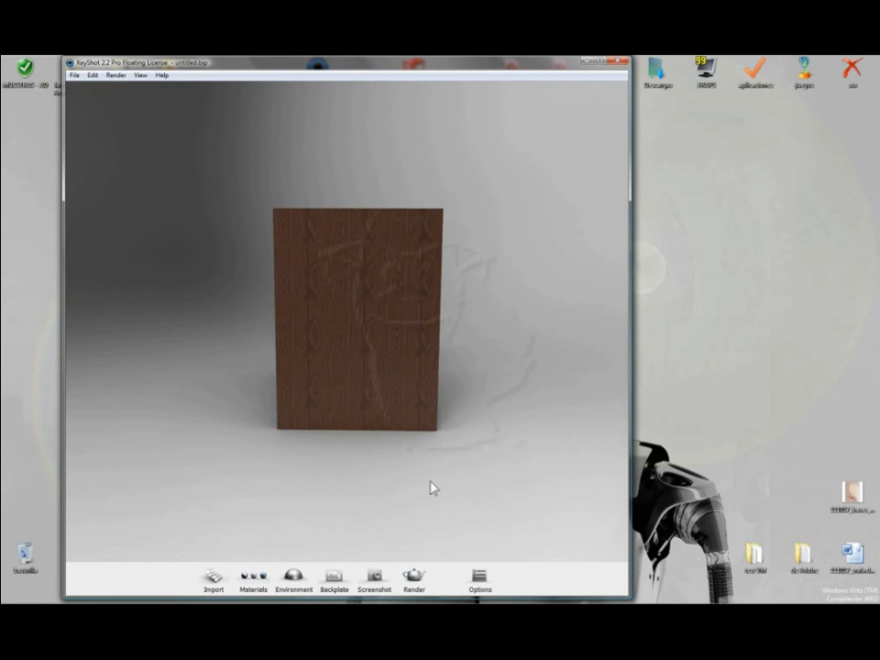
Open the parameters of the cabinet's Mahogany material for editing and inspect the grain on the side panel
drag(430, 487, 363, 400)
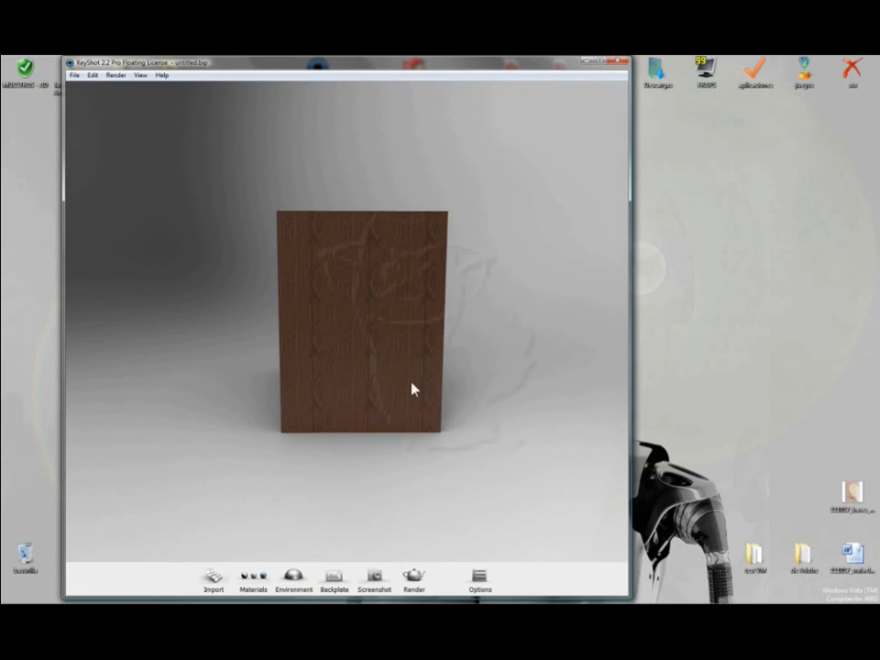
mouse_move(410, 401)
mouse_down()
mouse_move(308, 399)
mouse_move(399, 407)
mouse_up()
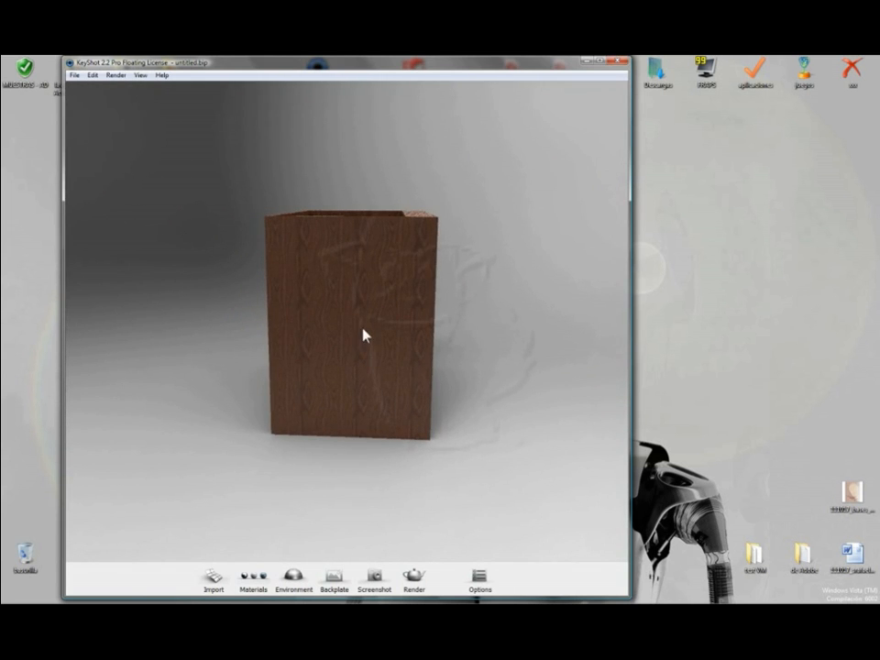
drag(366, 421, 333, 428)
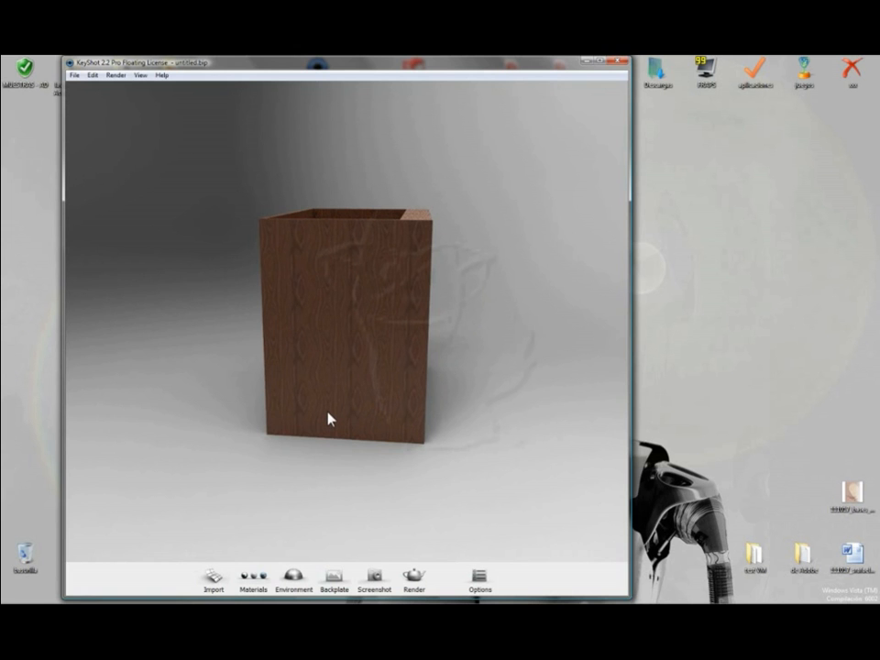
drag(327, 306, 358, 326)
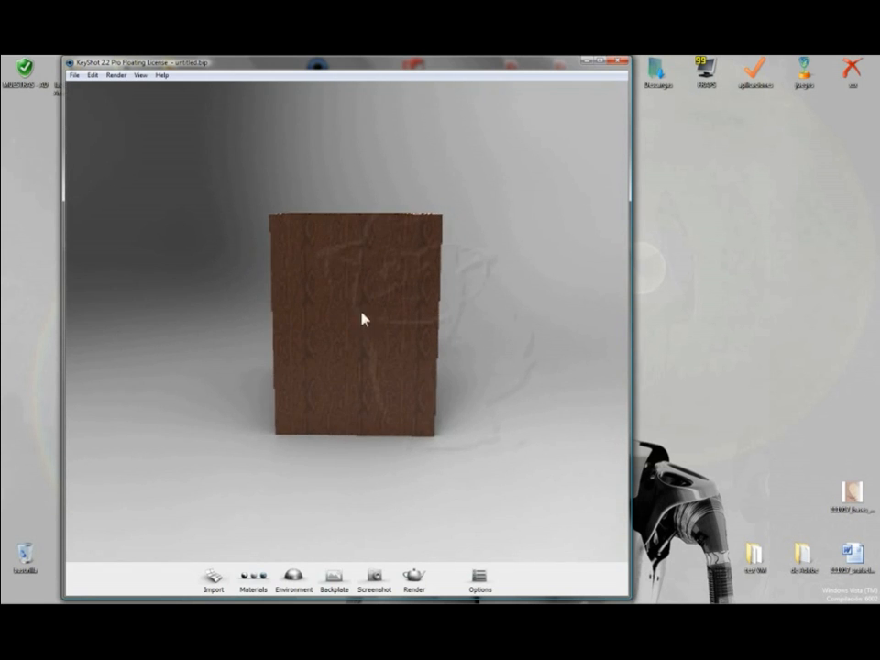
double_click(371, 335)
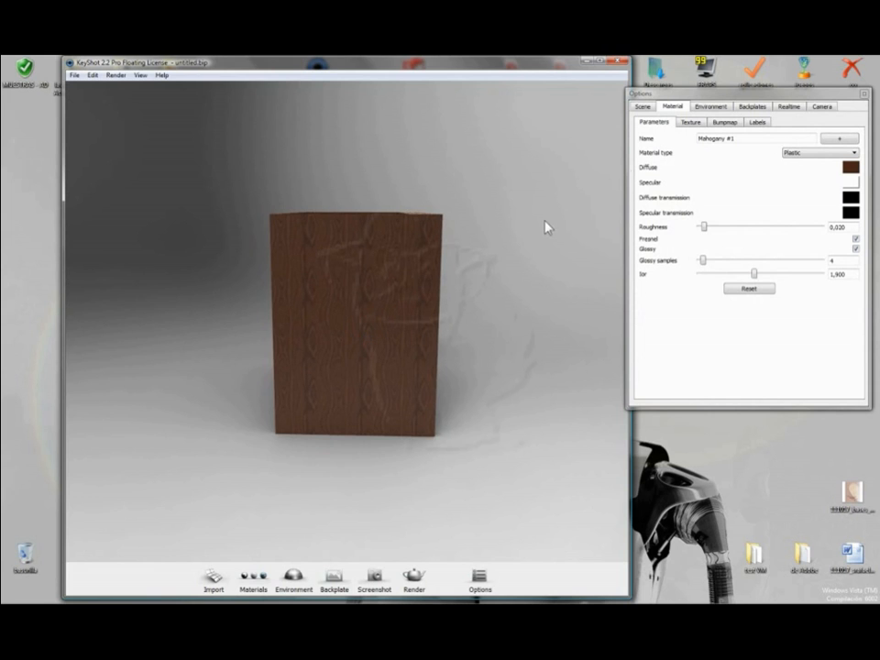
click(729, 95)
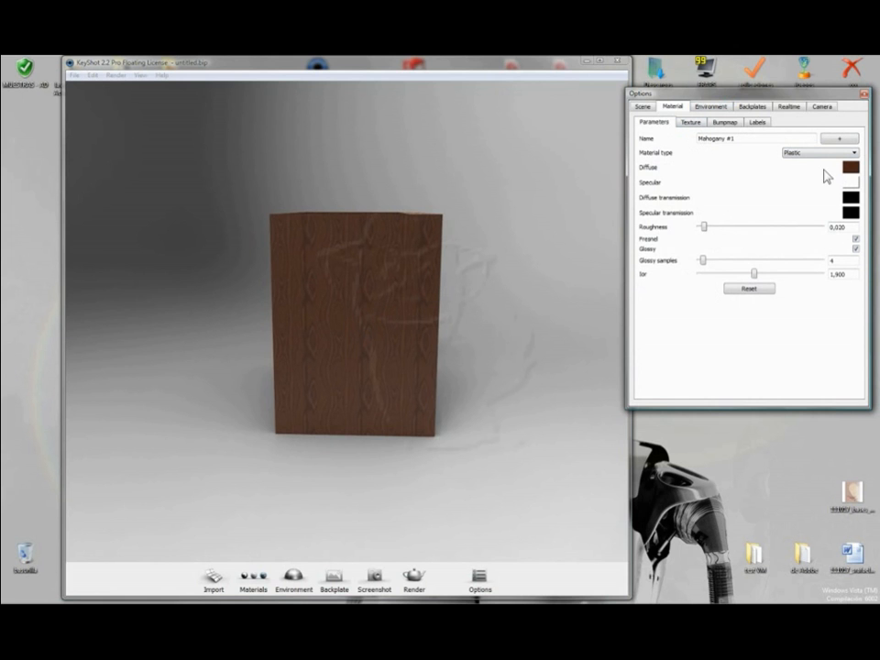
drag(451, 310, 377, 316)
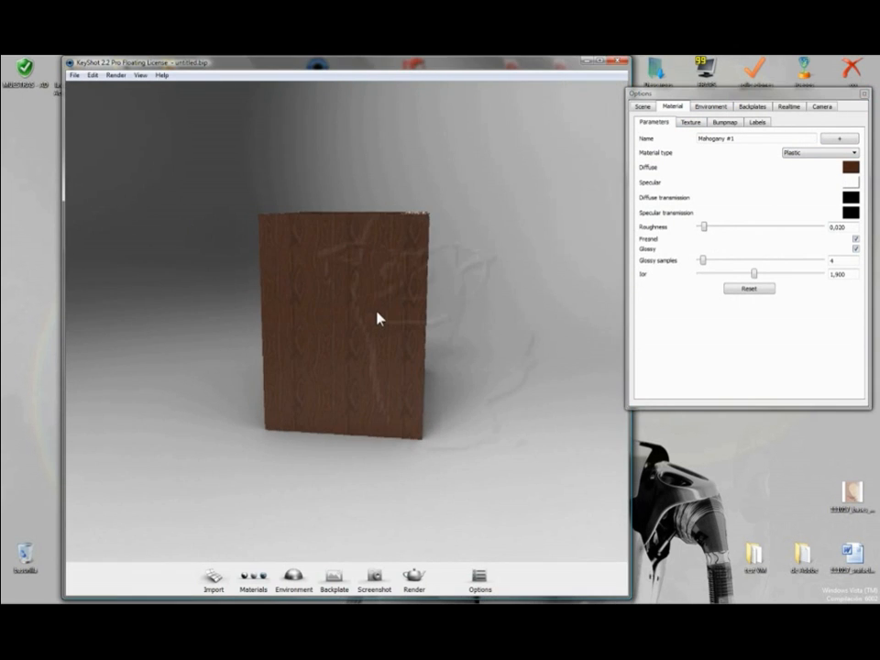
click(764, 159)
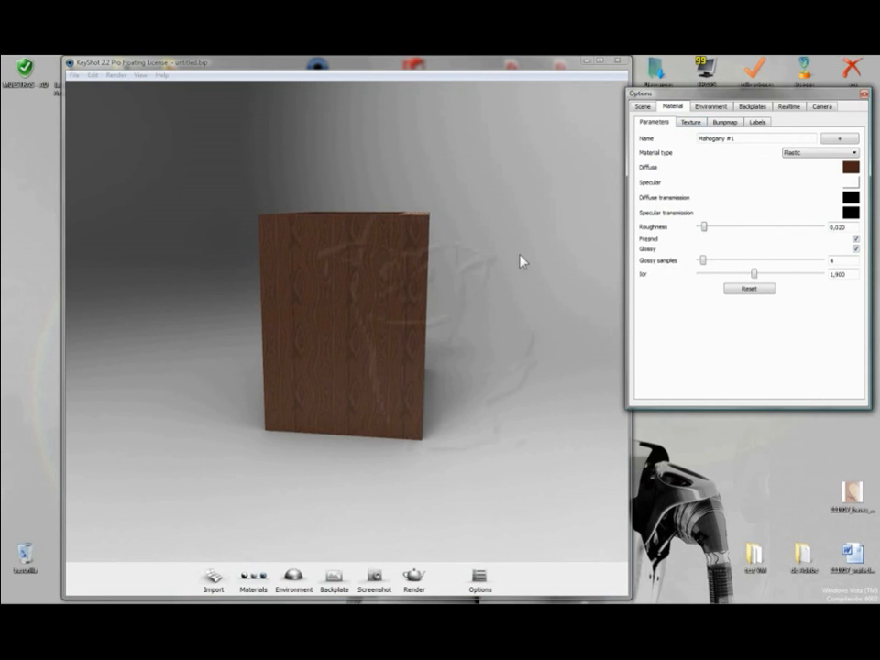
drag(521, 261, 432, 285)
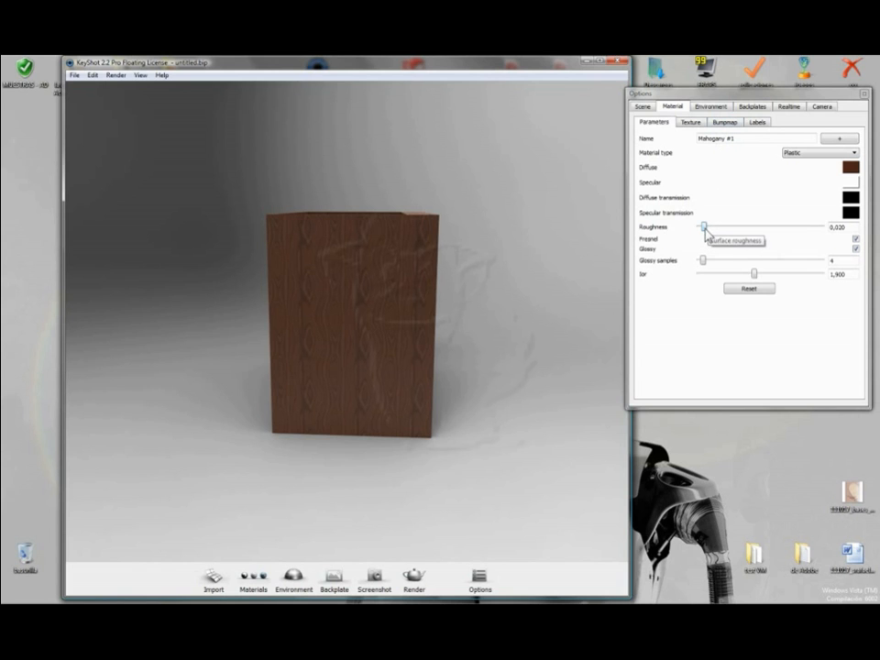
Try a roughness of 0.252 on the Mahogany material and check the side panel's reflections
click(704, 229)
drag(704, 230, 759, 232)
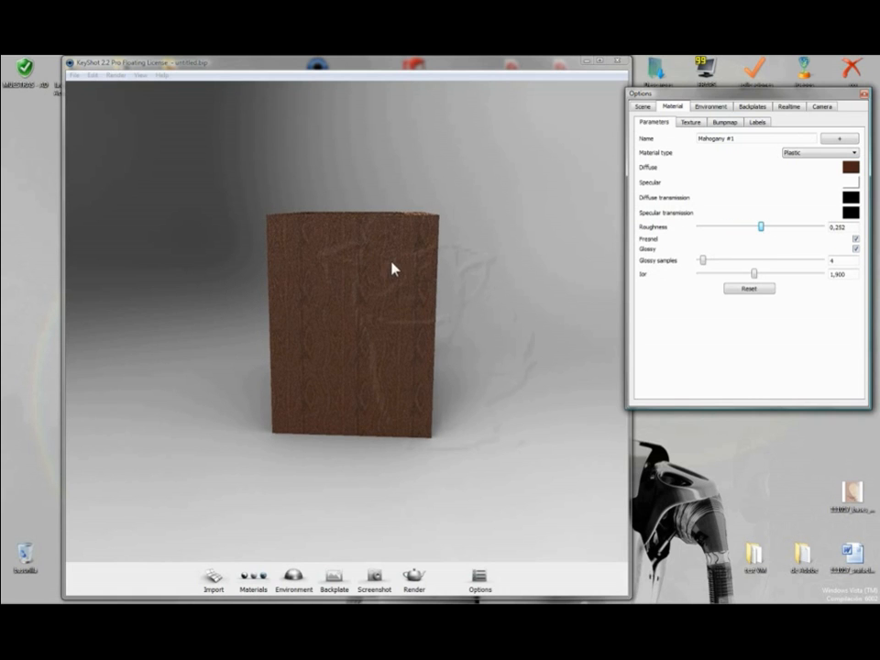
drag(387, 272, 416, 300)
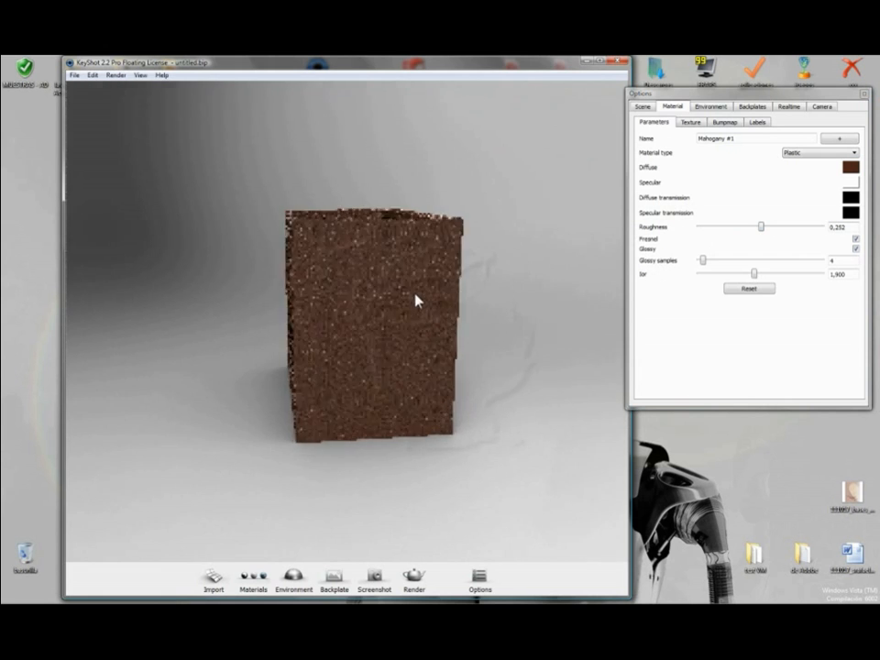
Set the Mahogany material's roughness to 0 and check the finish on the cabinet's side
drag(762, 229, 700, 235)
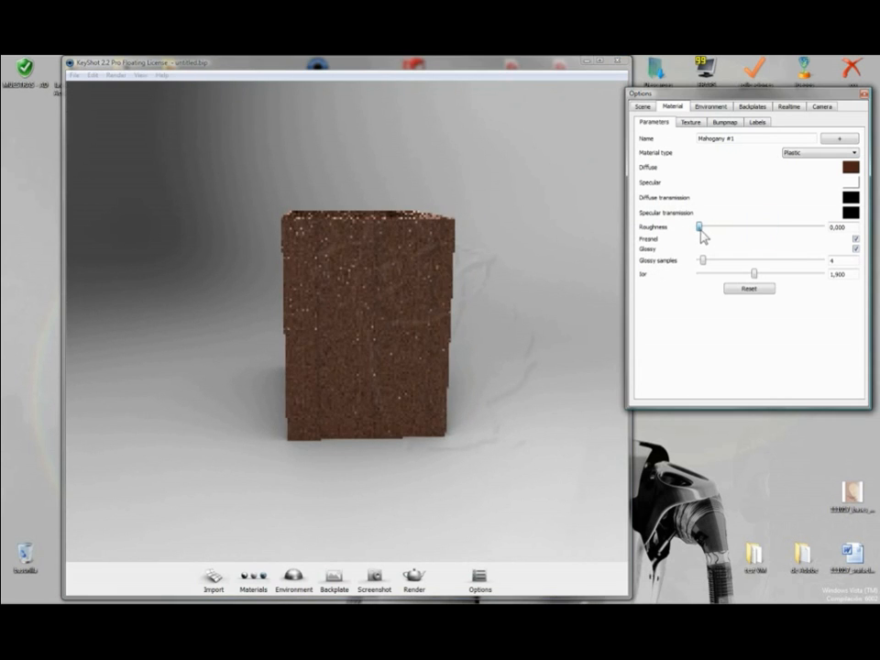
drag(581, 294, 471, 322)
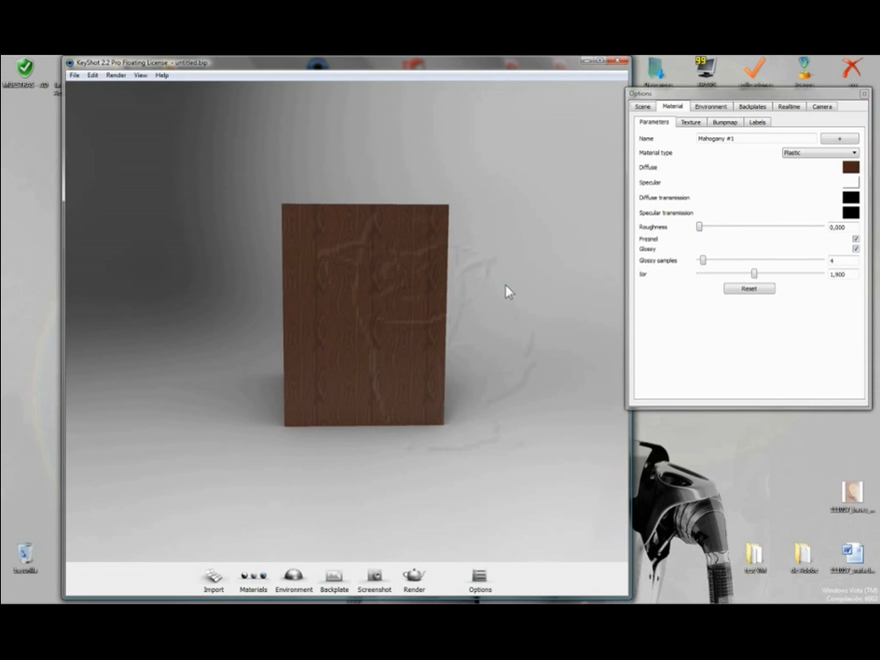
drag(505, 283, 524, 306)
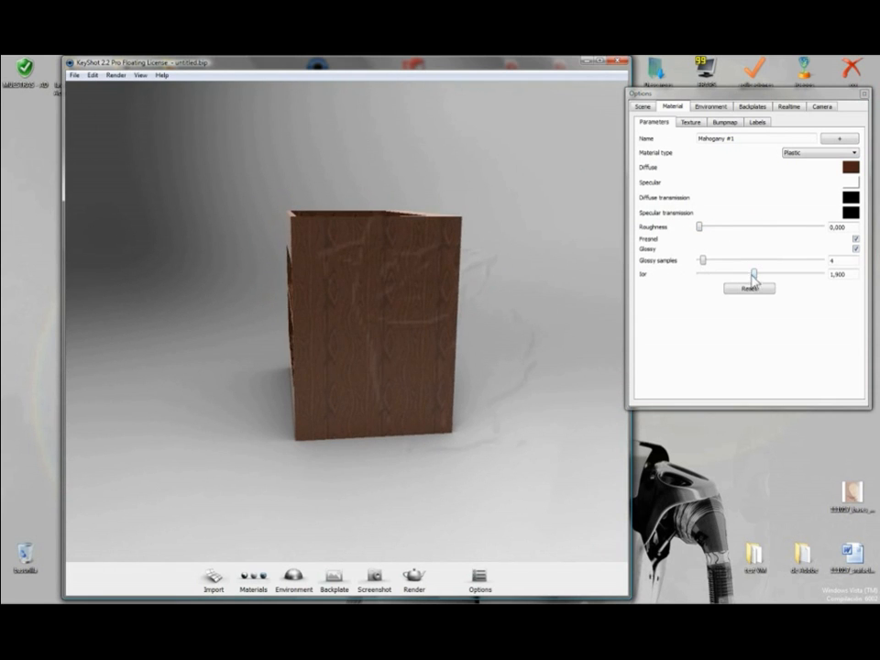
Try an index of refraction of 1.085 on the cabinet's Mahogany material and compare its reflections
drag(529, 299, 493, 361)
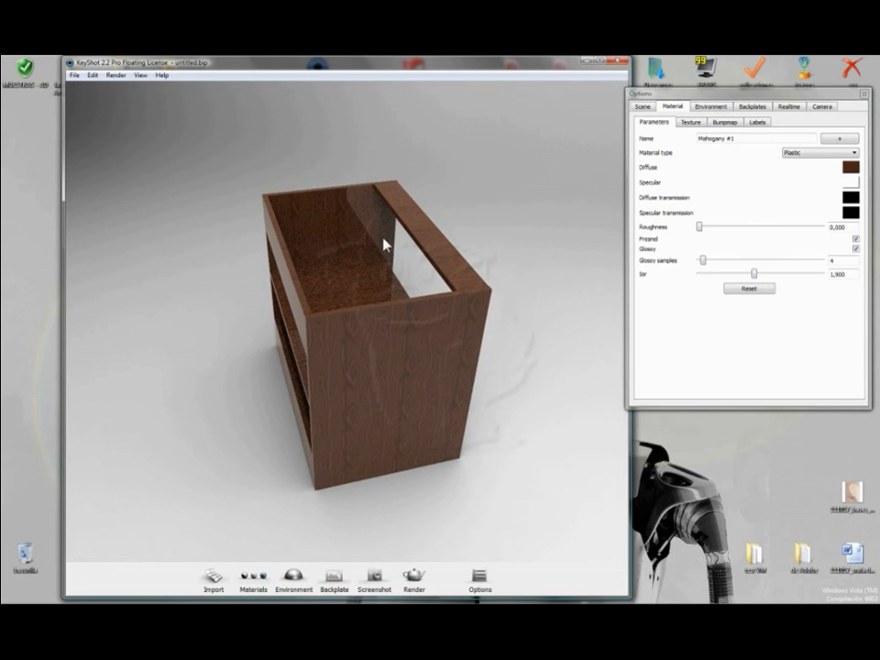
mouse_move(385, 285)
mouse_down()
mouse_move(359, 289)
mouse_move(379, 285)
mouse_move(382, 255)
mouse_move(385, 276)
mouse_up()
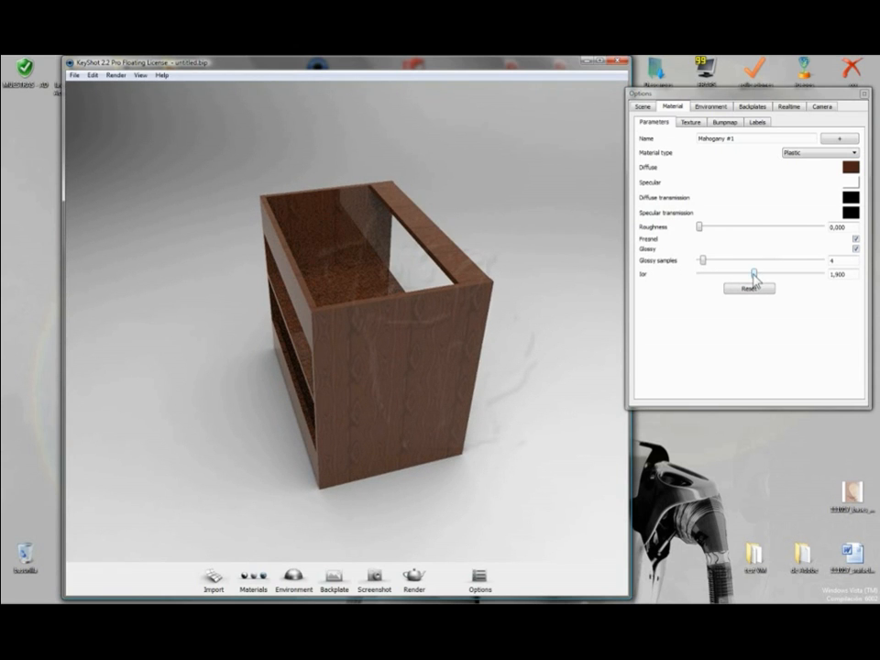
drag(753, 274, 704, 277)
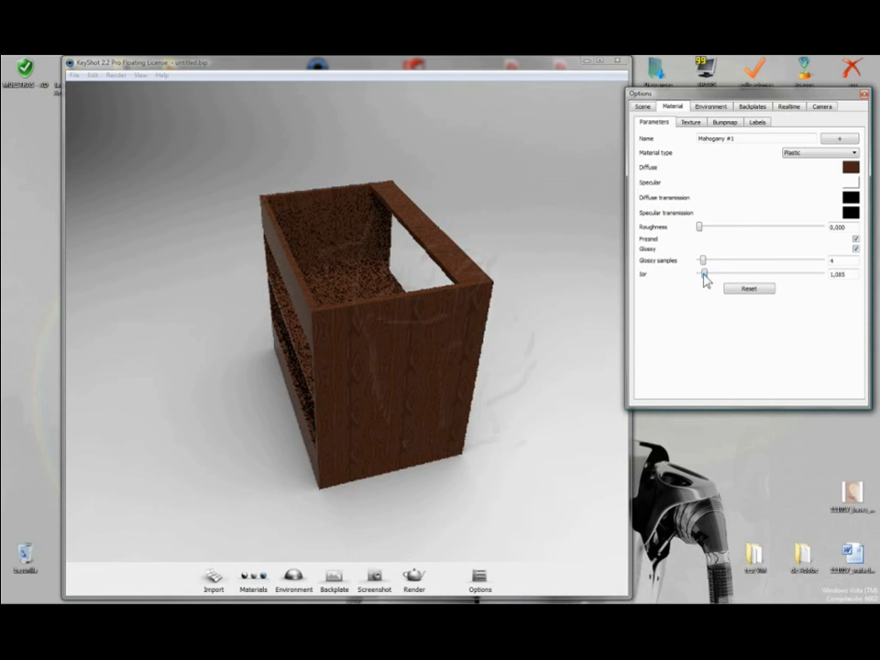
Set the Mahogany material's index of refraction to 1.1 and check the finish on the cabinet's side panel
double_click(848, 273)
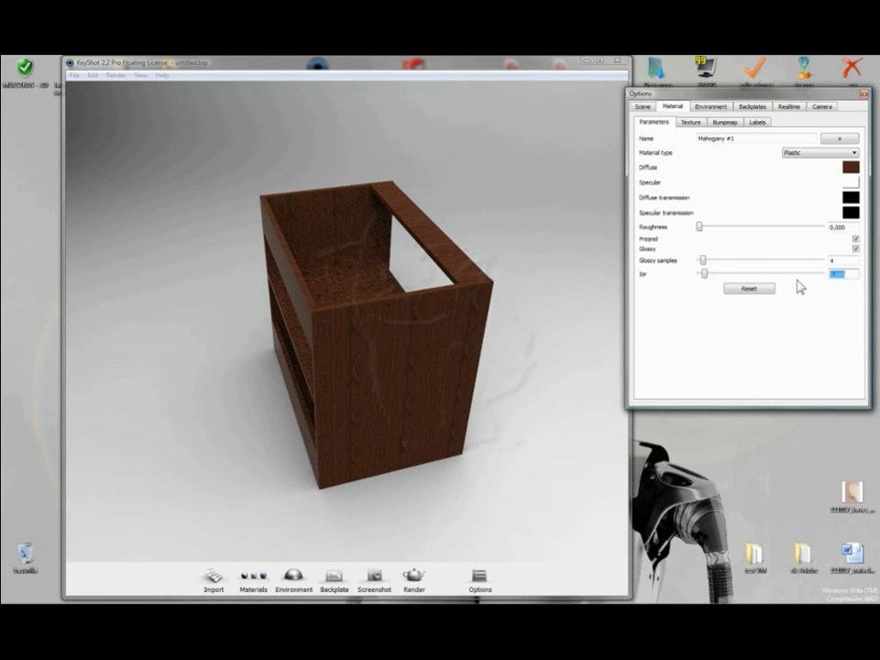
text(1,01)
key(Return)
double_click(845, 275)
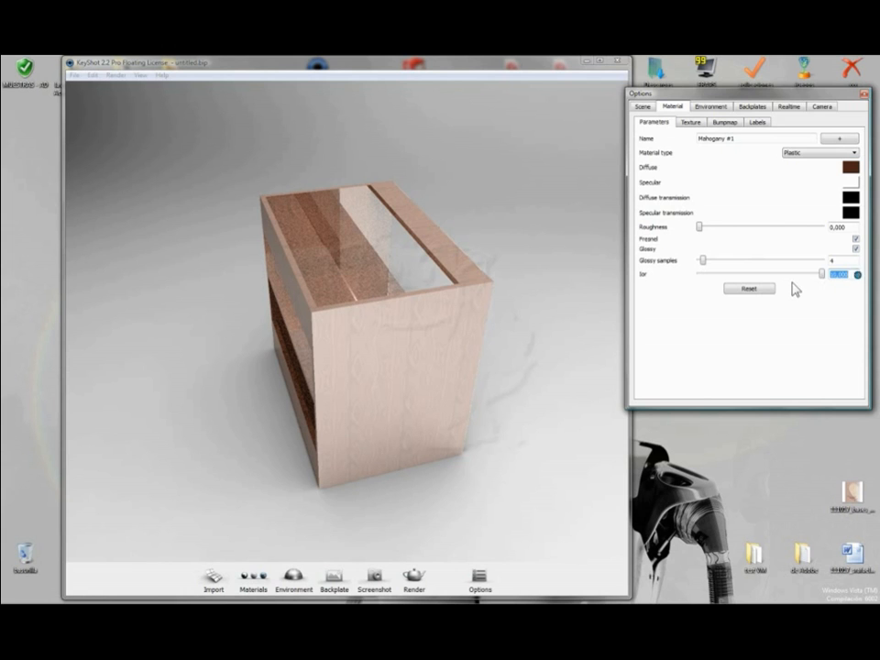
text(1,1)
key(Return)
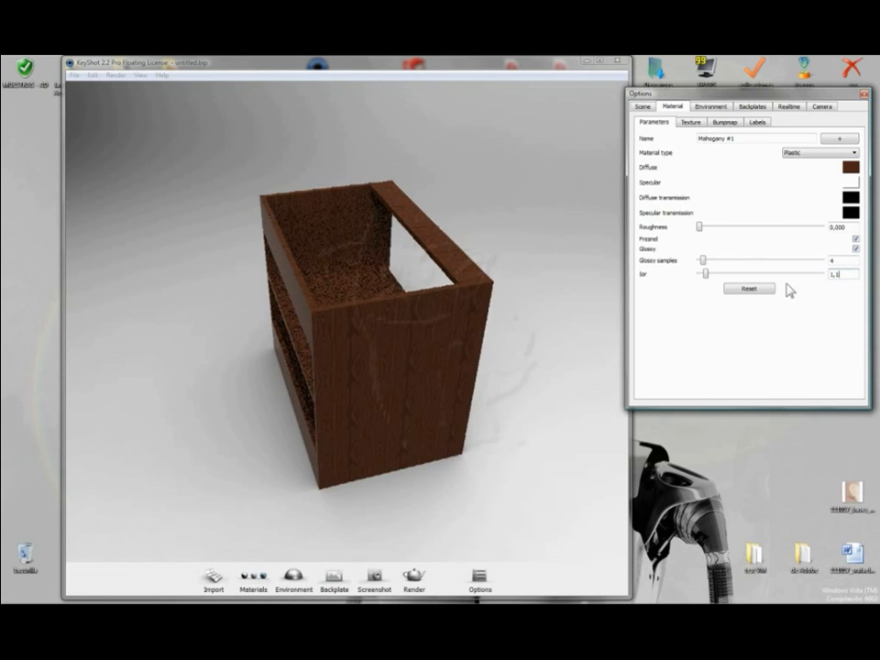
drag(481, 319, 441, 329)
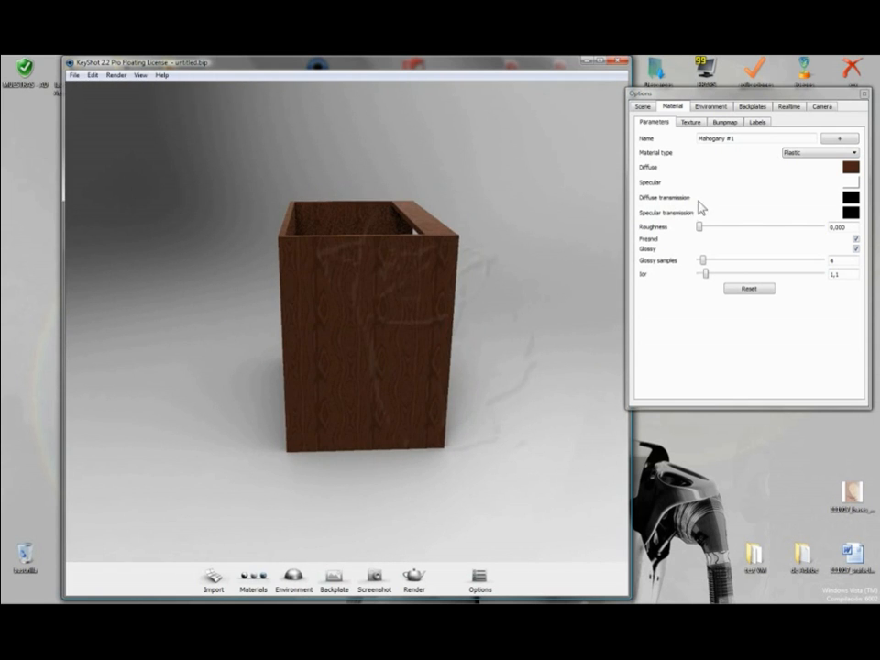
Open the Mahogany material's texture settings and view the grain straight on at the side panel
click(690, 122)
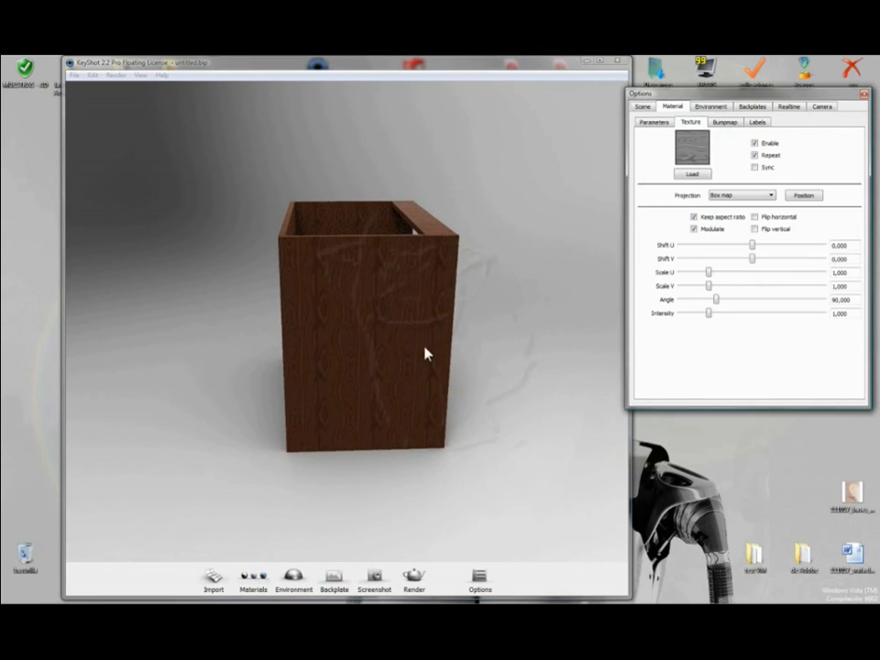
drag(425, 354, 423, 326)
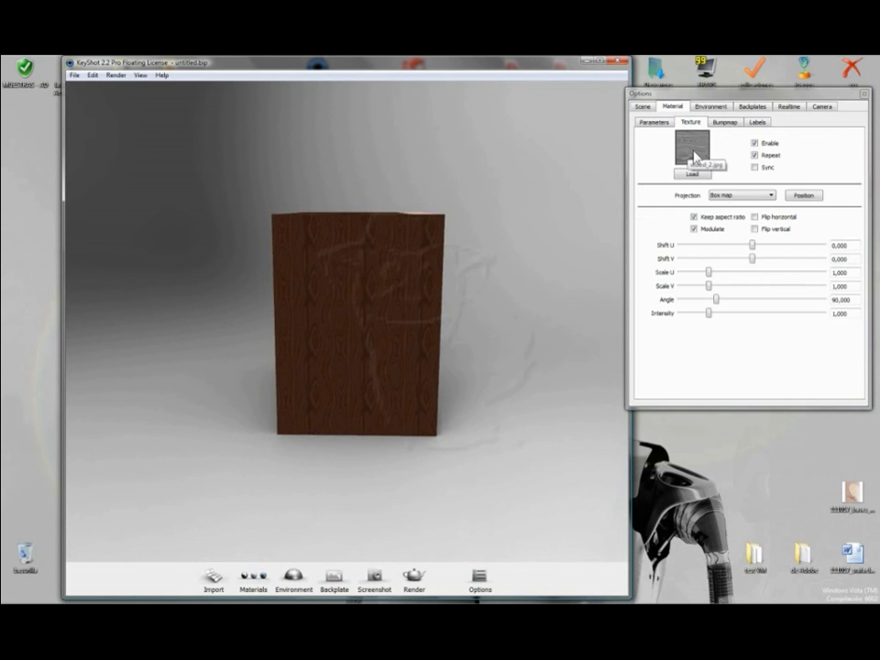
drag(417, 328, 410, 325)
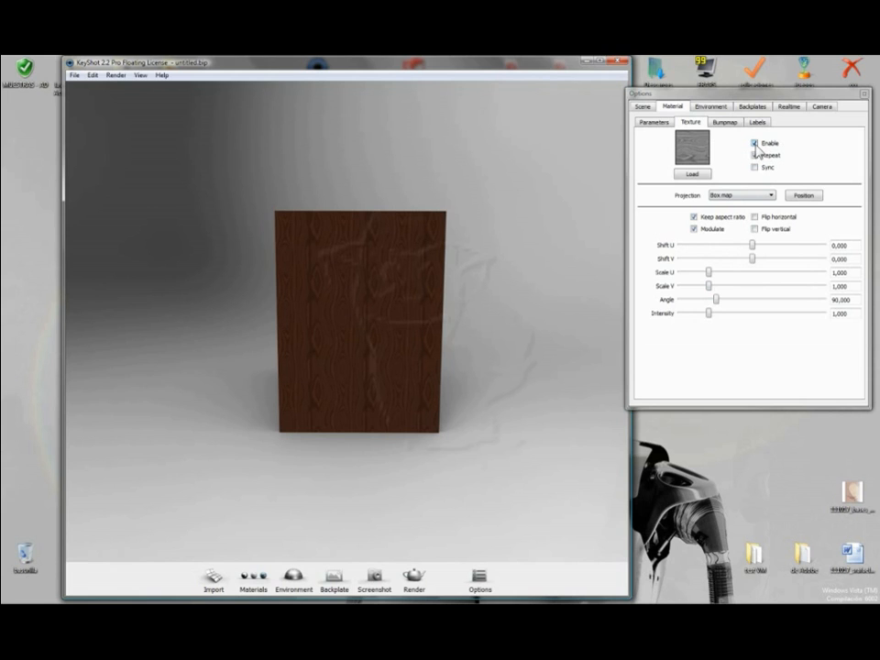
Disable the wood texture to compare the plain diffuse colour, check the diffuse setting, and enable the texture again
click(754, 143)
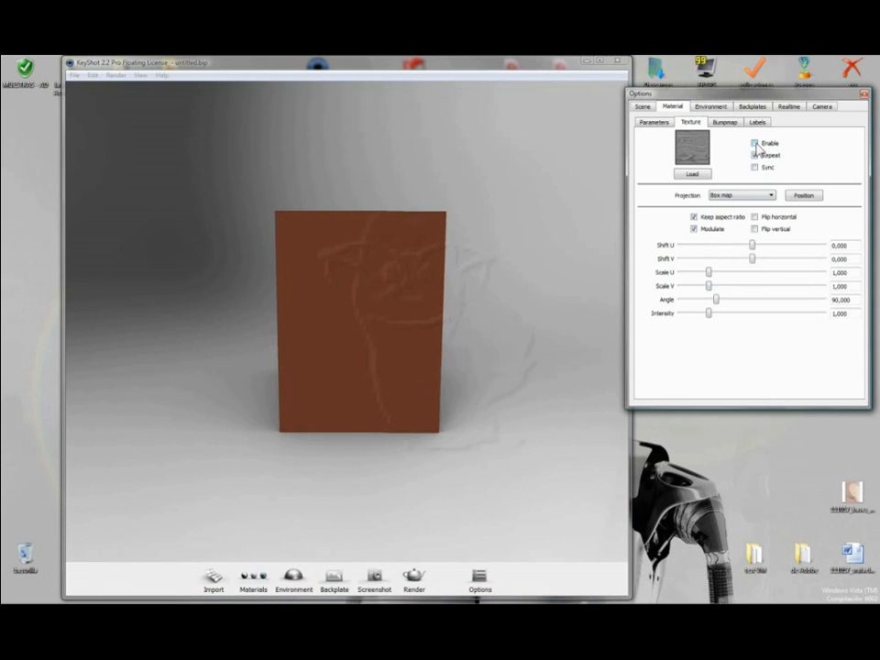
click(650, 125)
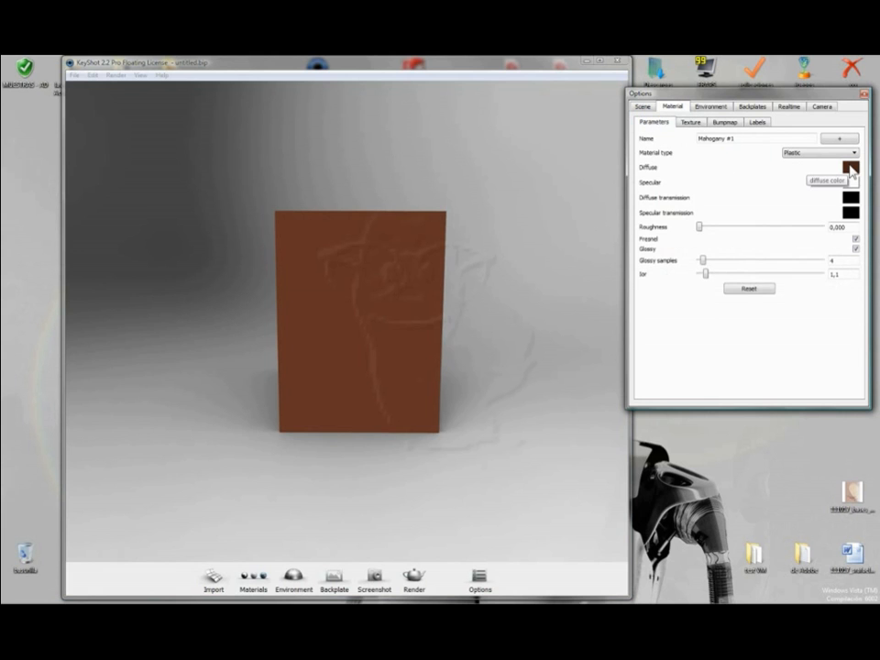
click(696, 122)
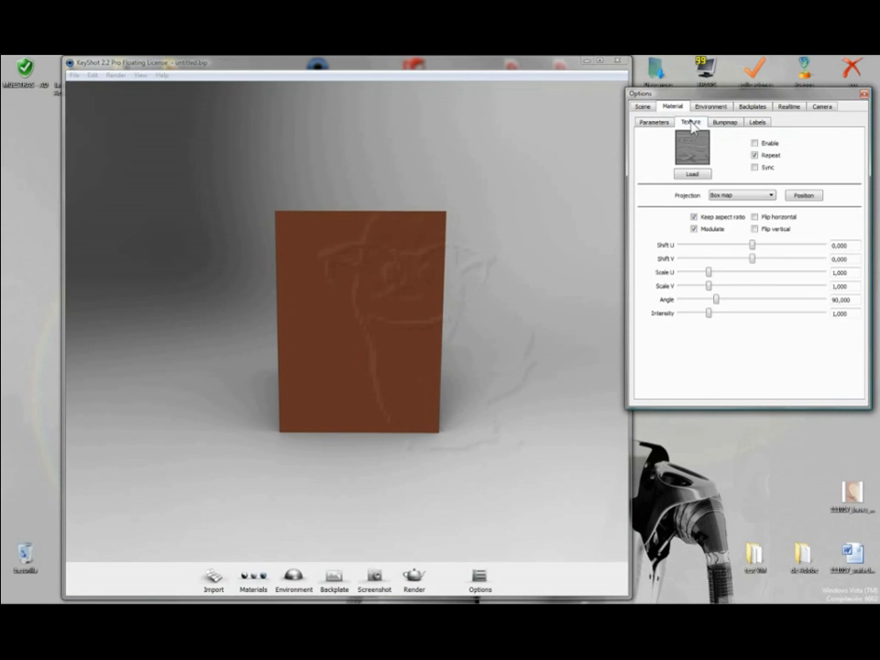
click(754, 144)
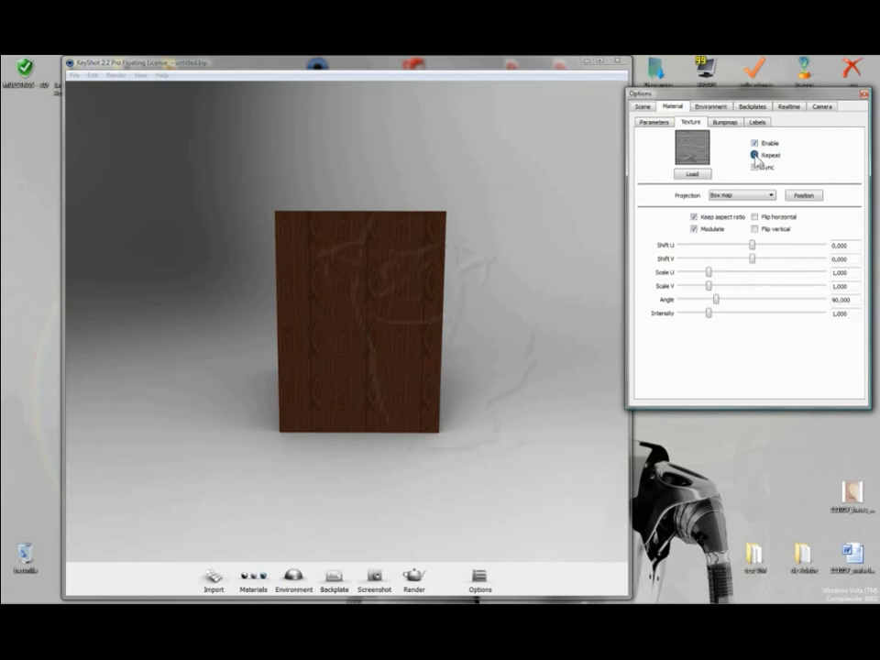
Switch the wood texture's Repeat option off and on to compare a single tile with the tiled grain
click(754, 156)
mouse_move(394, 310)
mouse_down()
mouse_move(386, 312)
mouse_move(393, 309)
mouse_up()
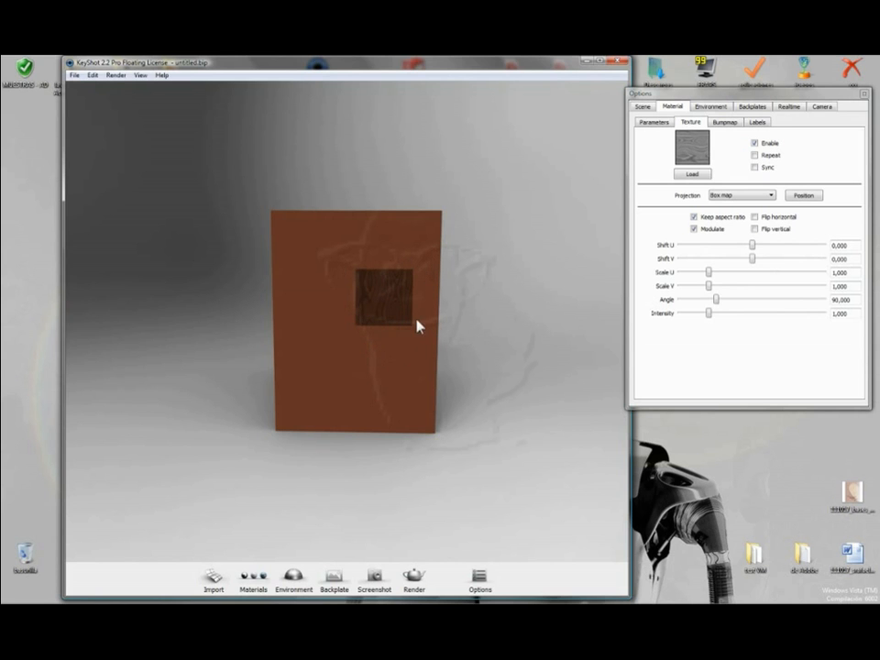
drag(417, 325, 401, 265)
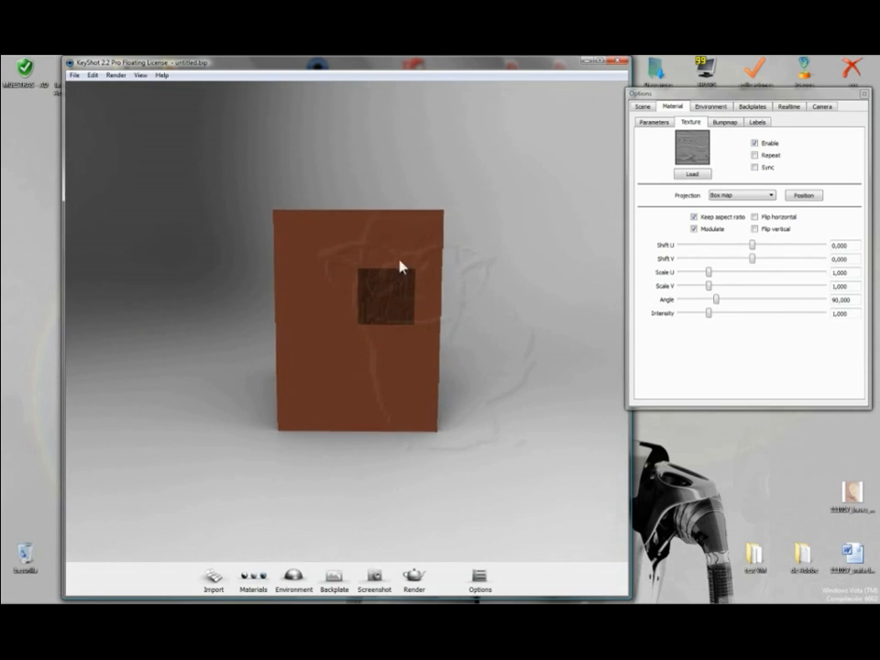
click(754, 155)
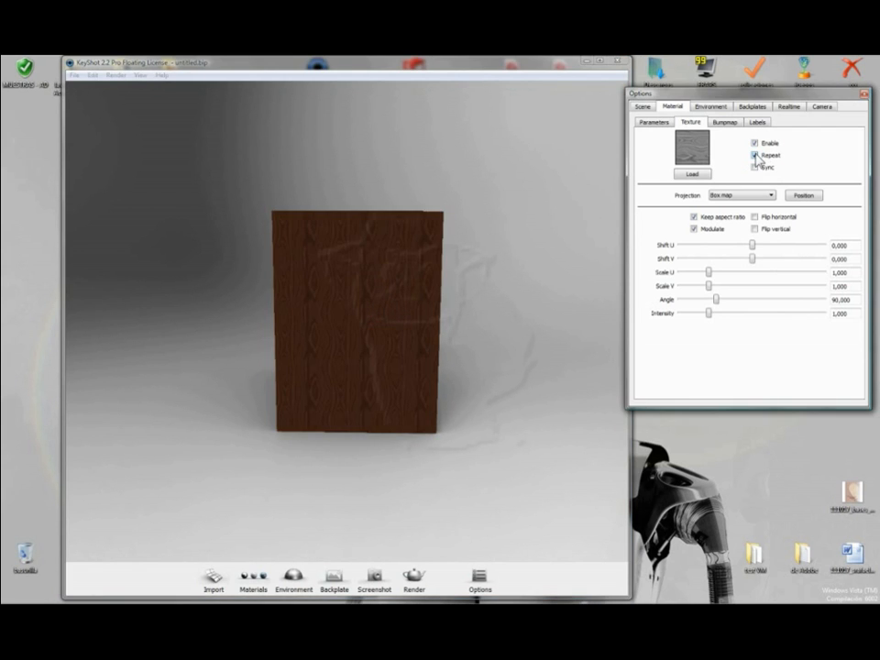
click(755, 155)
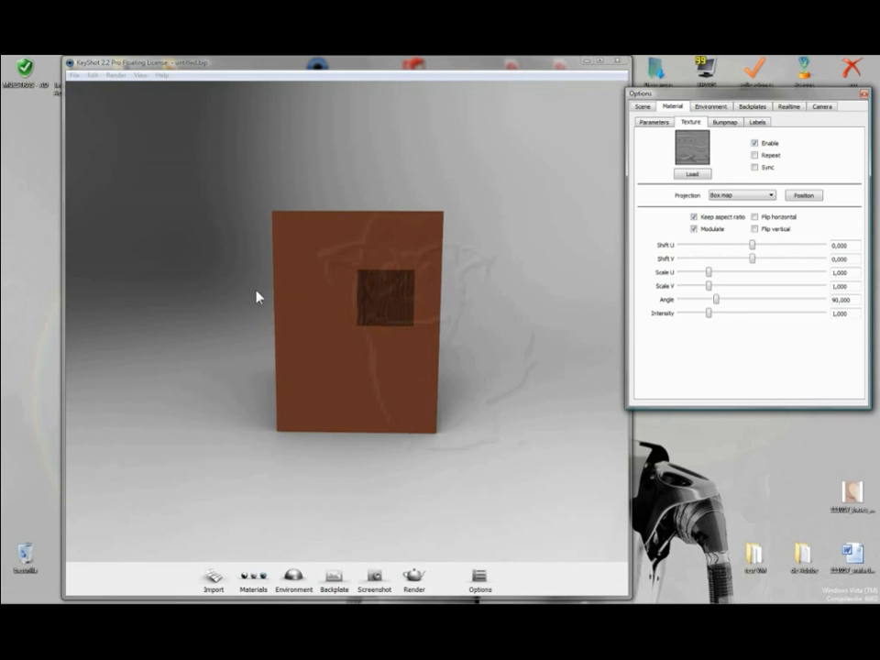
click(753, 155)
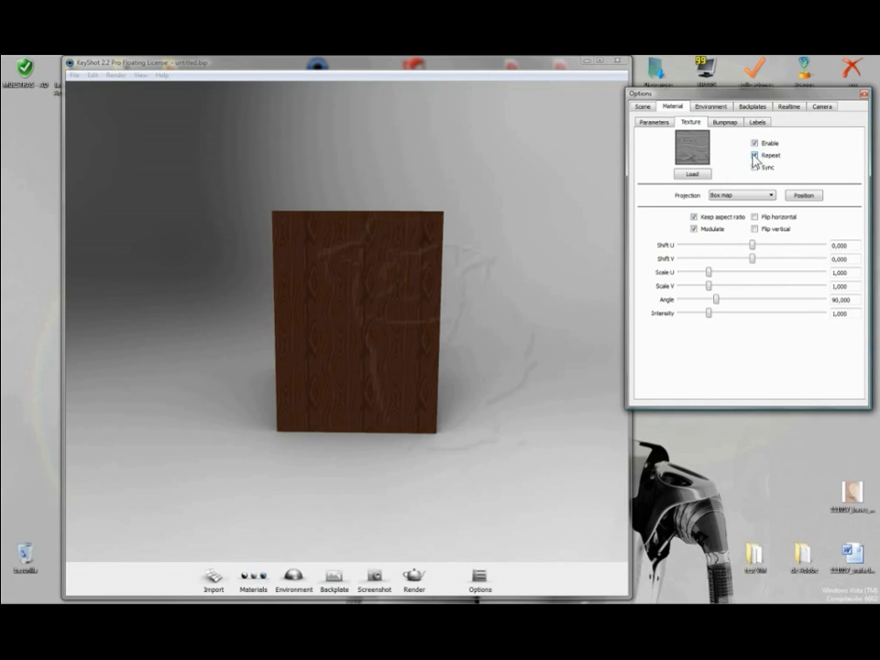
click(753, 156)
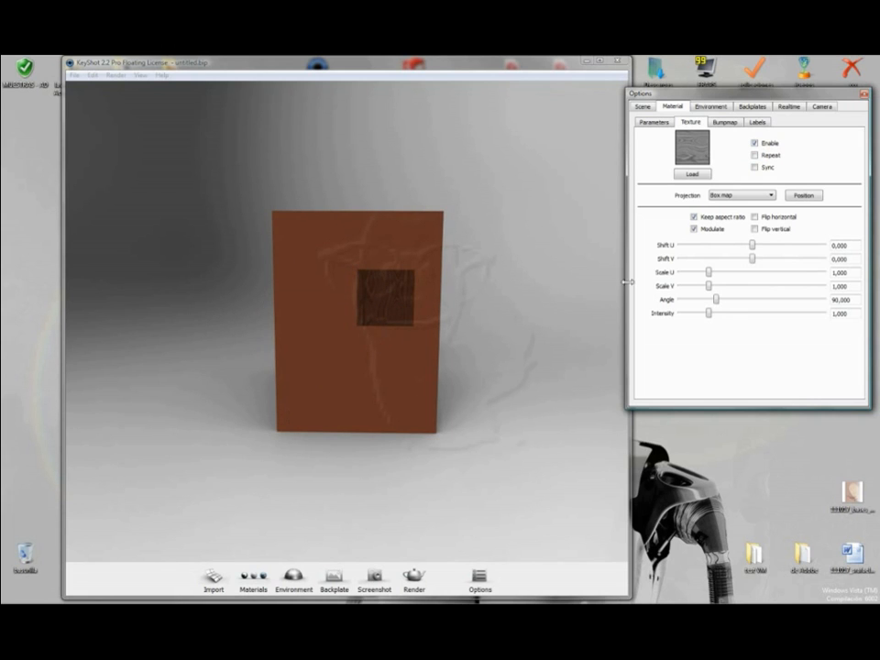
click(754, 156)
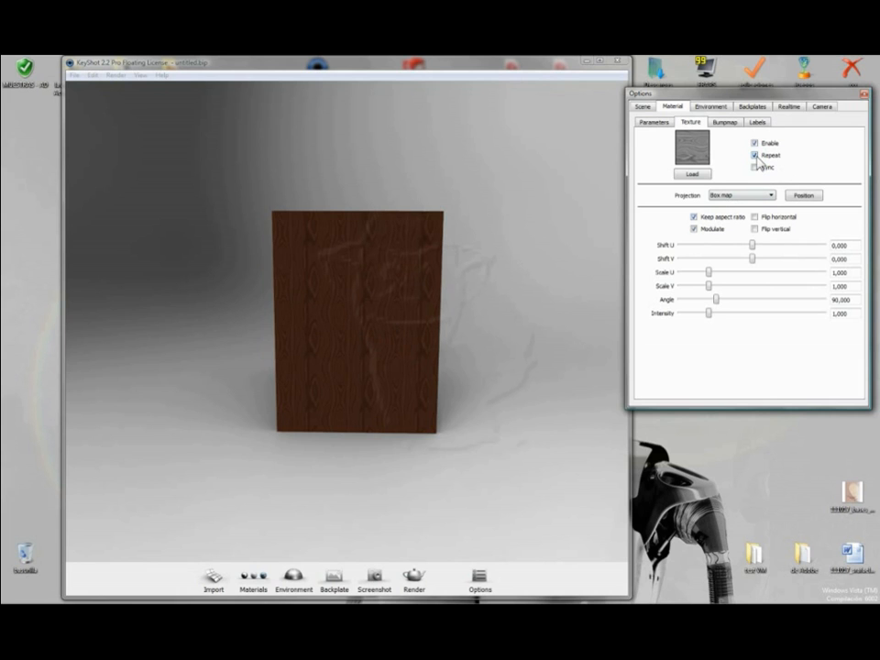
With Repeat off and the aspect ratio unlocked, stretch the wood texture to Scale U 3.236 and Scale V 3.945
click(754, 156)
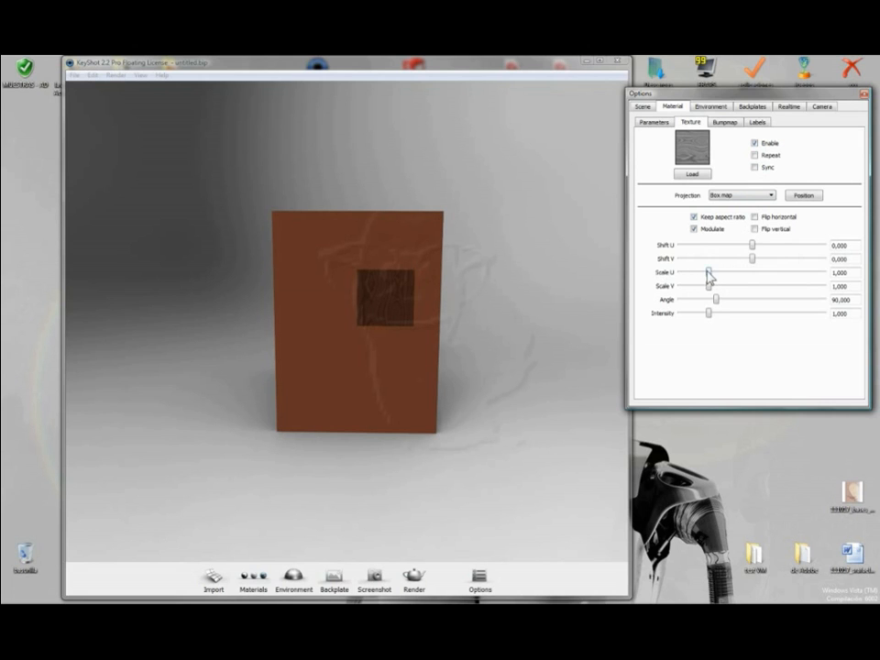
mouse_move(709, 272)
mouse_down()
mouse_move(728, 277)
mouse_move(698, 274)
mouse_move(737, 277)
mouse_move(707, 277)
mouse_move(730, 281)
mouse_move(701, 278)
mouse_move(738, 272)
mouse_move(718, 273)
mouse_up()
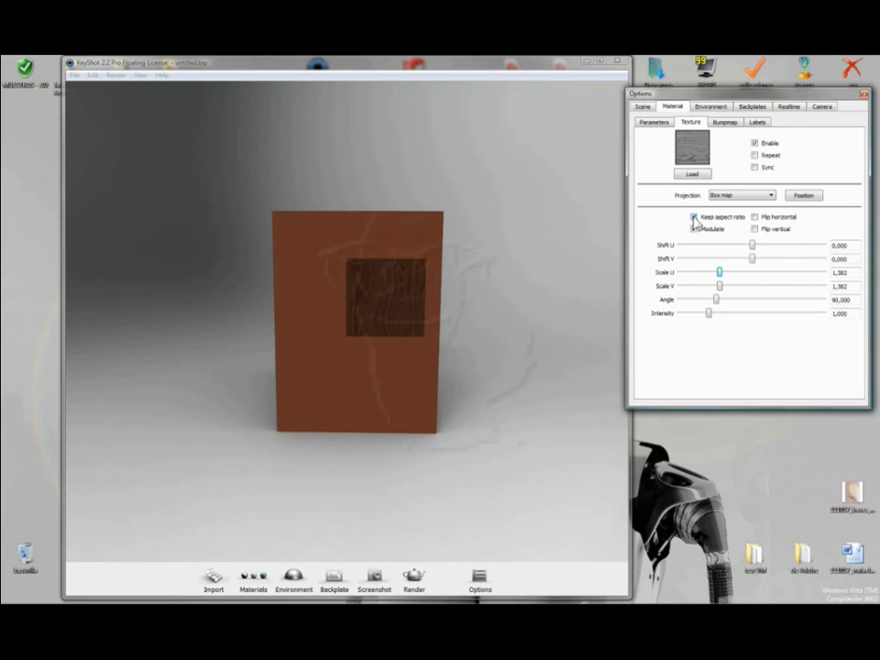
click(694, 217)
drag(719, 272, 793, 287)
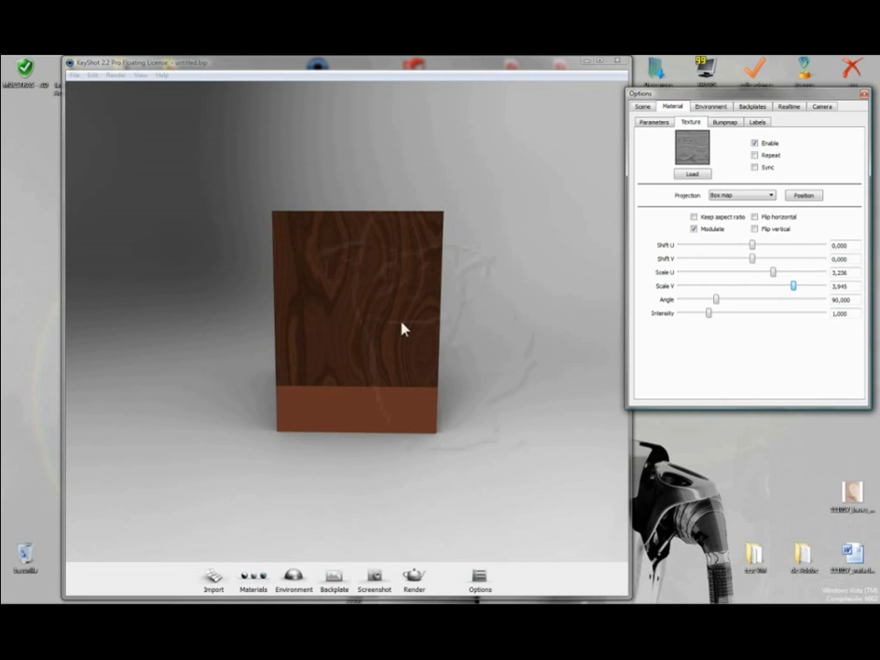
drag(417, 342, 329, 275)
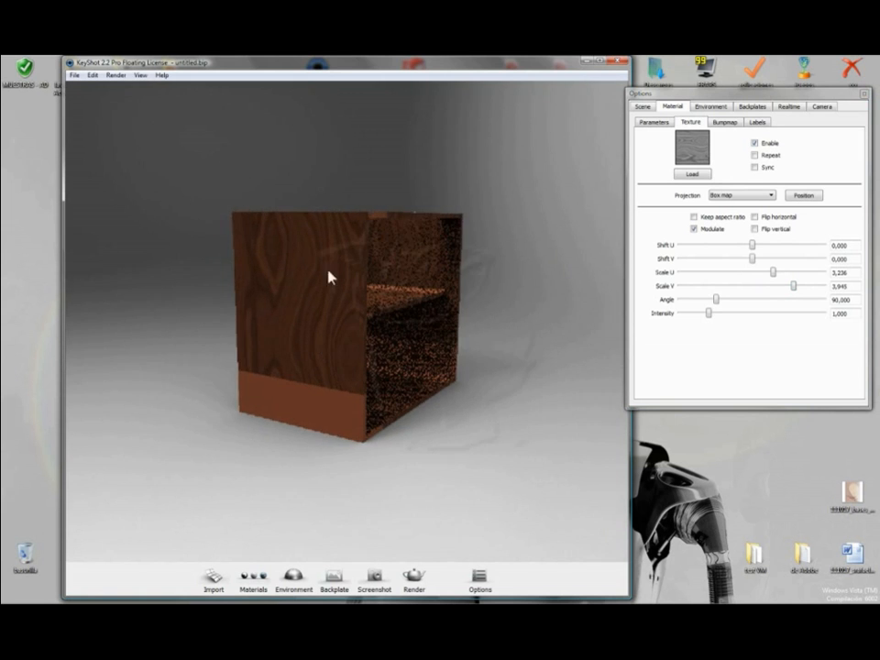
Reduce the wood texture to Scale U 2.709 and Scale V 2.091, and enable Repeat
drag(323, 353, 383, 344)
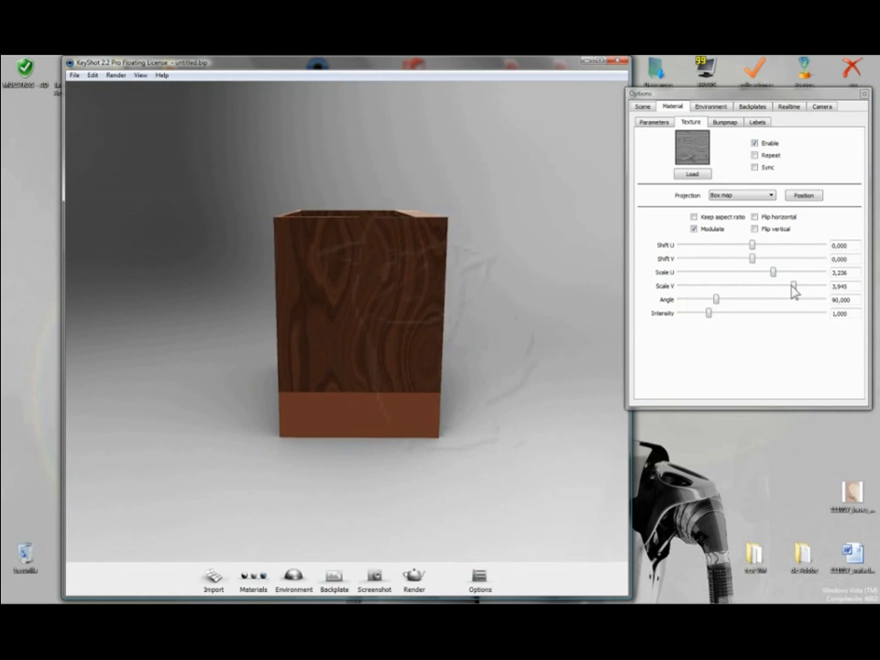
drag(793, 285, 757, 272)
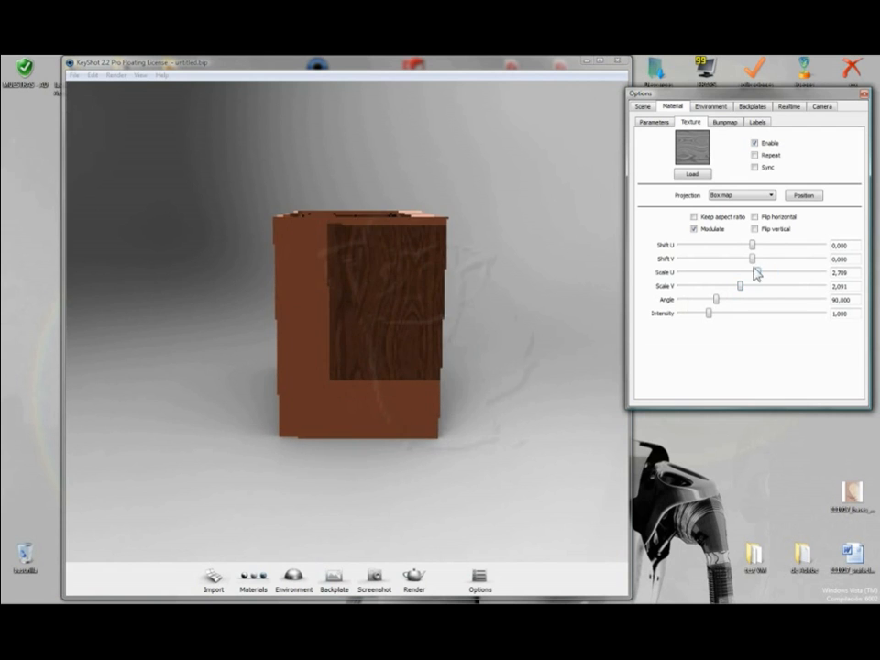
click(755, 156)
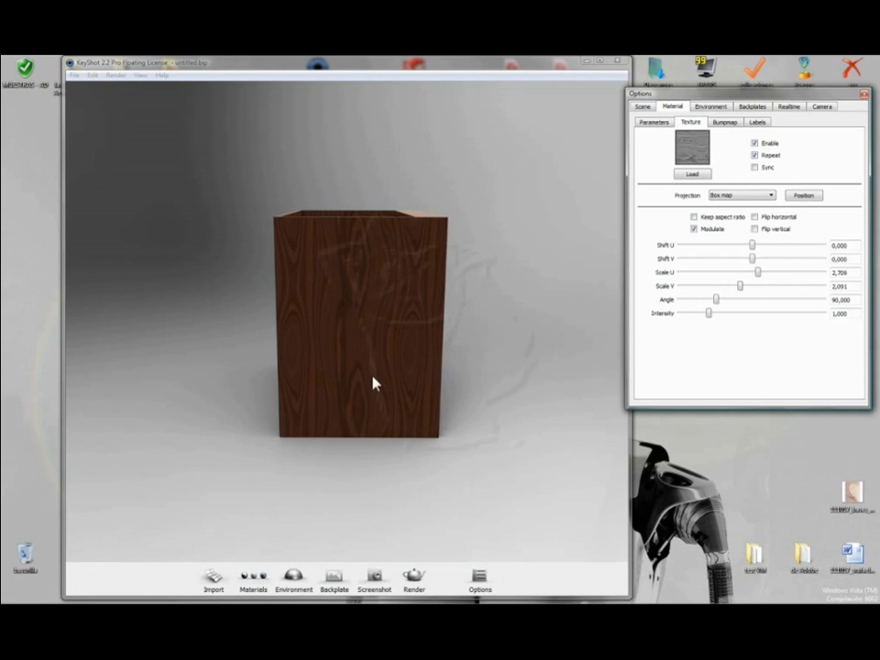
Try Scale U 4.273 and Scale V 2.255 on the repeating wood texture
drag(758, 274, 804, 275)
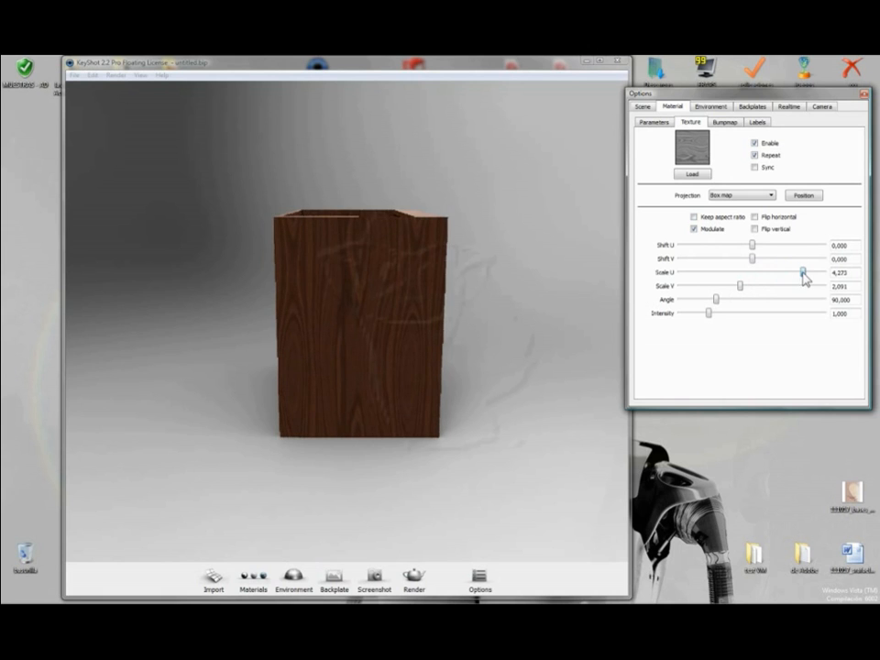
mouse_move(738, 286)
mouse_down()
mouse_move(706, 295)
mouse_move(770, 296)
mouse_move(749, 295)
mouse_up()
drag(749, 293, 745, 294)
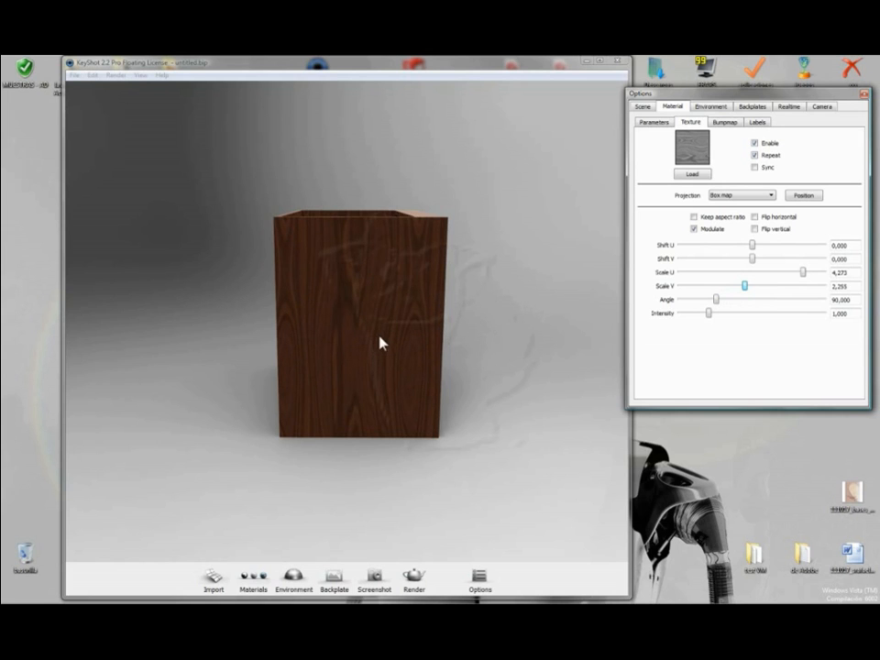
Set the wood texture to Scale U 4.945 and Scale V 2.073, and inspect the cabinet's side and open front
drag(802, 273, 824, 278)
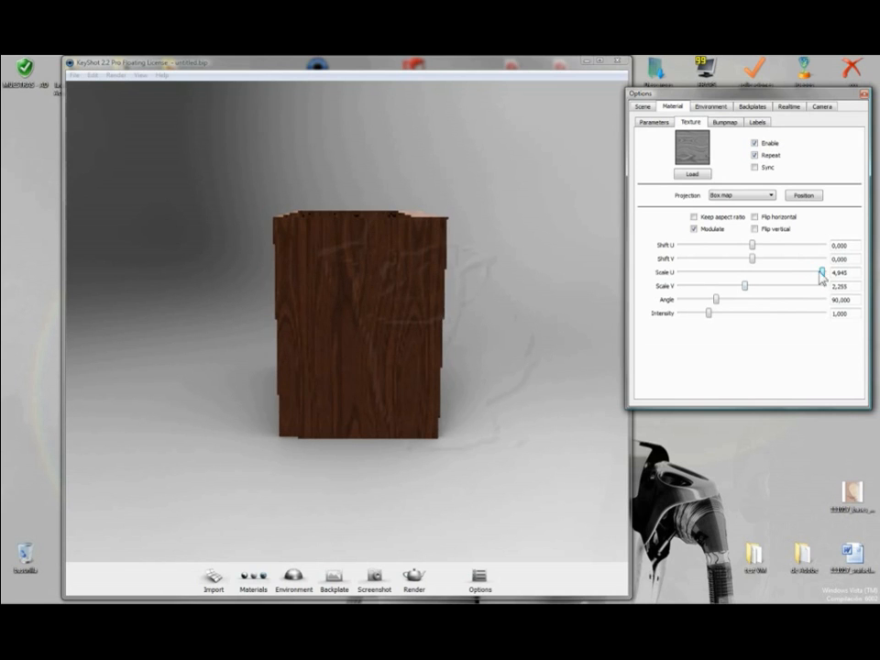
mouse_move(742, 288)
mouse_down()
mouse_move(754, 290)
mouse_move(741, 291)
mouse_up()
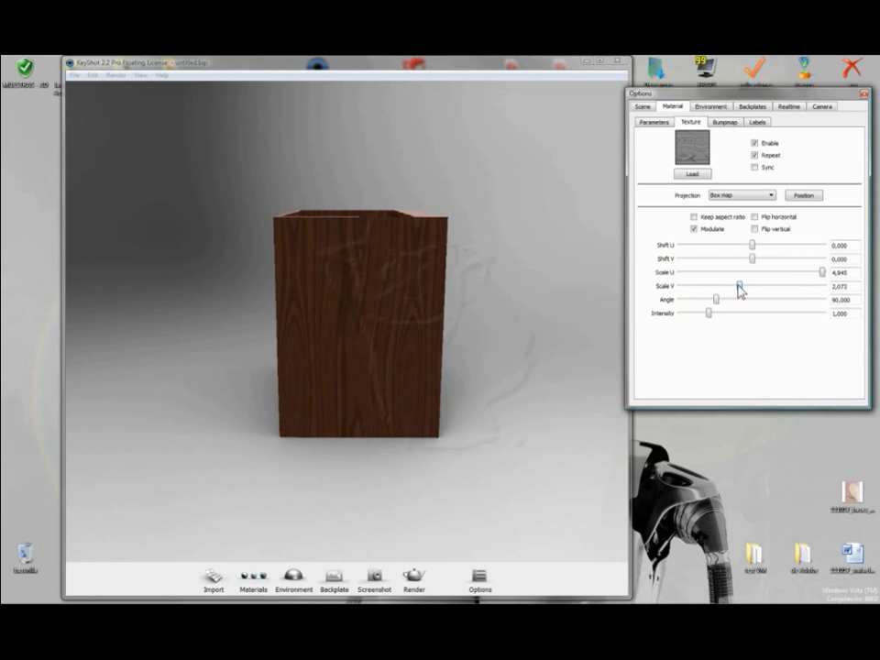
drag(529, 342, 517, 344)
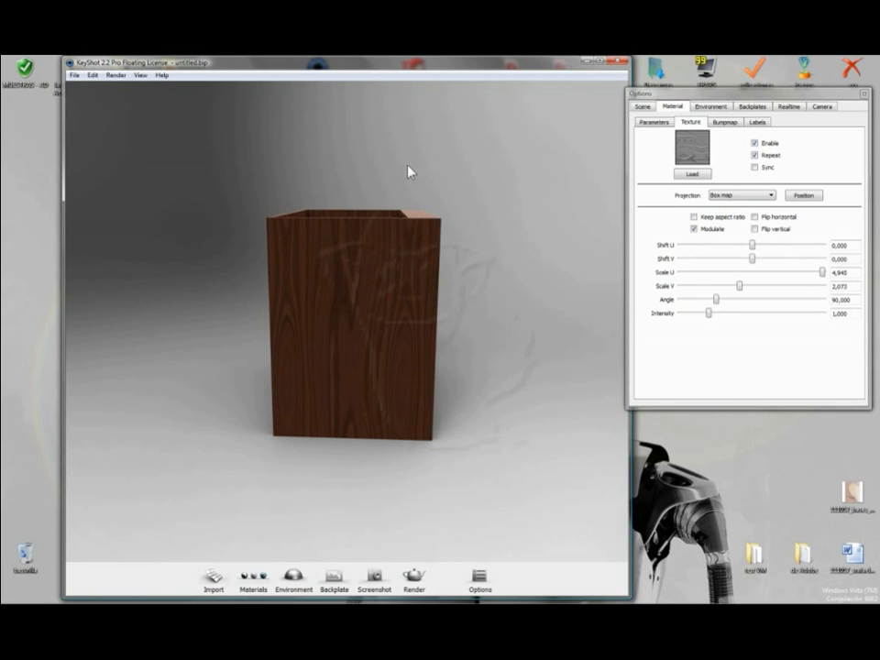
drag(411, 335, 196, 336)
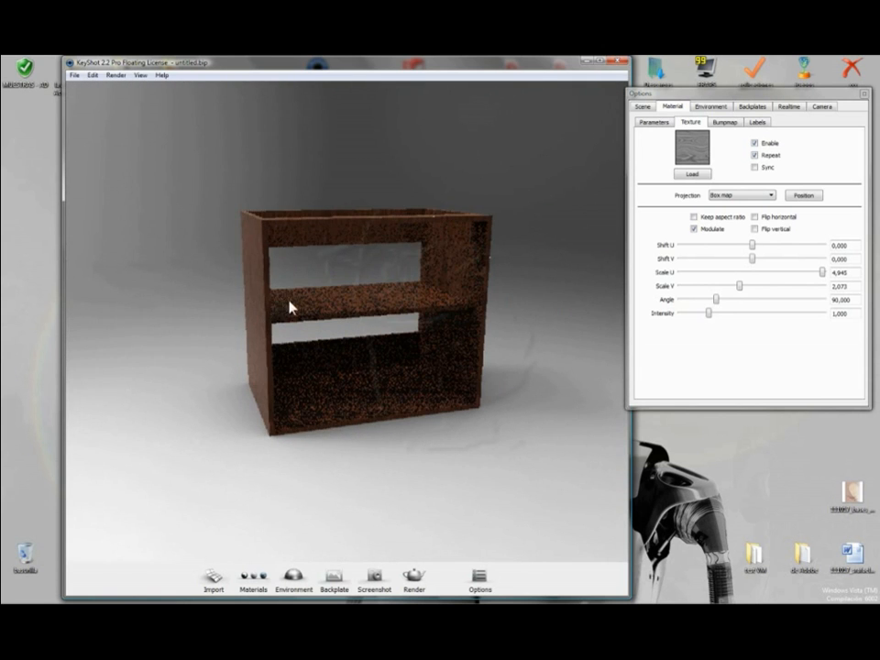
alt+right_drag(274, 329, 508, 303)
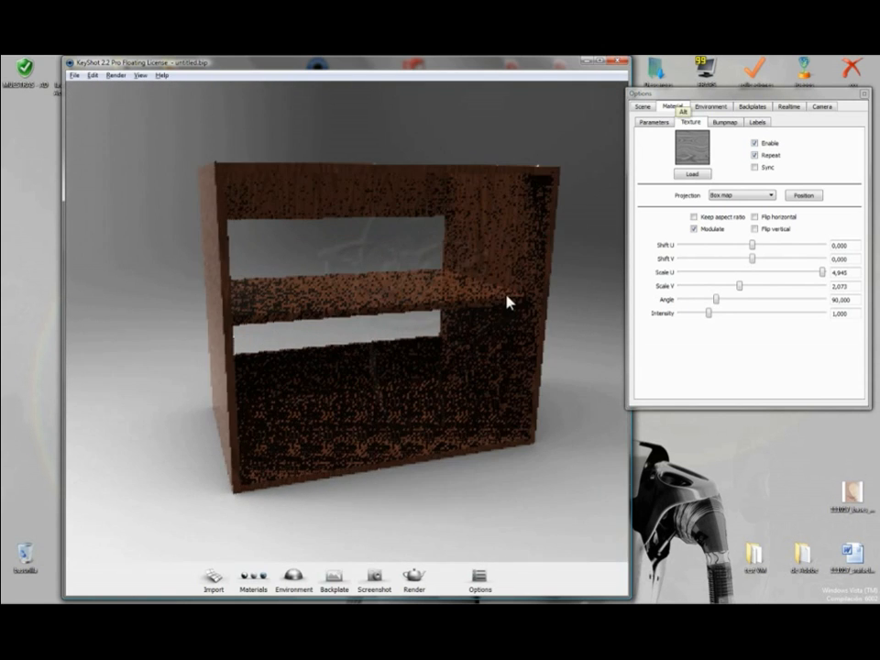
Inspect the wood grain on the cabinet's interior, edges and side panel, and review the available texture projection types
alt+right_drag(252, 335, 490, 313)
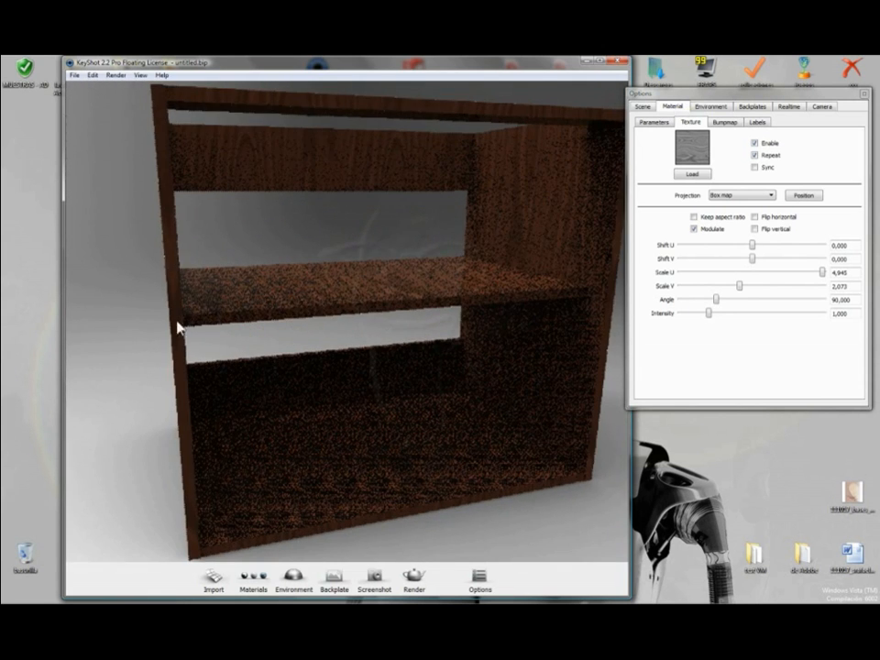
drag(165, 349, 431, 463)
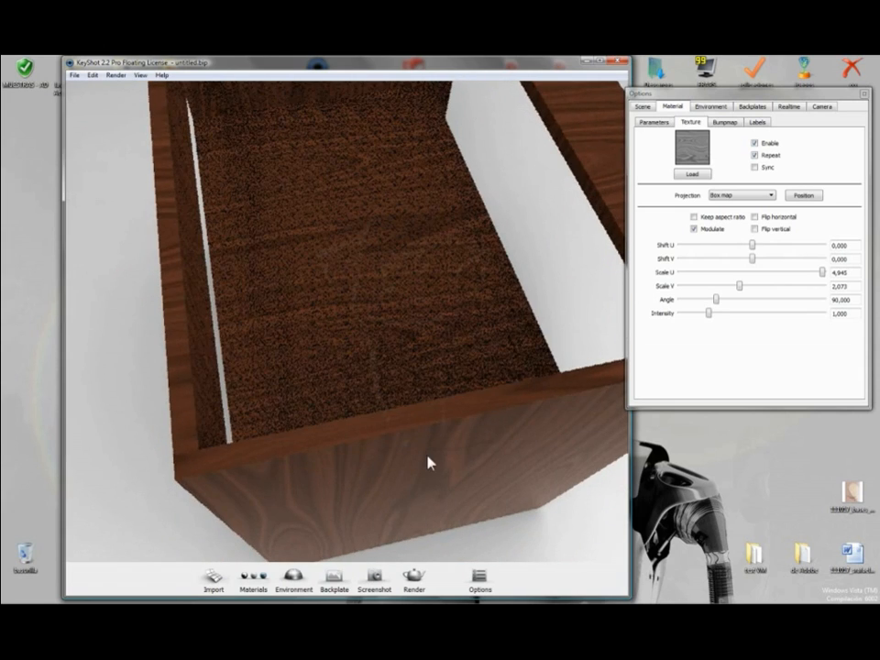
drag(422, 411, 398, 330)
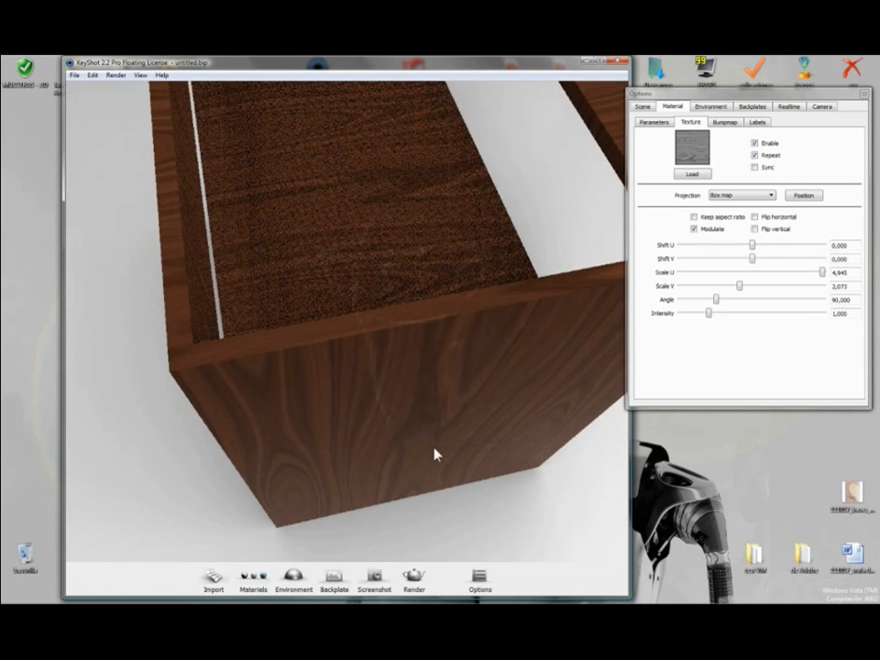
drag(436, 454, 342, 380)
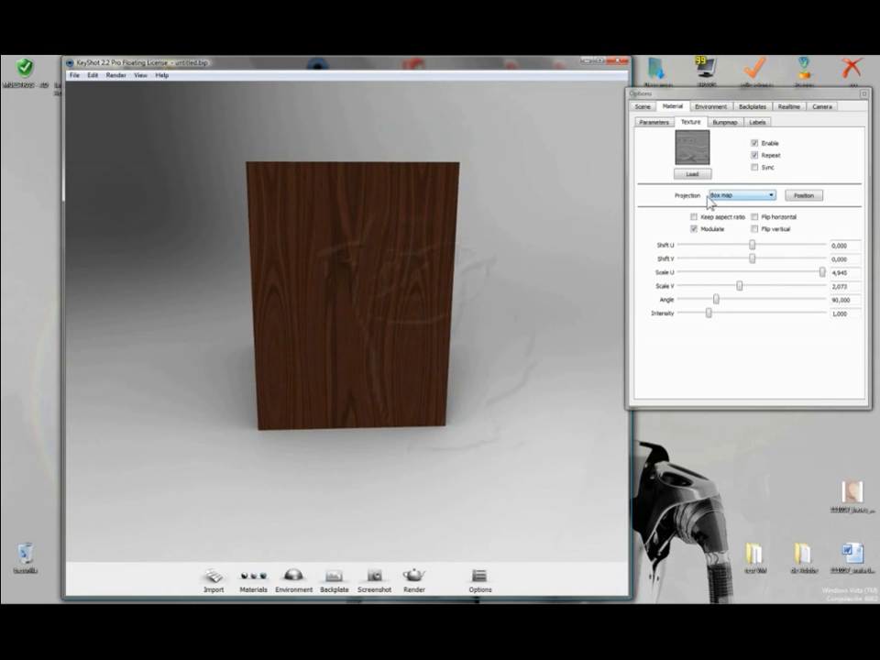
click(711, 196)
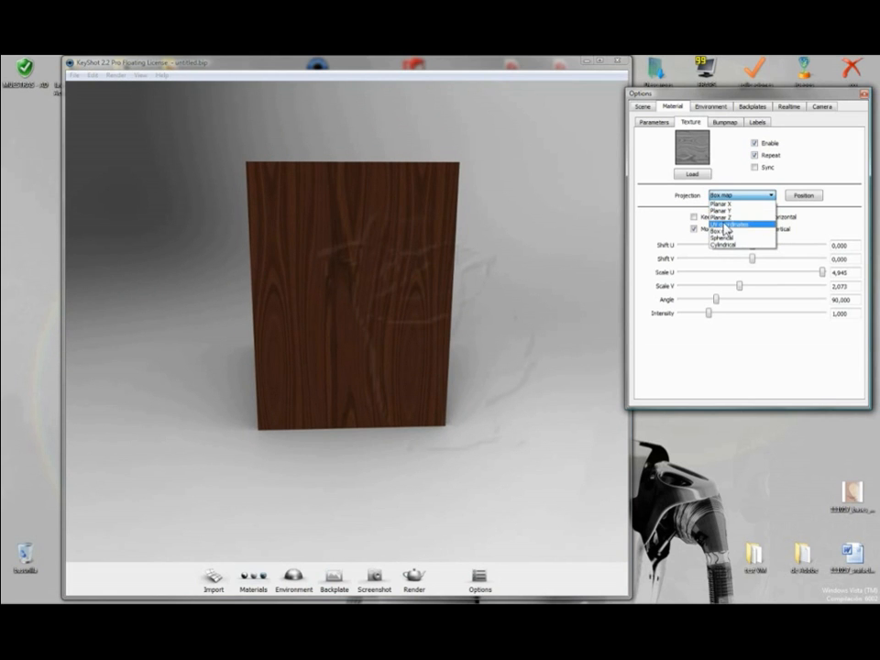
click(746, 198)
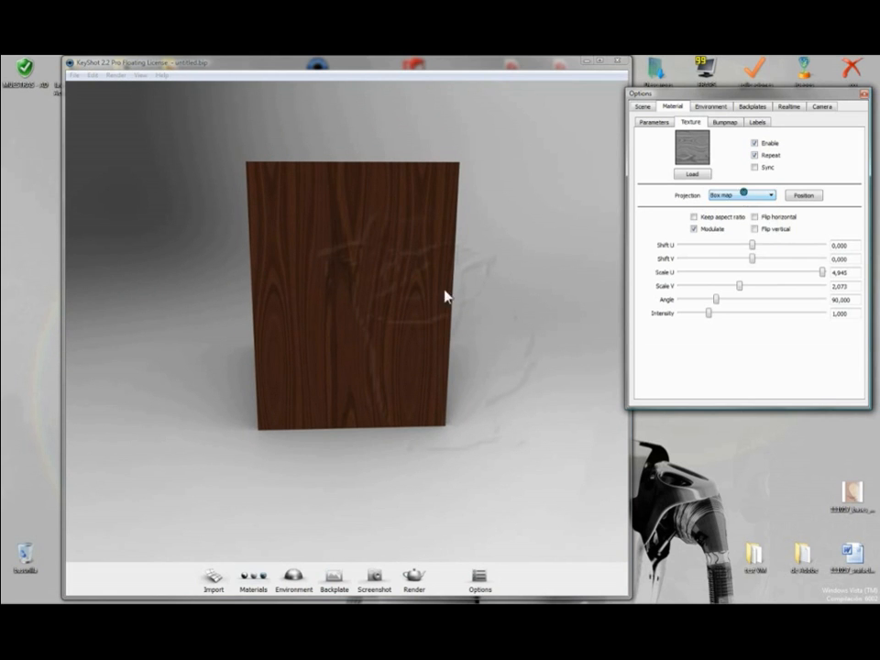
drag(449, 294, 428, 301)
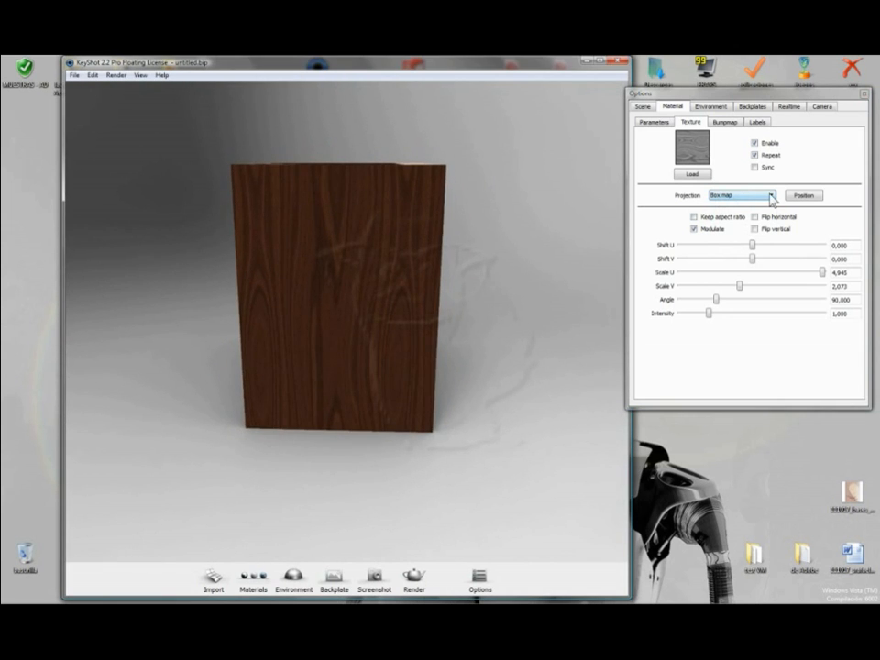
Try an Angle of 0 on the wood texture and inspect the grain direction on the cabinet's side panel
click(739, 287)
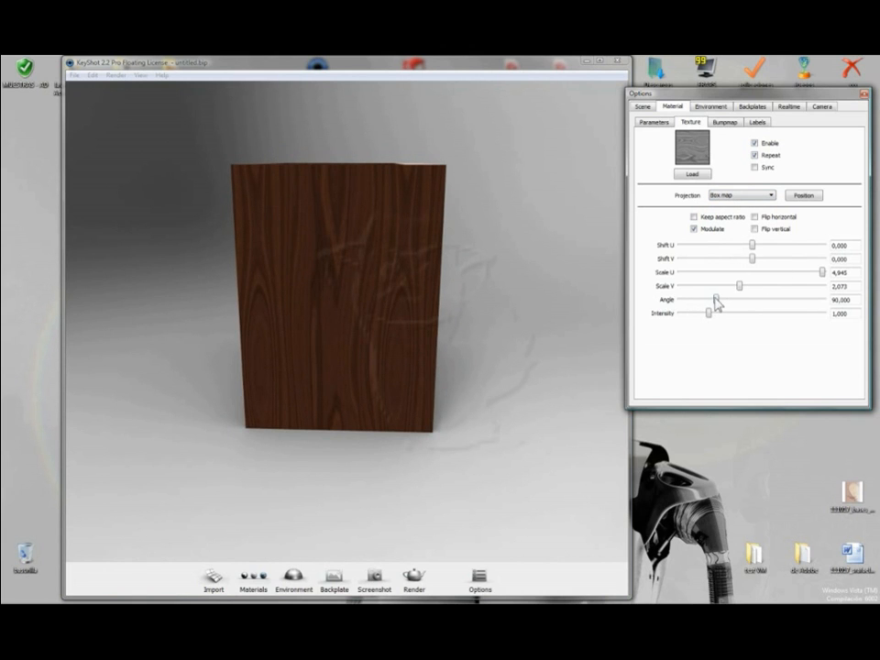
double_click(848, 299)
text(0)
key(Return)
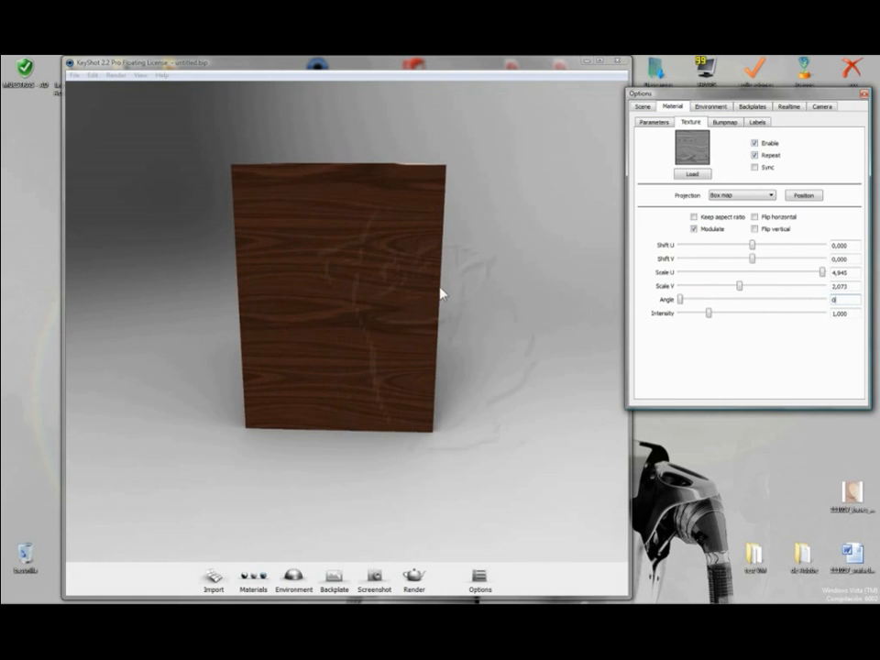
drag(441, 292, 227, 289)
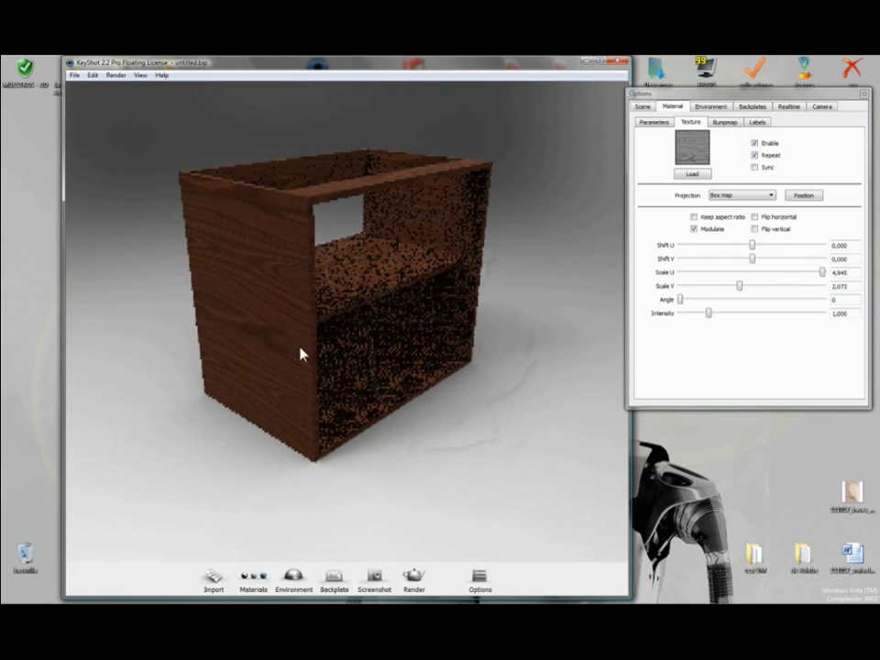
drag(300, 353, 385, 334)
Set the wood texture's Angle to 90 and check the grain on the cabinet's side panel
drag(840, 300, 791, 308)
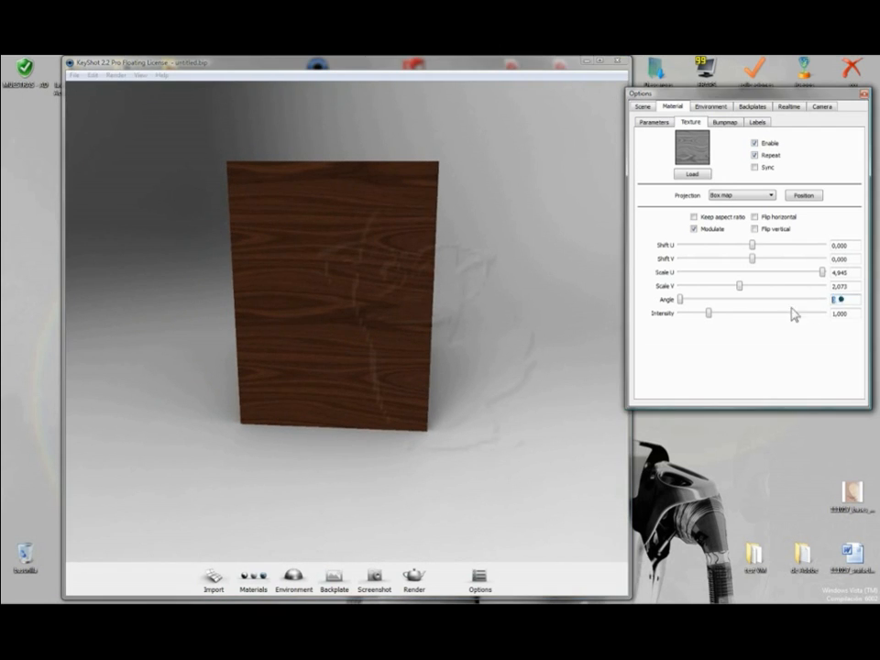
text(90)
key(Return)
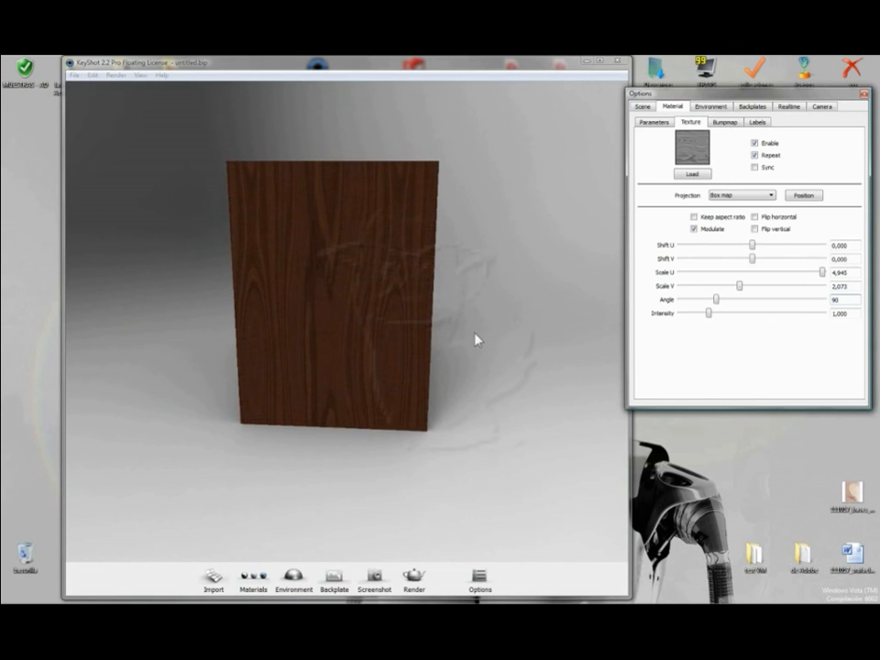
drag(475, 340, 417, 285)
drag(273, 351, 325, 384)
drag(383, 344, 416, 340)
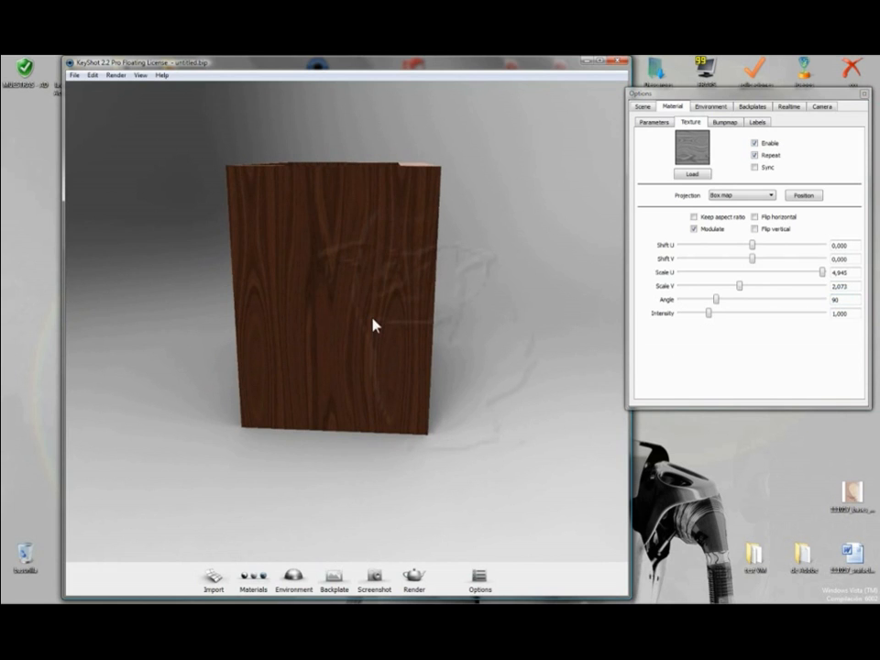
drag(372, 316, 362, 359)
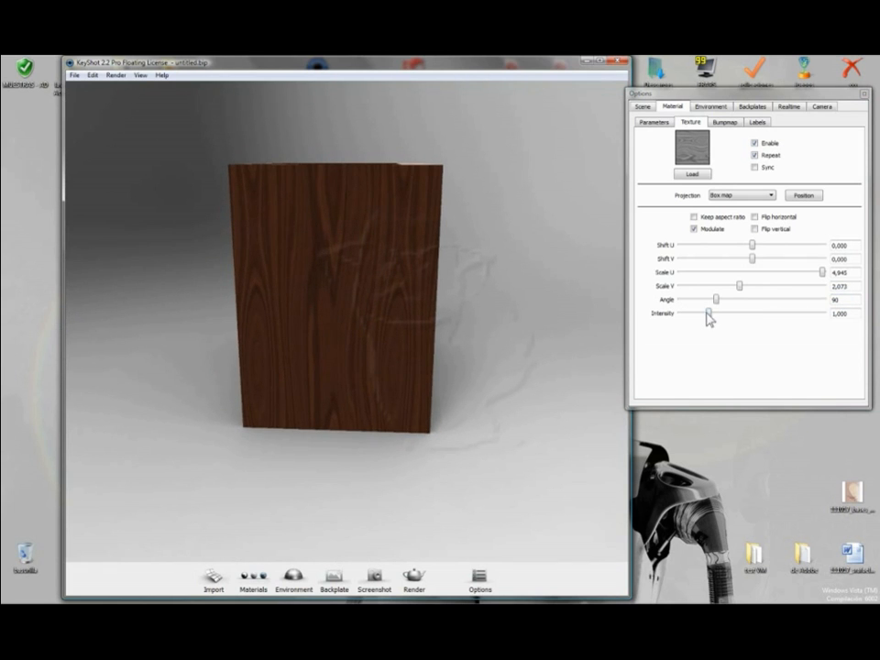
Try a wood texture Intensity of 1.109 and inspect the cabinet's side panel from different angles
drag(708, 313, 714, 313)
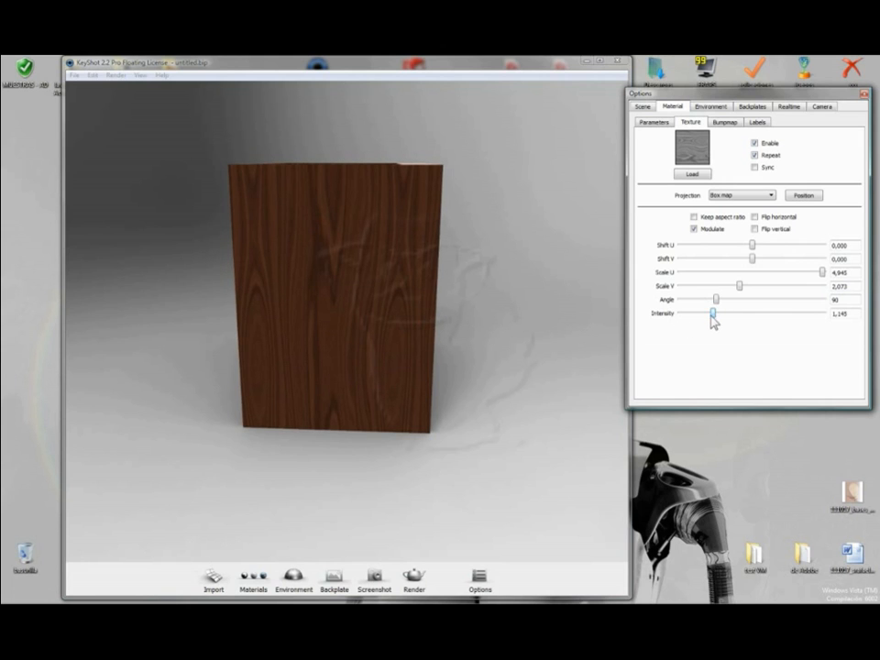
mouse_move(714, 316)
mouse_down()
mouse_move(725, 318)
mouse_move(695, 319)
mouse_move(732, 320)
mouse_move(713, 321)
mouse_up()
drag(458, 367, 429, 352)
mouse_move(712, 314)
mouse_down()
mouse_move(724, 315)
mouse_move(712, 315)
mouse_up()
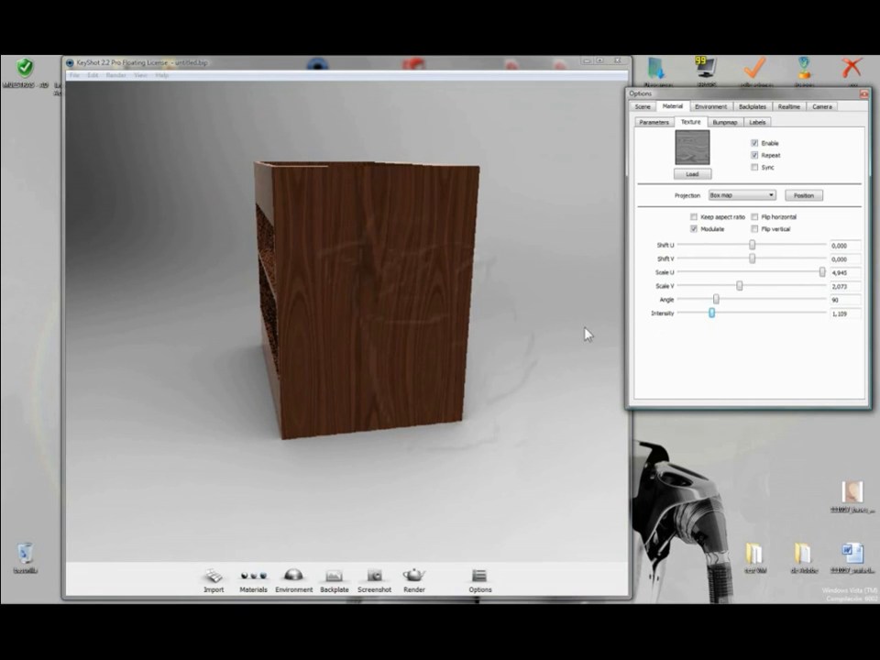
drag(586, 333, 481, 338)
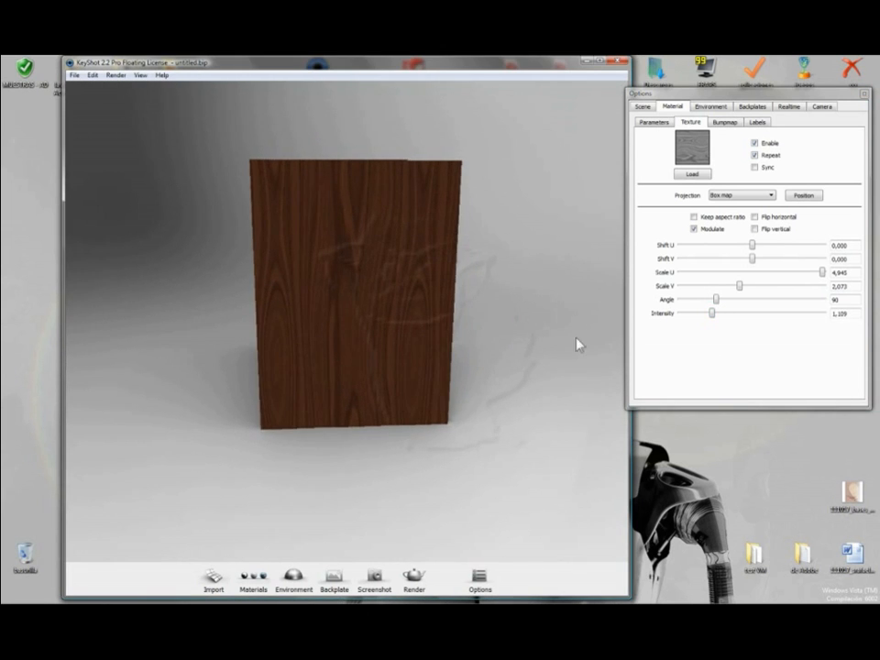
drag(421, 325, 420, 324)
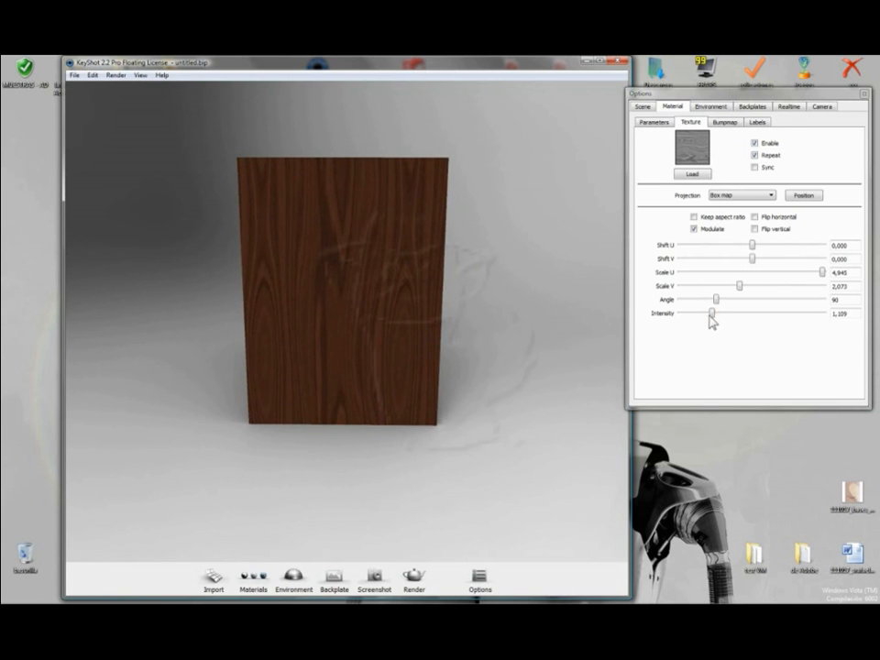
Set the wood texture's Intensity to 1.273 and inspect the side panel with the open top in view
drag(711, 314, 715, 314)
drag(448, 328, 370, 338)
drag(426, 340, 471, 339)
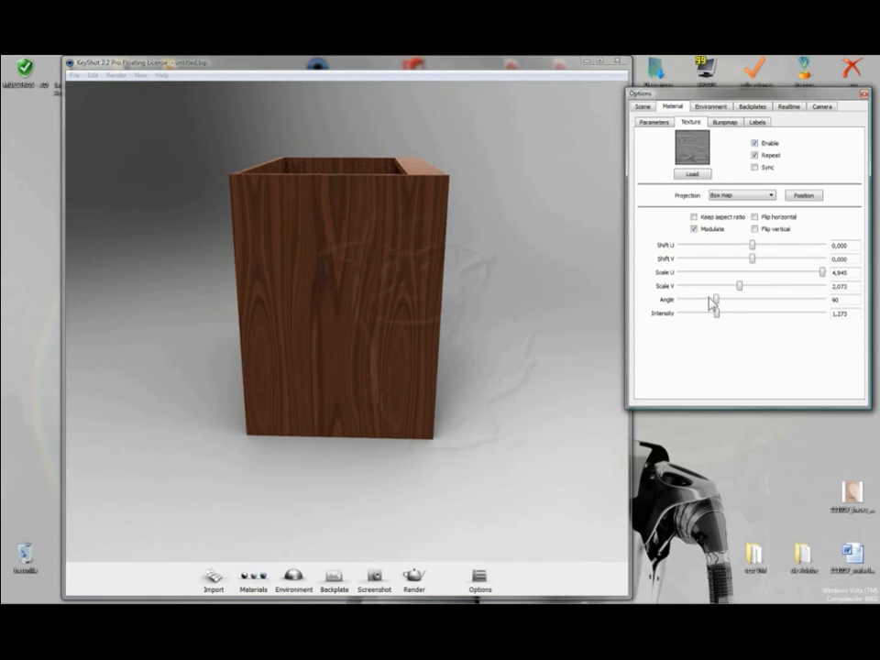
Turn the texture's Modulate option off and on again to compare, and review the mahogany material's diffuse colour parameter
click(694, 229)
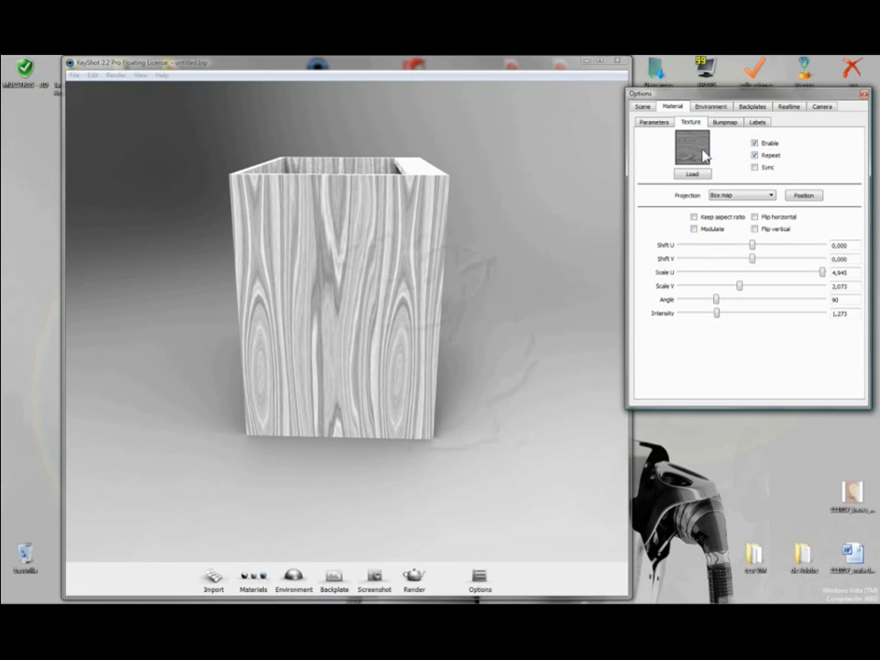
click(693, 229)
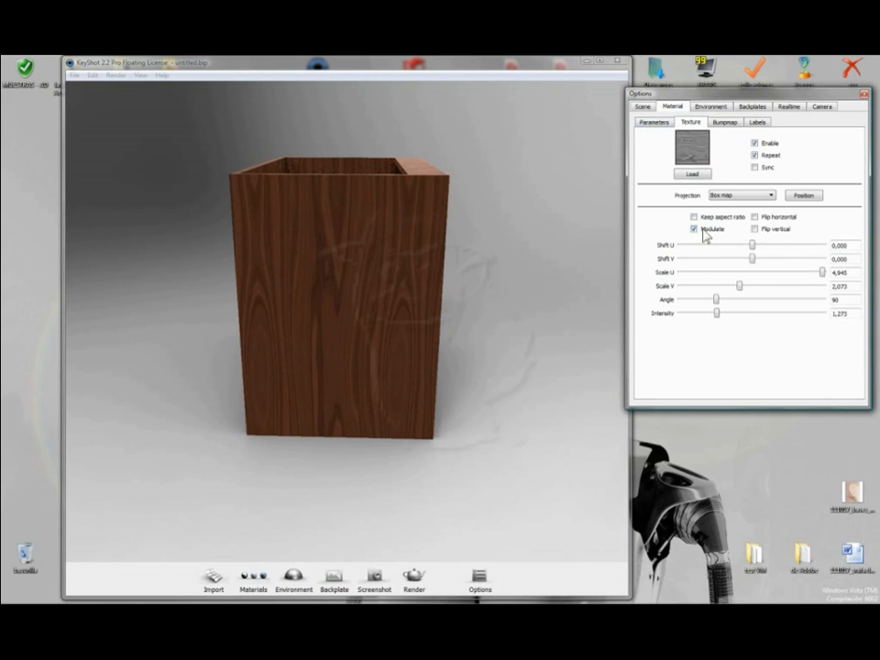
click(654, 122)
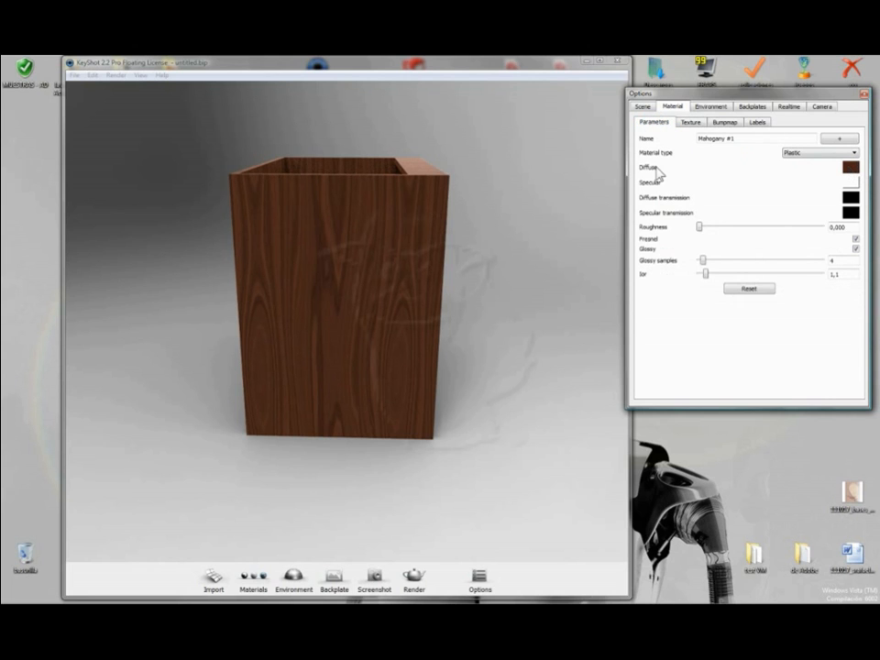
click(691, 123)
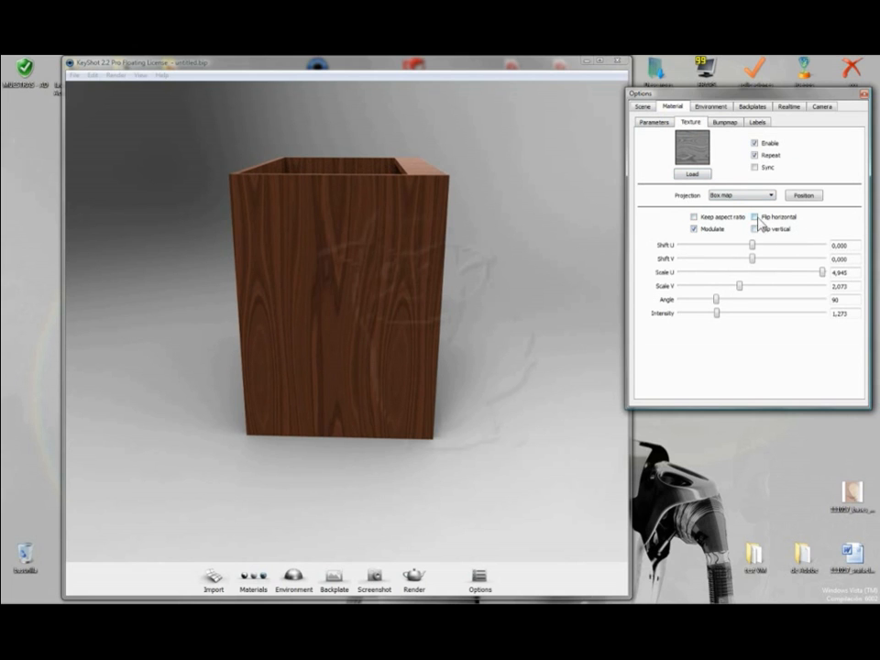
Try flipping the wood texture horizontally and vertically, together and separately, and clear both flip options
click(754, 217)
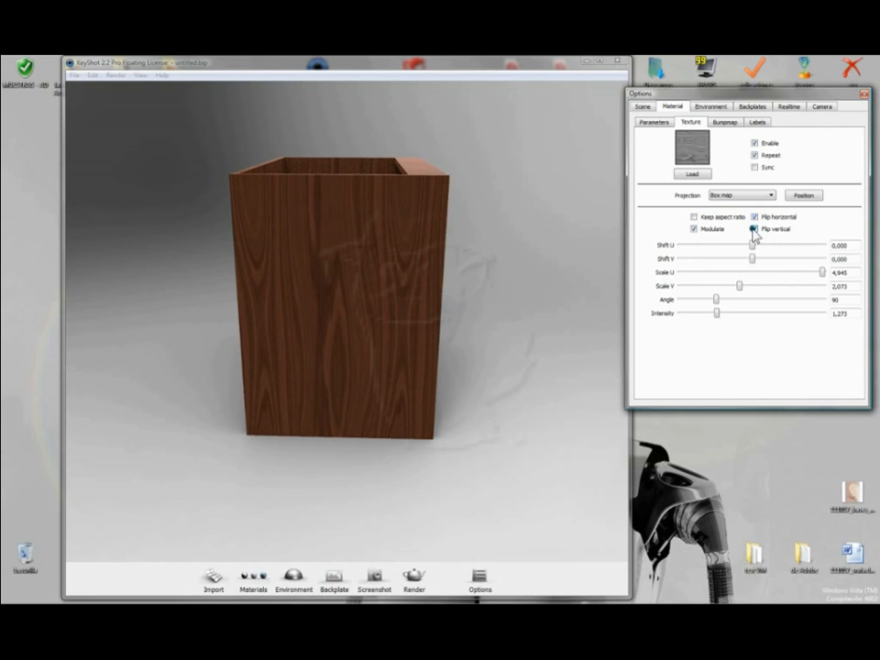
click(753, 229)
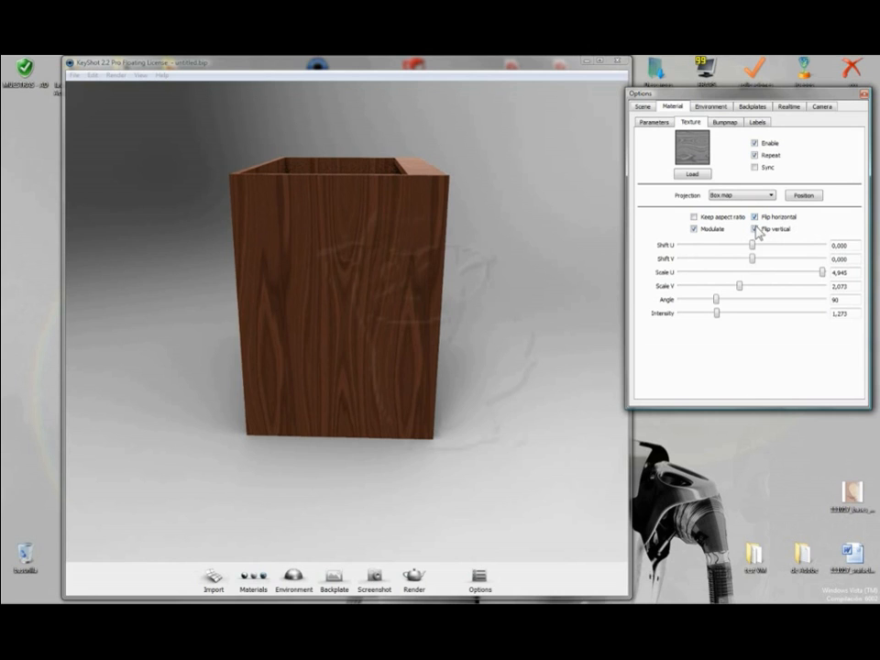
click(754, 229)
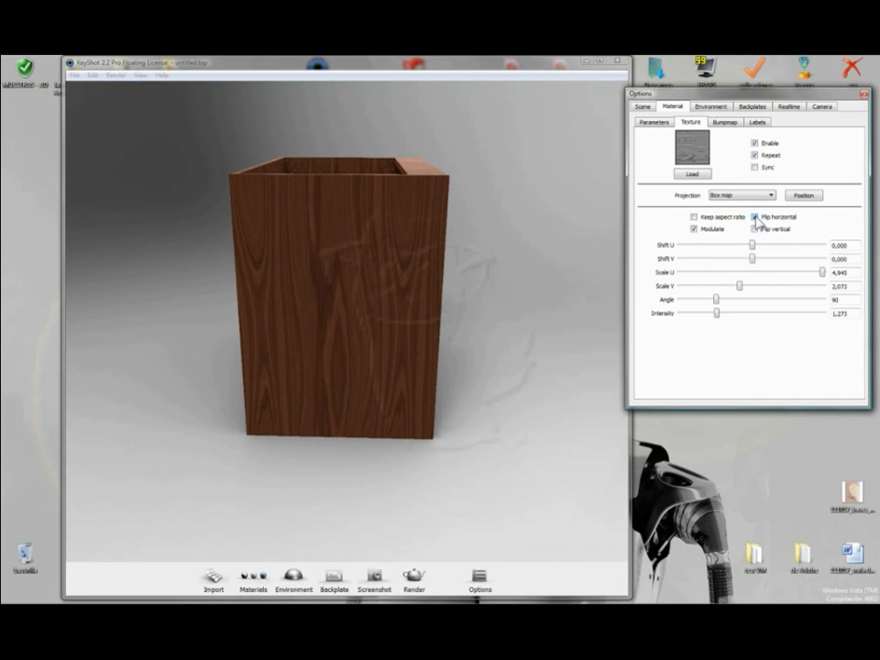
click(754, 217)
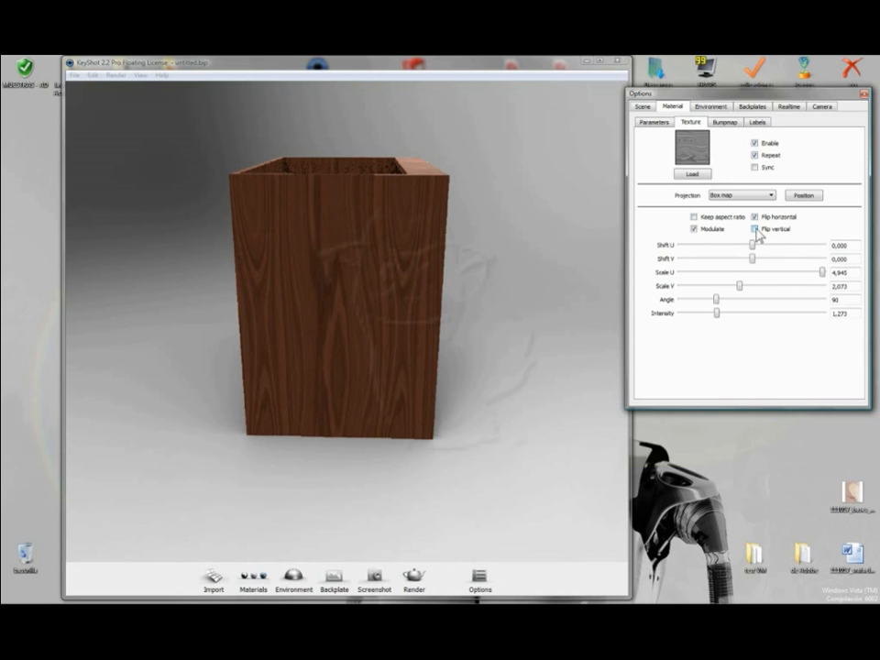
click(755, 218)
click(754, 217)
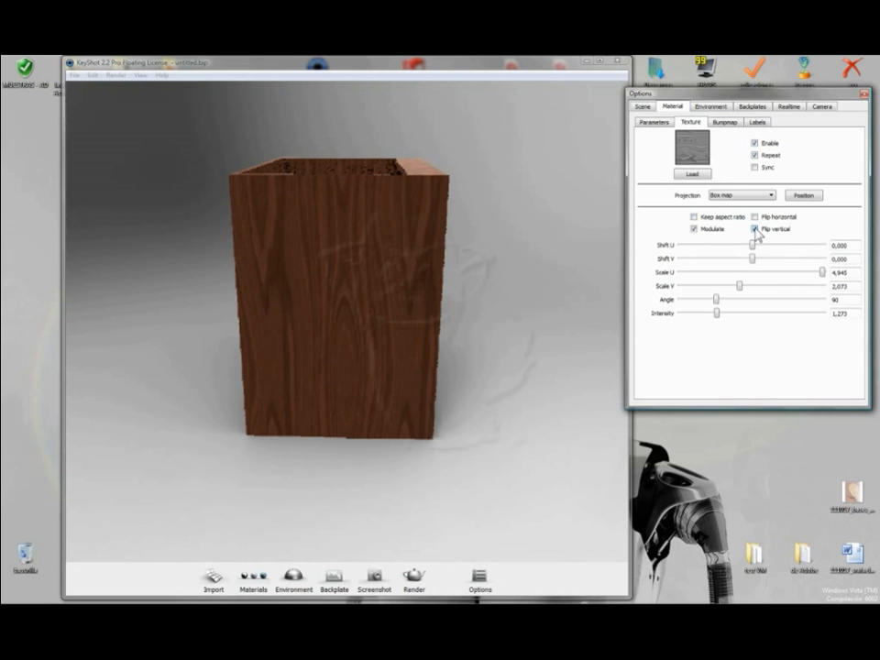
click(754, 229)
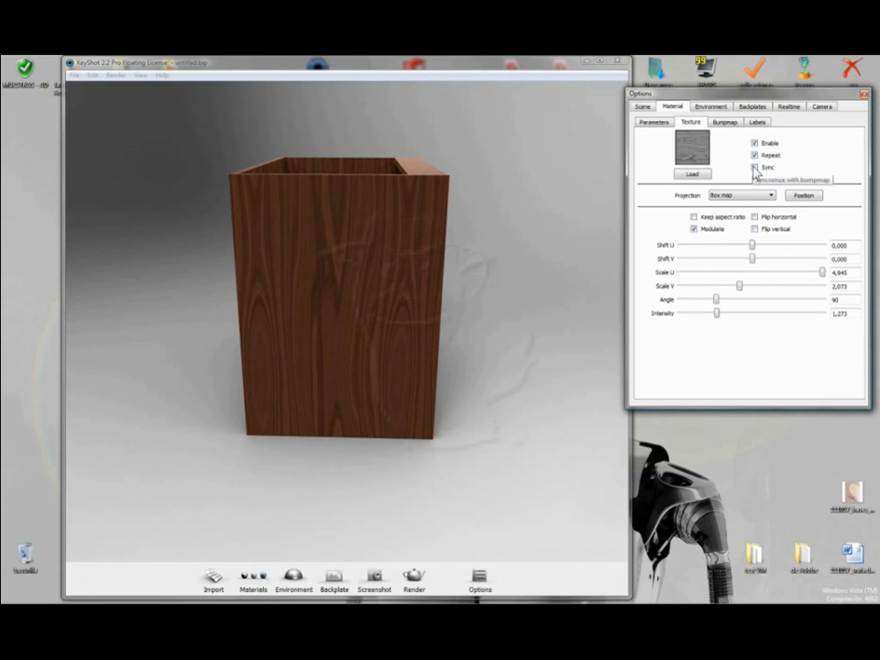
Review the material's bump map settings and examine the finished wood grain on the cabinet's sides, shelves and front edges
click(724, 122)
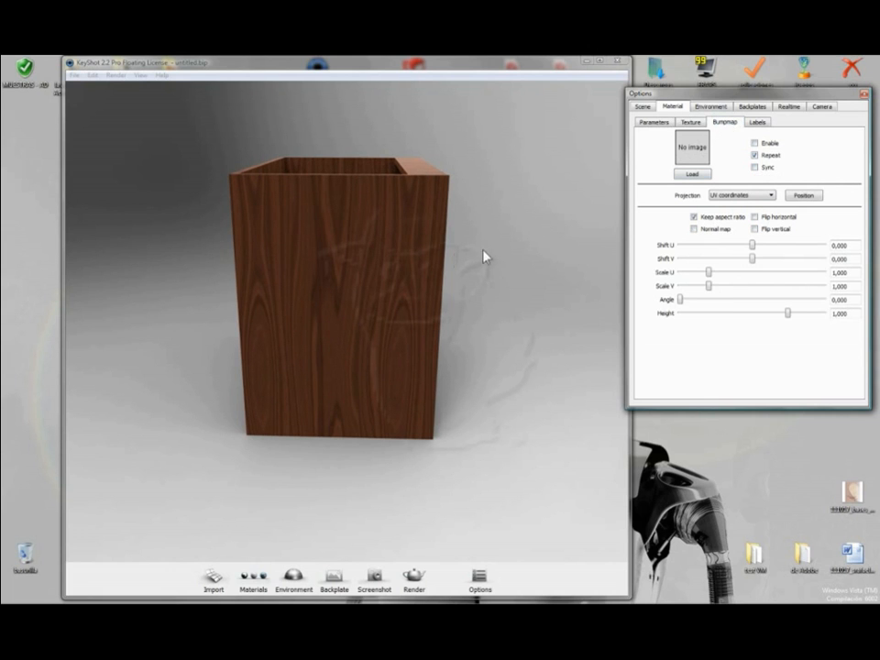
drag(483, 253, 427, 265)
drag(595, 169, 461, 247)
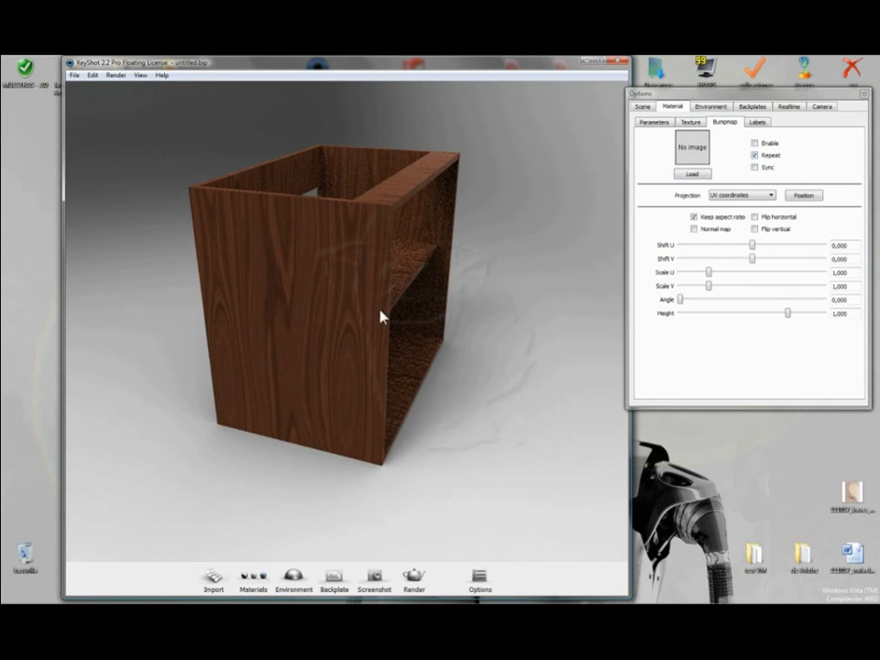
drag(383, 331, 424, 276)
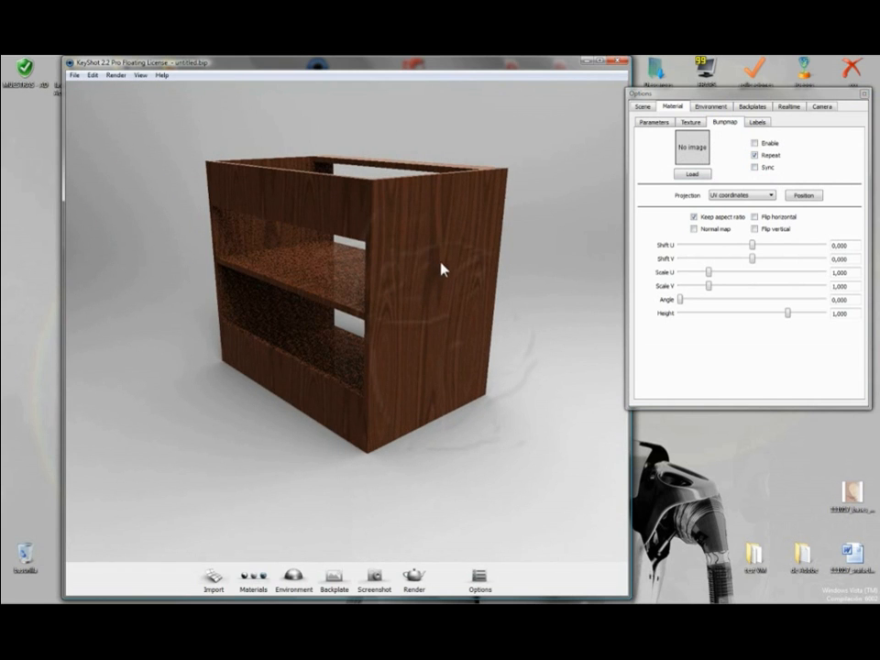
drag(480, 272, 475, 271)
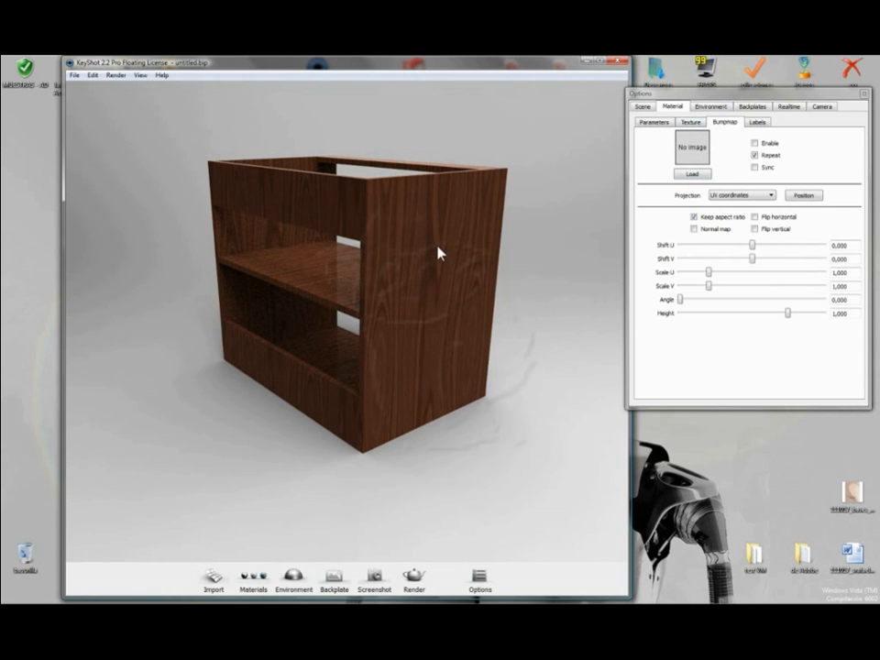
drag(457, 271, 473, 258)
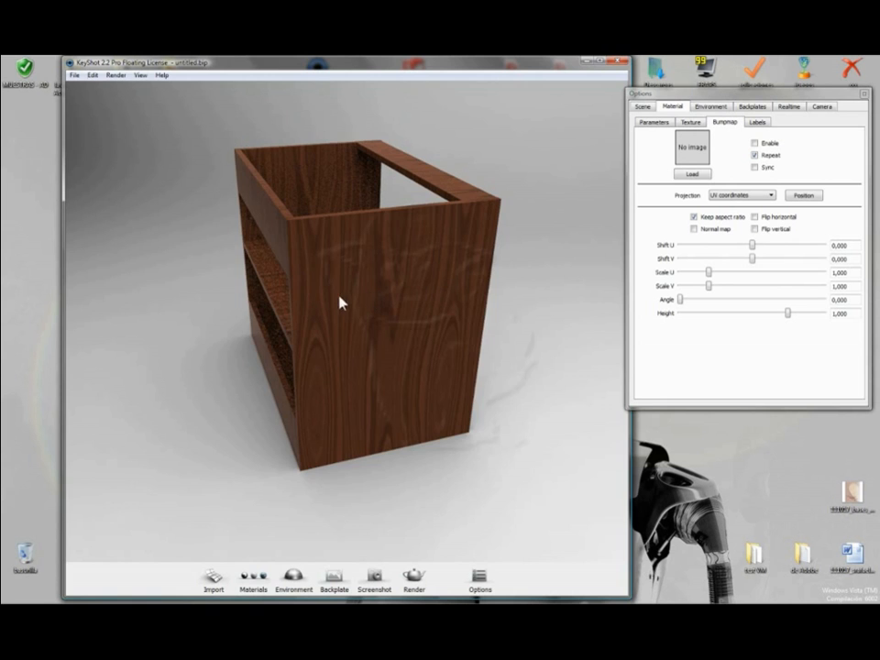
alt+right_drag(342, 289, 536, 266)
alt+right_drag(284, 251, 456, 247)
drag(457, 253, 418, 345)
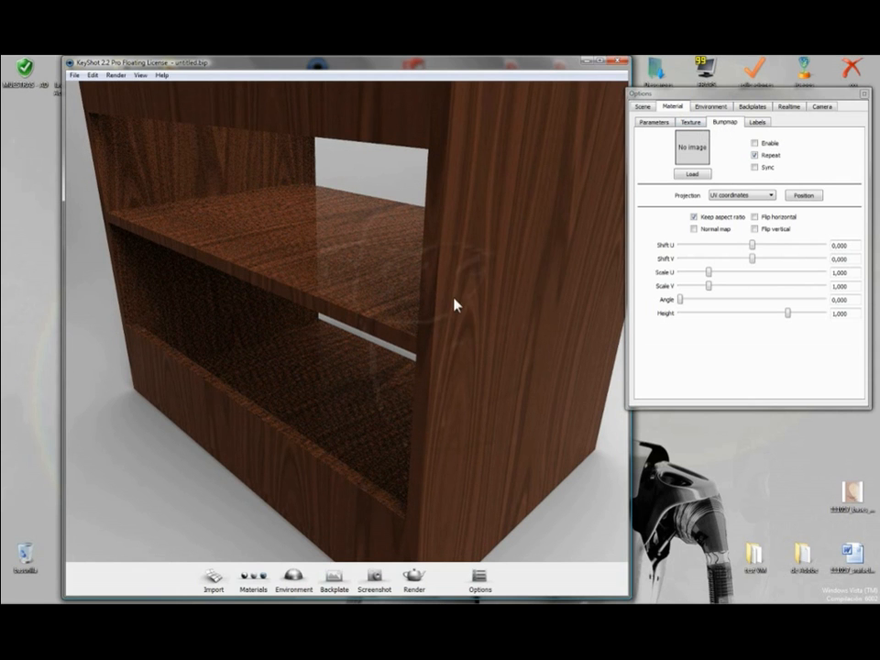
Return to the wood texture settings and inspect the vertical grain across the cabinet's entire outer side panel
mouse_move(455, 305)
mouse_down()
mouse_move(442, 295)
mouse_move(479, 304)
mouse_move(464, 305)
mouse_move(473, 324)
mouse_move(390, 311)
mouse_move(472, 315)
mouse_move(376, 311)
mouse_move(428, 326)
mouse_move(411, 322)
mouse_move(454, 265)
mouse_move(462, 294)
mouse_move(446, 287)
mouse_up()
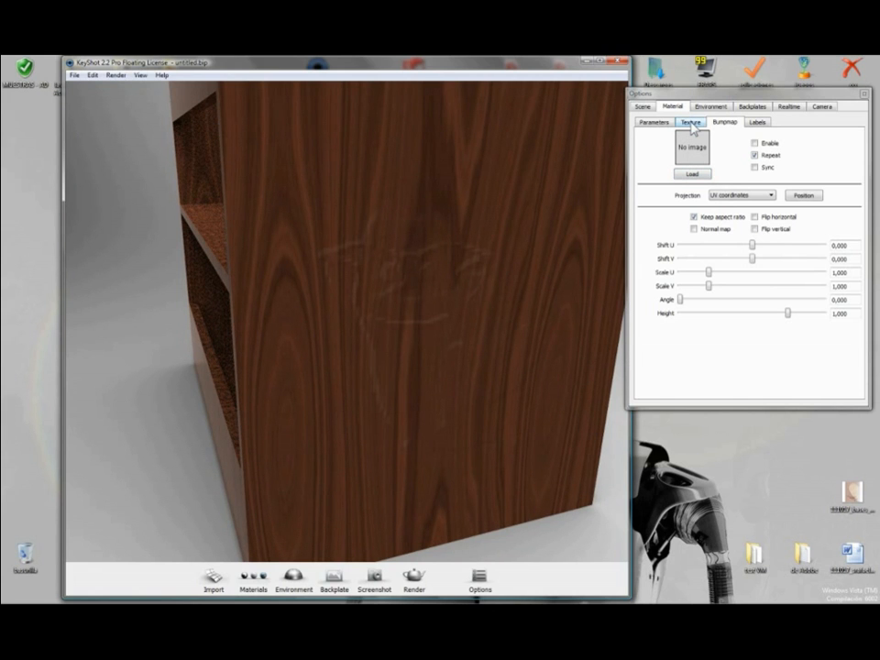
click(691, 122)
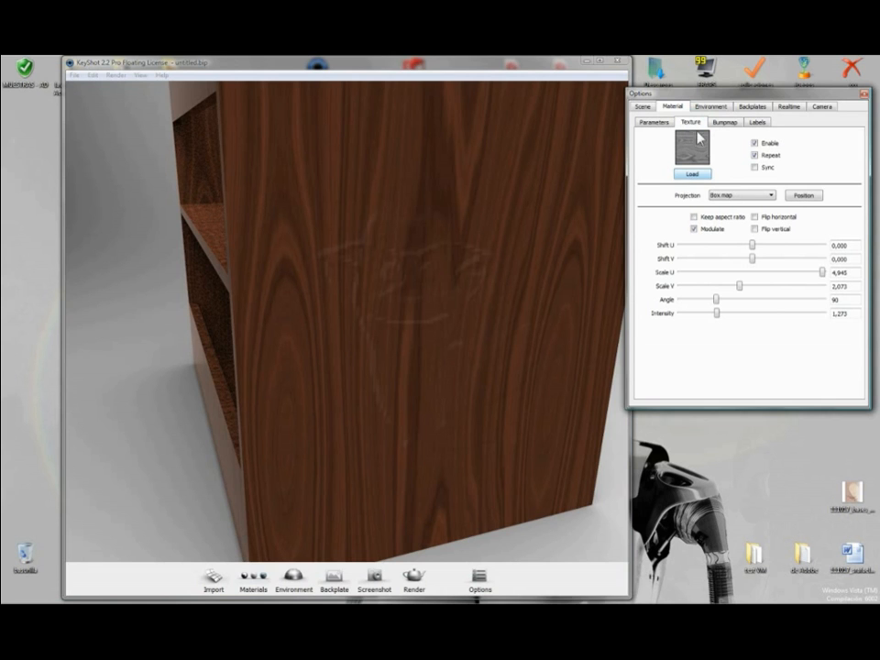
click(467, 304)
drag(409, 295, 394, 316)
alt+right_drag(393, 310, 355, 309)
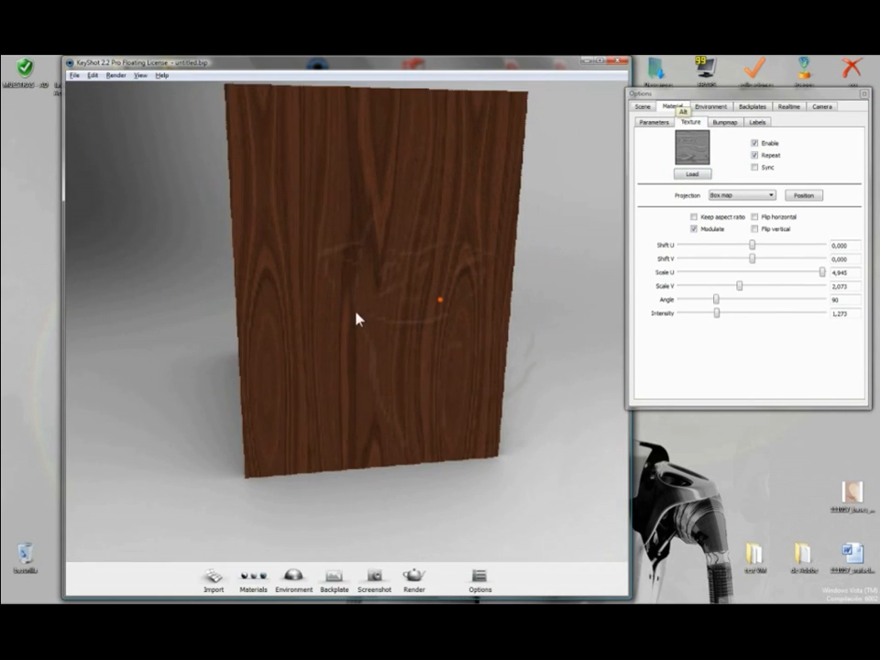
drag(400, 256, 393, 273)
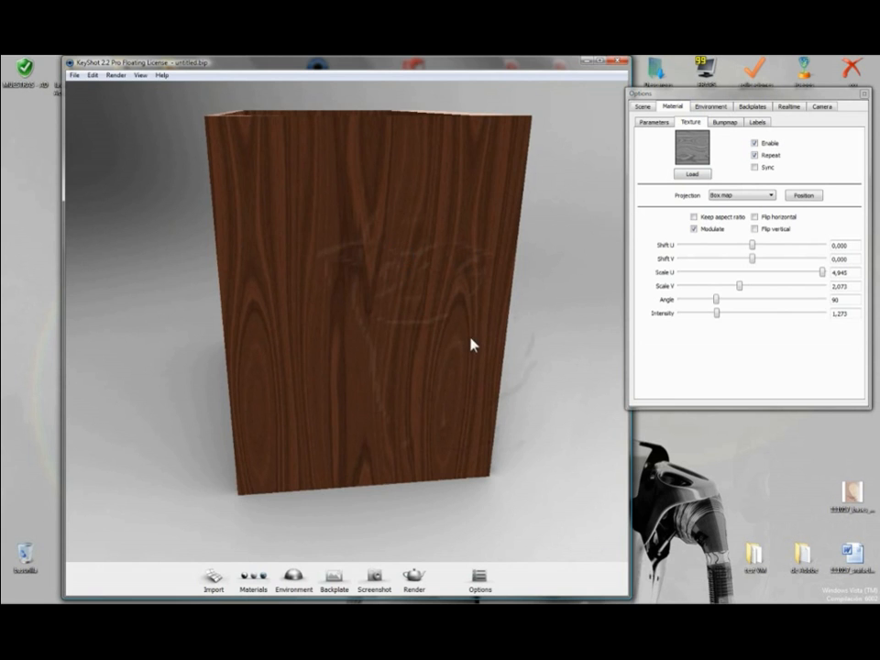
drag(470, 343, 411, 335)
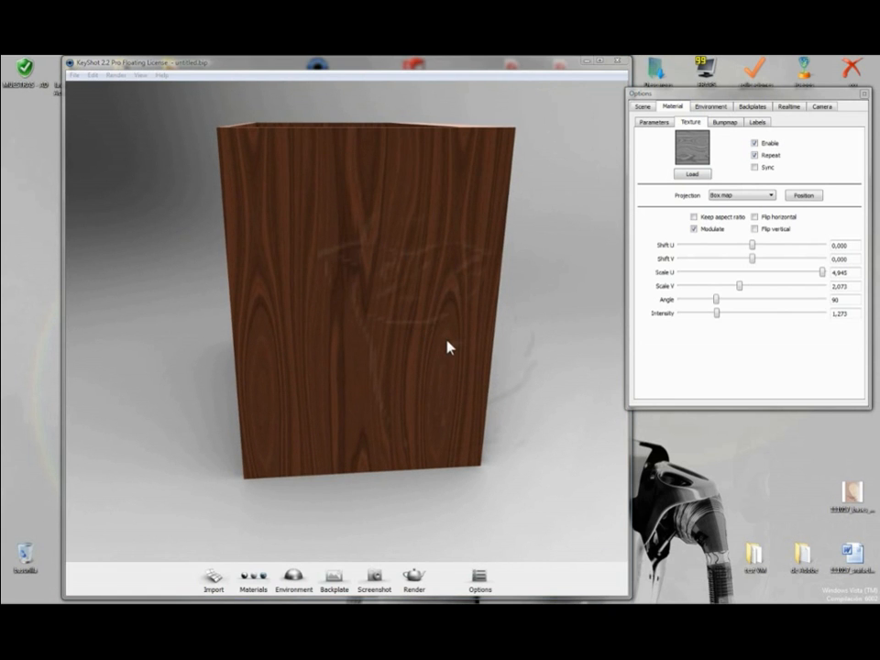
Examine the wood grain on the cabinet's open front, middle shelf and top frame from several angles
drag(448, 345, 308, 379)
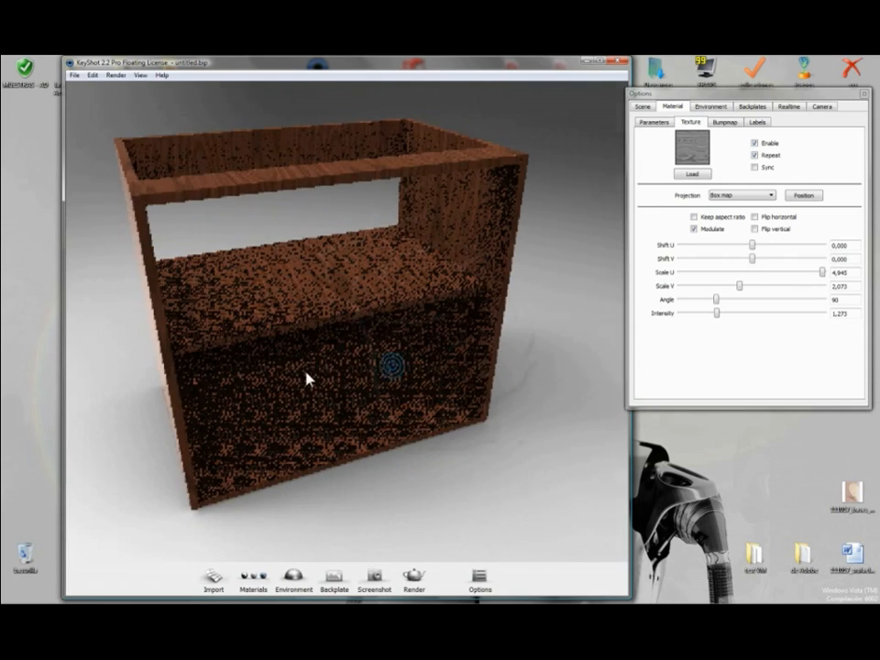
drag(416, 373, 488, 376)
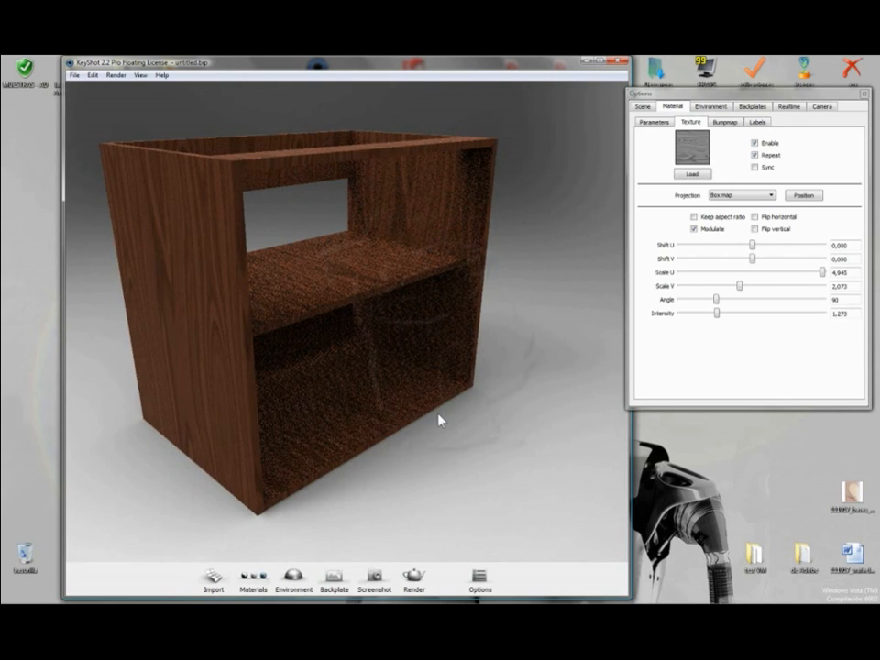
drag(439, 418, 344, 256)
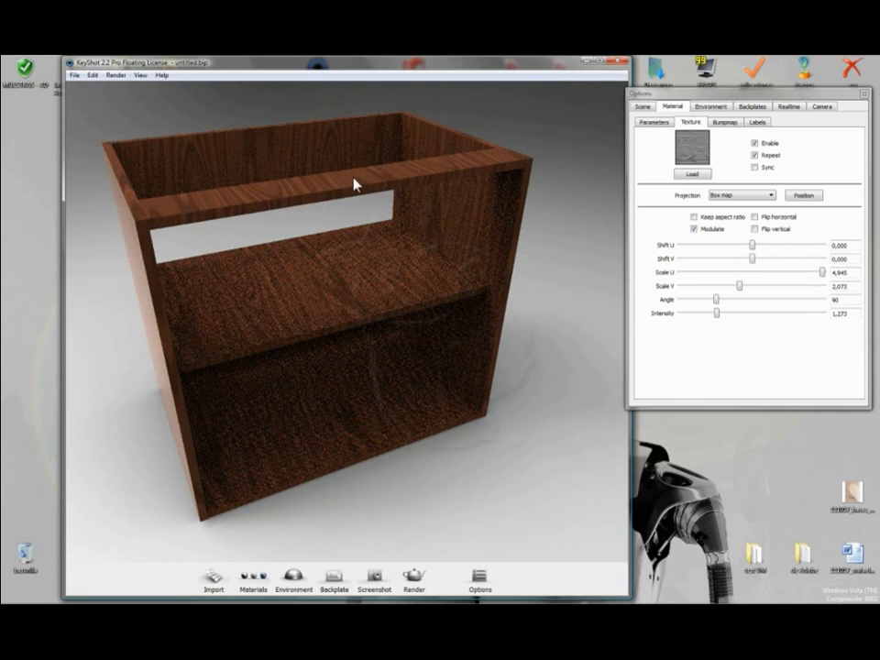
drag(355, 185, 370, 251)
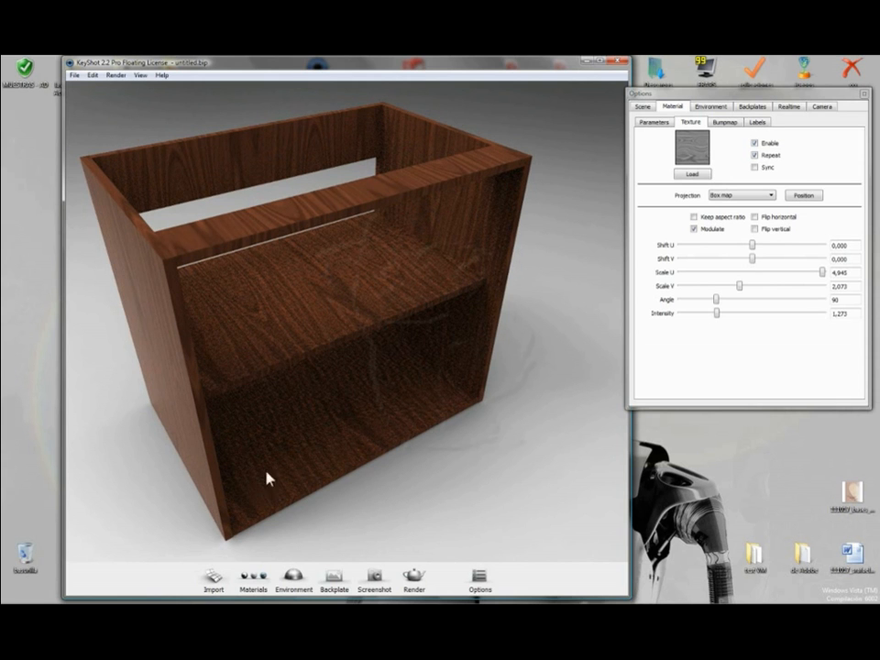
drag(311, 434, 314, 416)
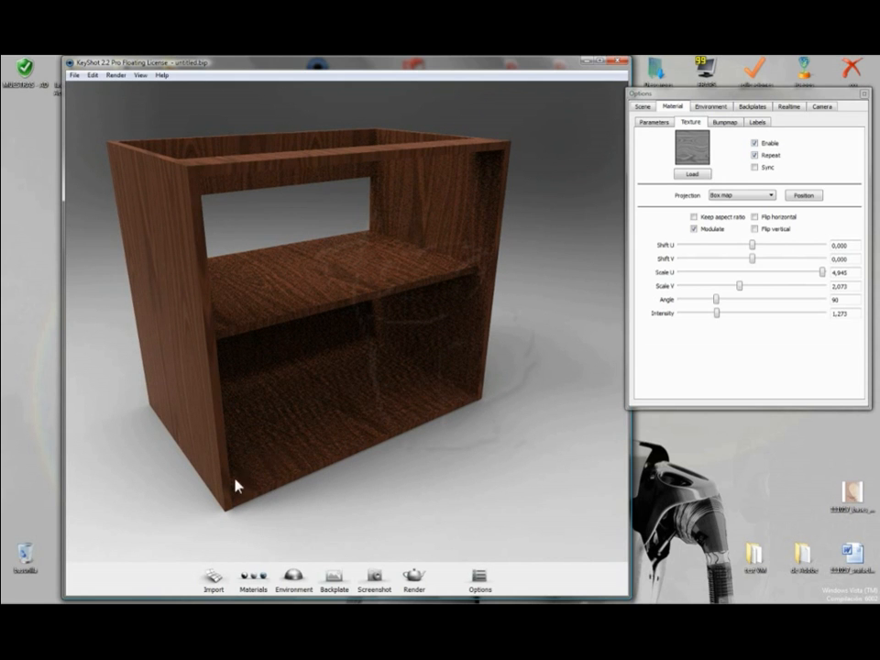
drag(410, 405, 299, 332)
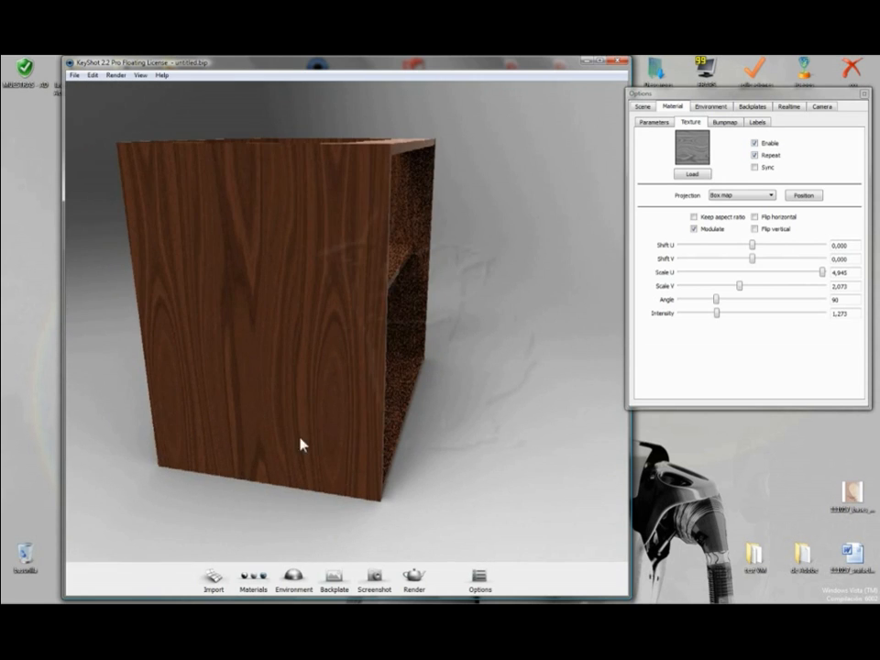
drag(420, 415, 376, 425)
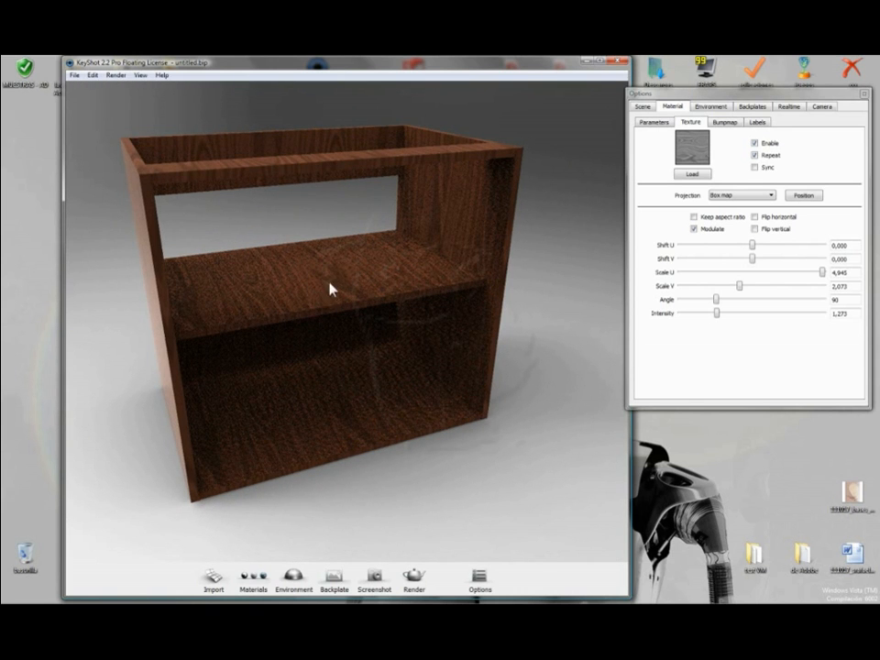
mouse_move(376, 421)
mouse_down()
mouse_move(280, 399)
mouse_move(223, 402)
mouse_move(373, 411)
mouse_up()
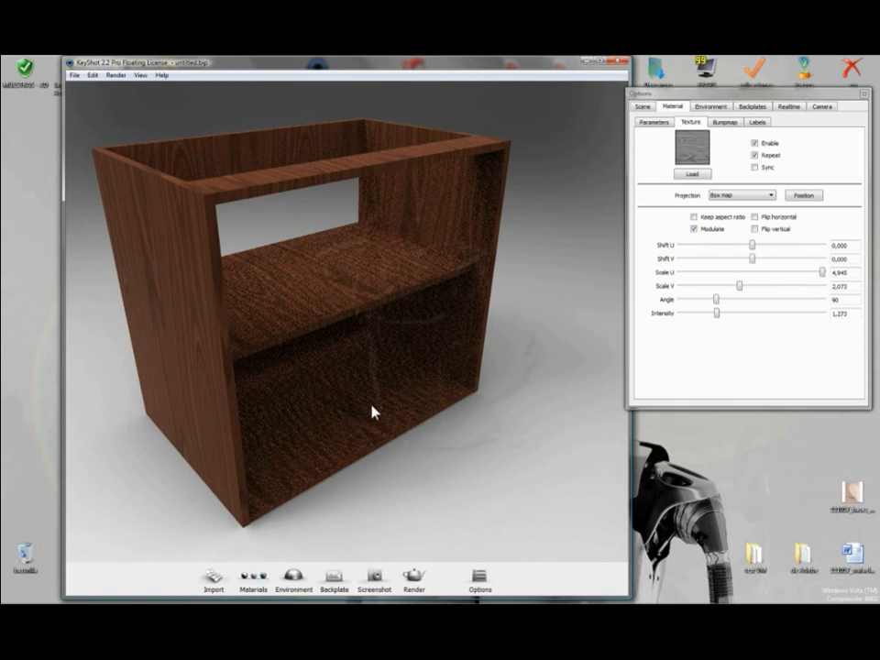
drag(373, 412, 331, 407)
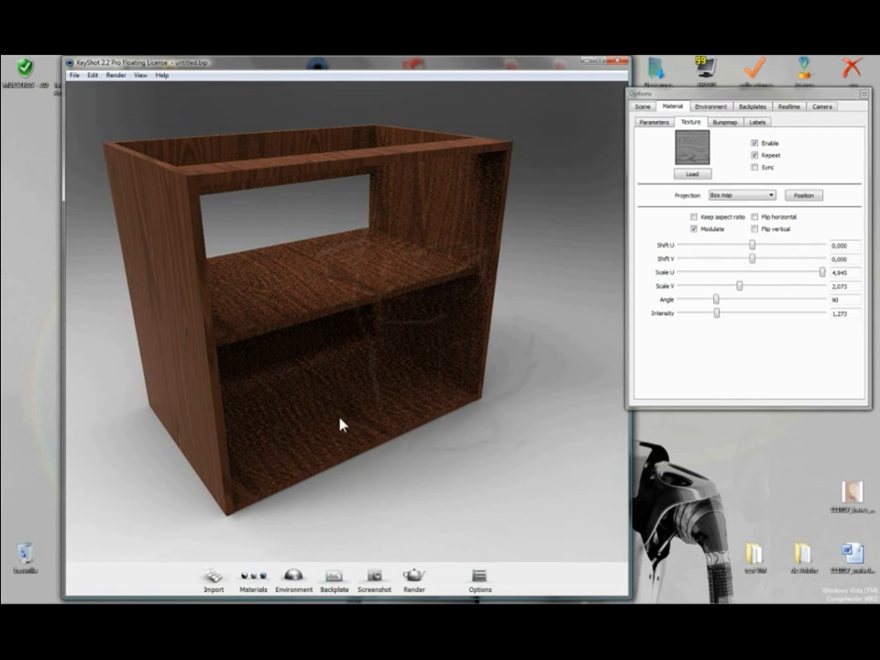
Compare the grain on the rear rail, shelf undersides and lower compartment from low and high viewpoints
drag(363, 394, 275, 152)
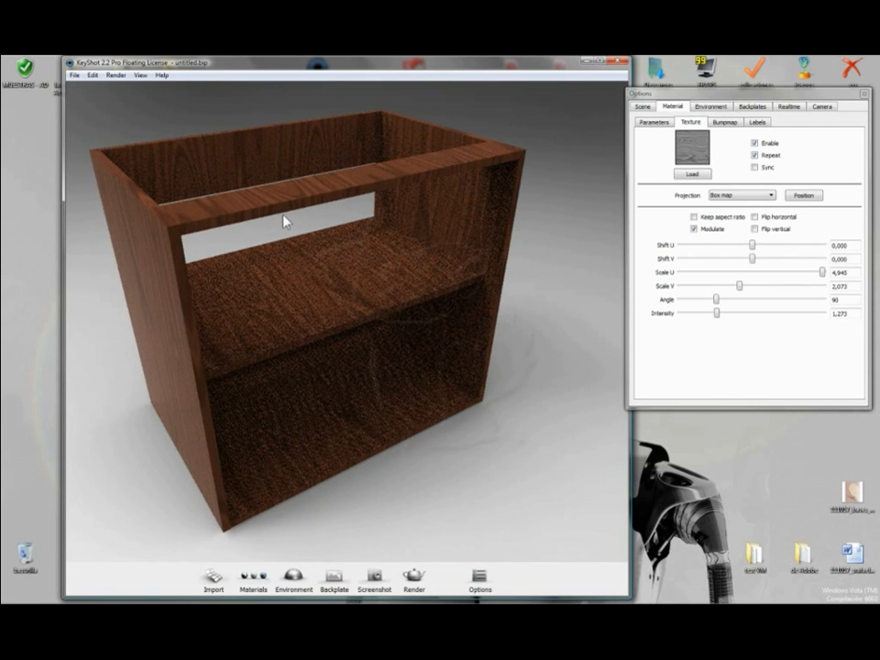
drag(302, 284, 304, 359)
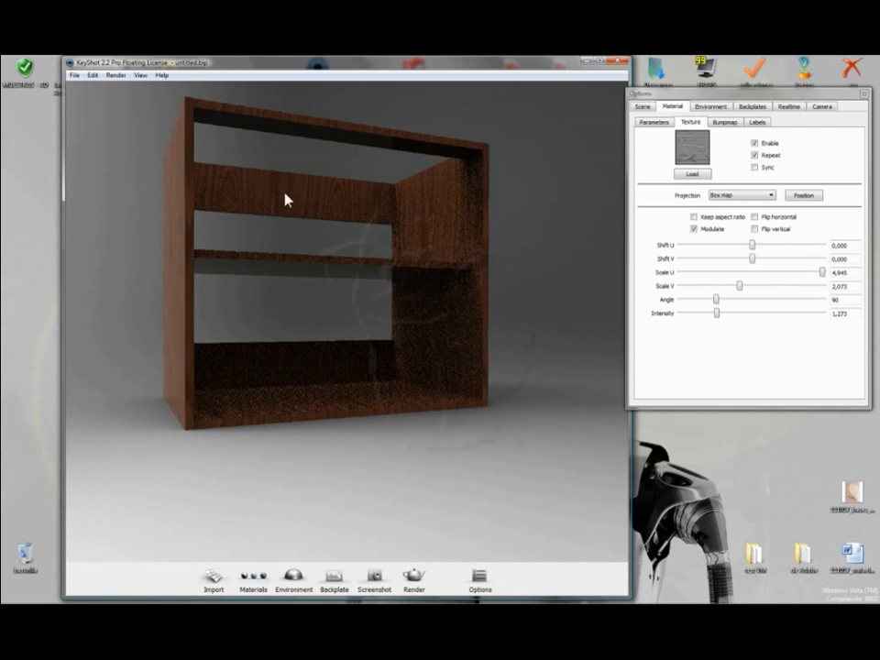
drag(285, 198, 235, 194)
drag(308, 184, 312, 245)
drag(325, 356, 310, 270)
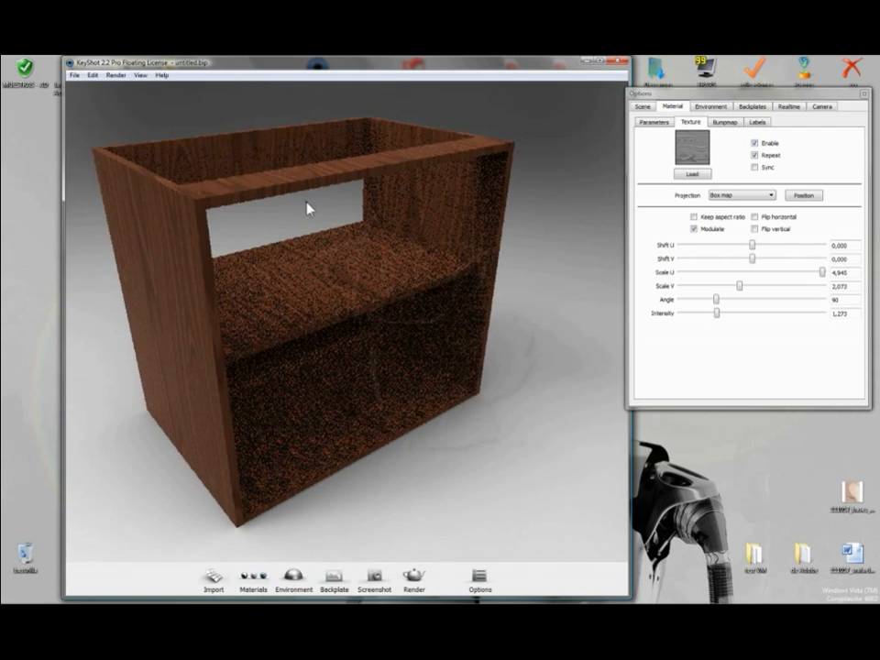
drag(308, 206, 262, 314)
drag(407, 287, 294, 327)
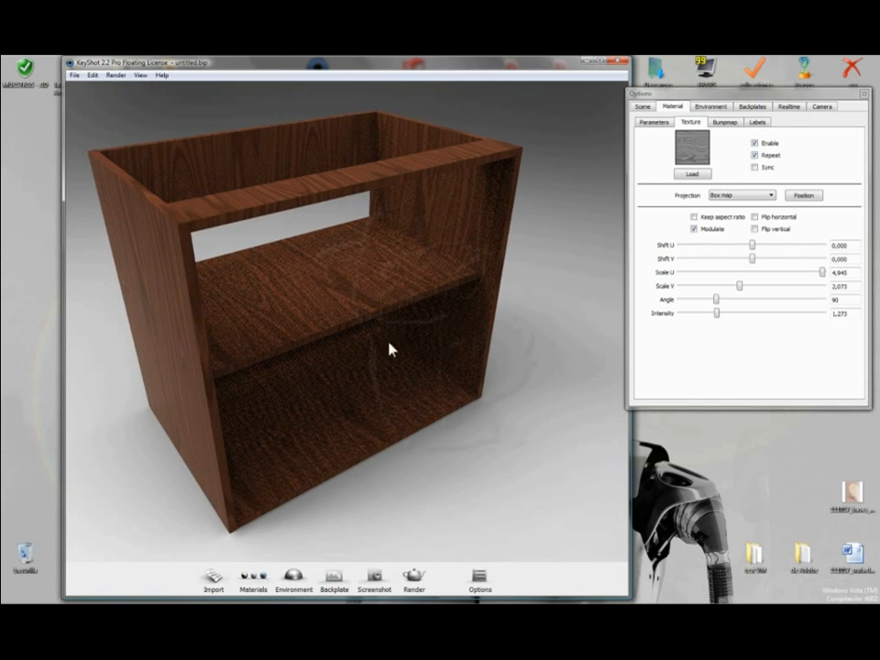
drag(390, 348, 356, 346)
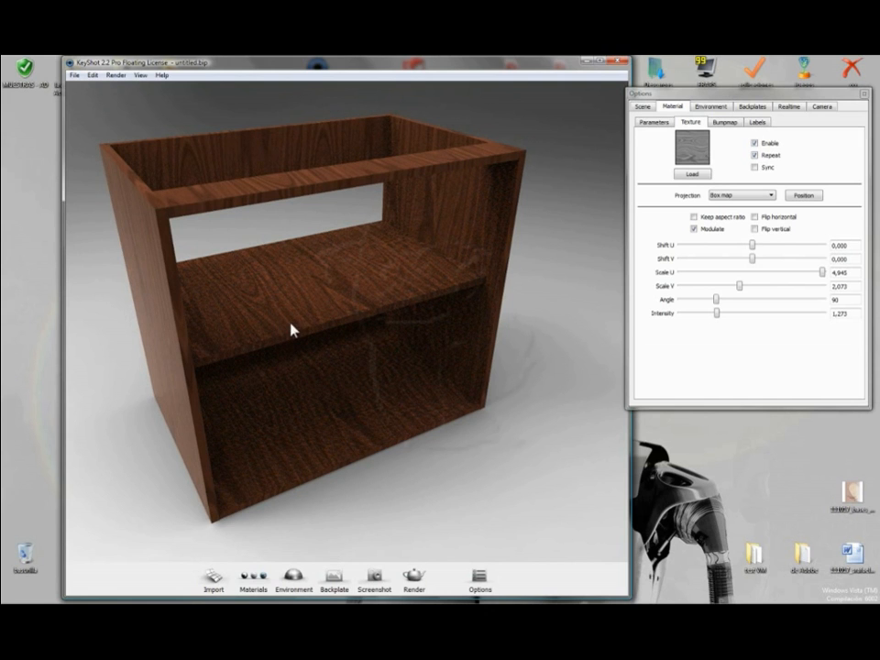
Select the whole módulo 60x67x44 st model in the scene's parts and look at the cabinet's front
click(642, 107)
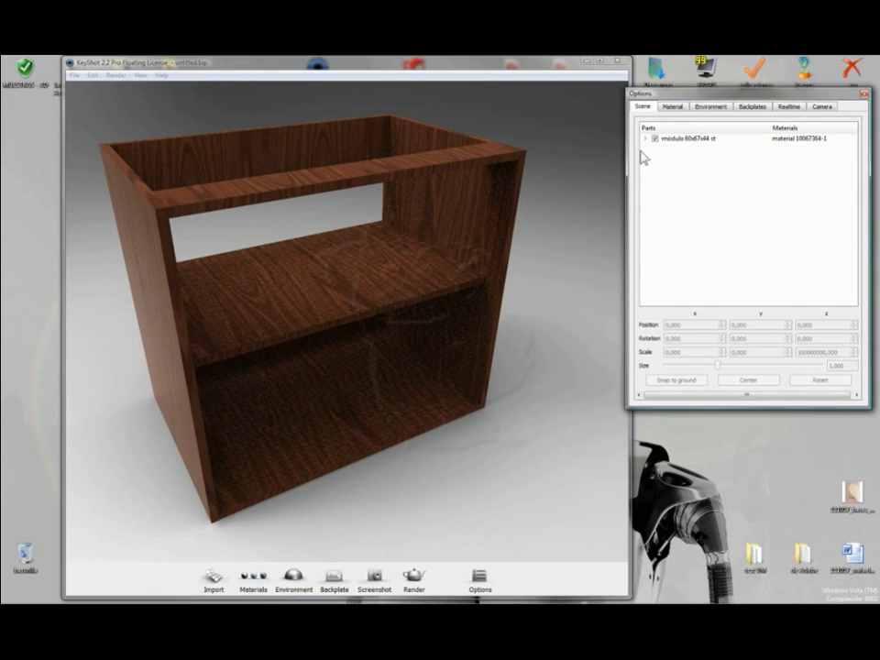
click(676, 142)
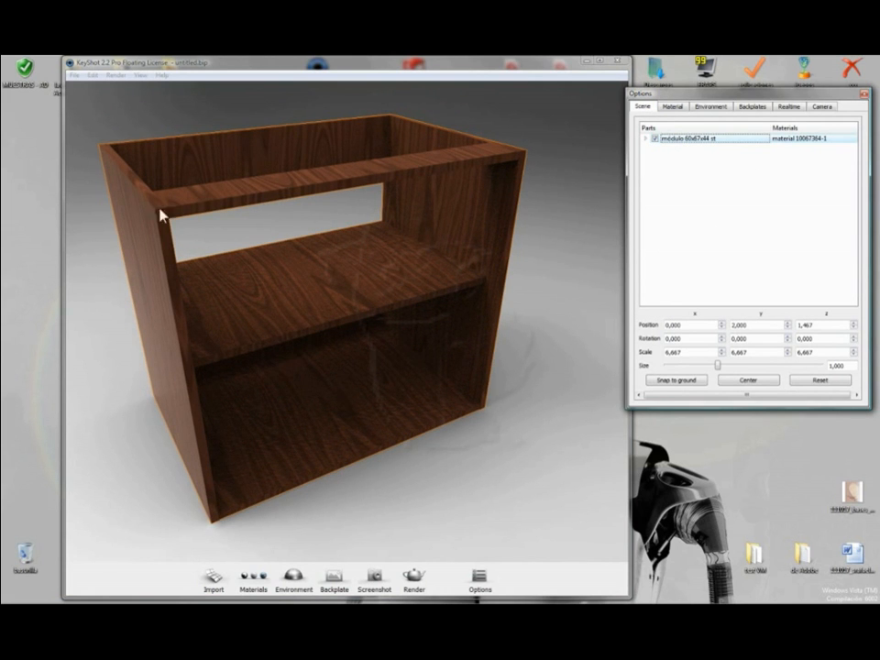
drag(281, 441, 348, 371)
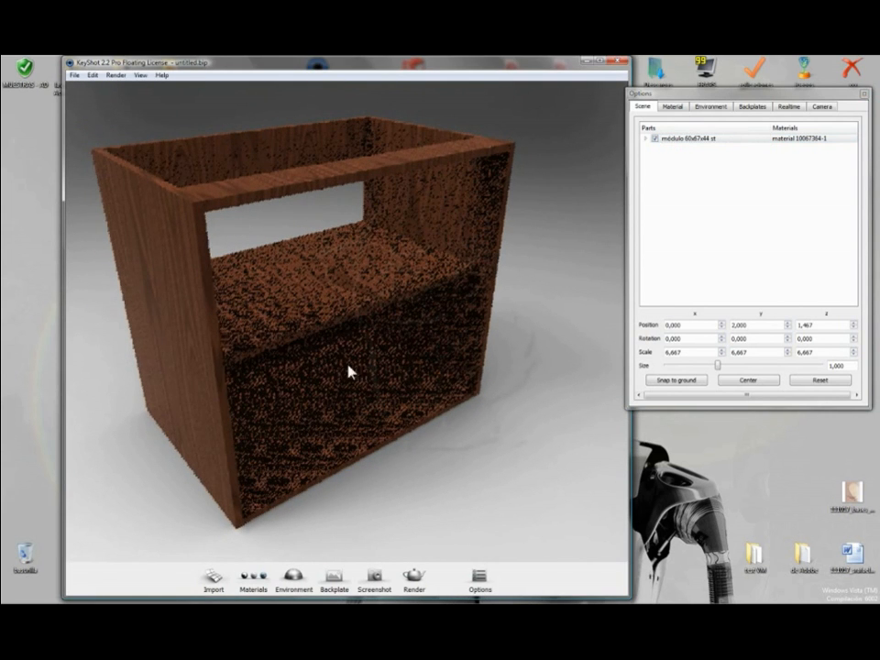
Expand the model's parts and select body 1 through body 6 in turn to identify each panel
click(645, 139)
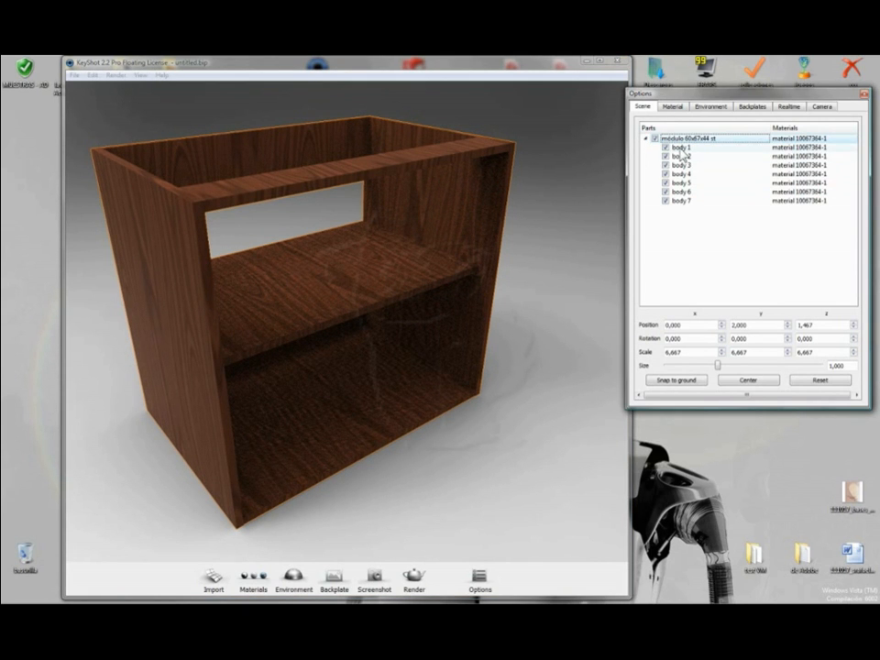
click(678, 147)
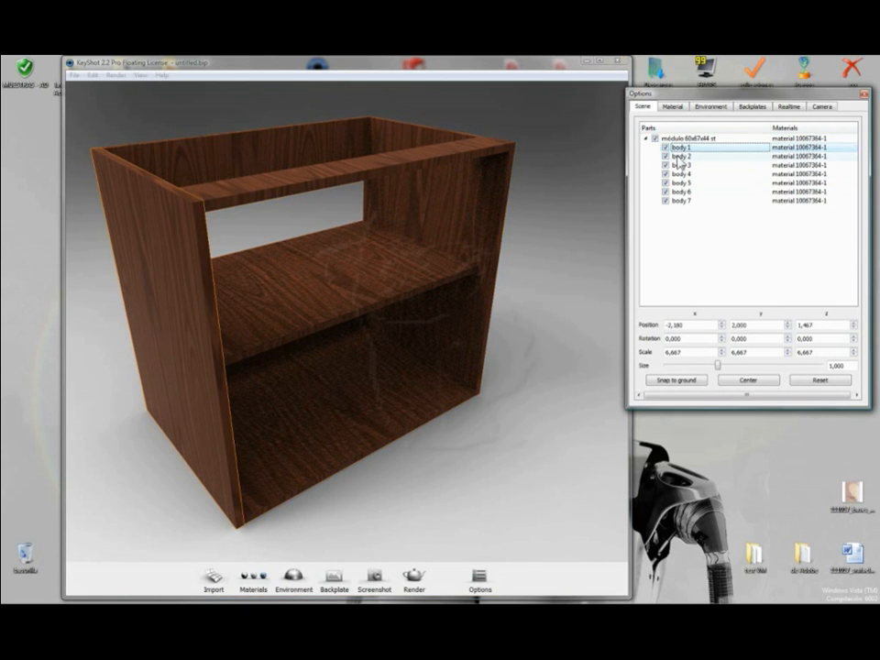
click(676, 156)
click(679, 165)
click(678, 173)
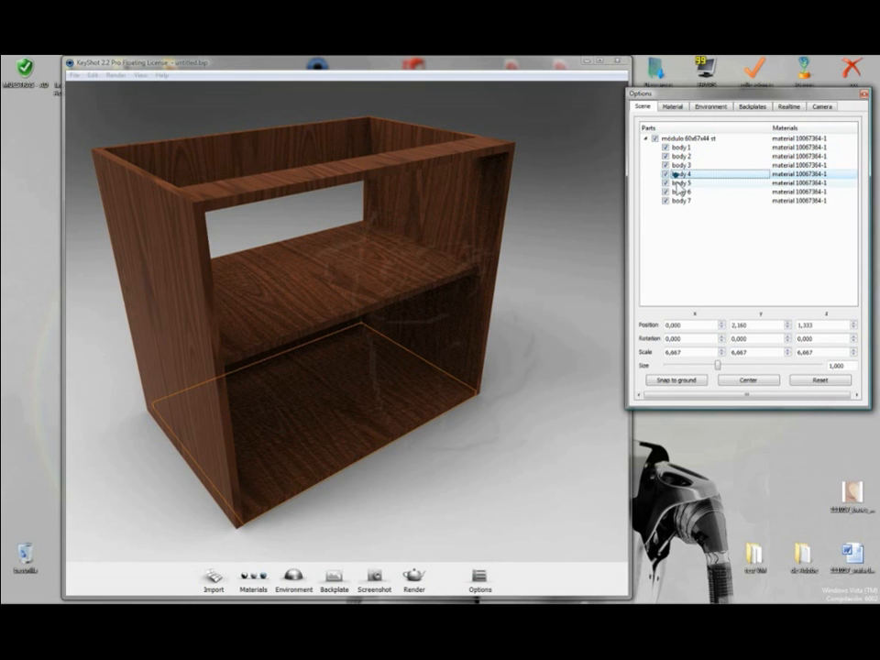
click(678, 183)
click(678, 191)
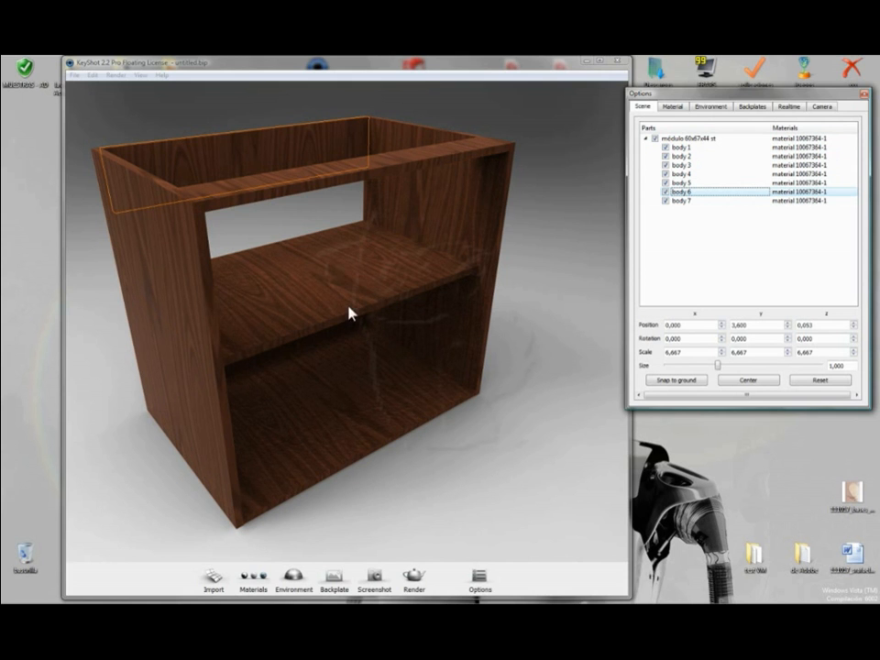
Recheck body 6, body 7 and the front top rail, body 5, by selecting them in turn
mouse_move(402, 342)
mouse_down()
mouse_move(384, 336)
mouse_move(396, 348)
mouse_up()
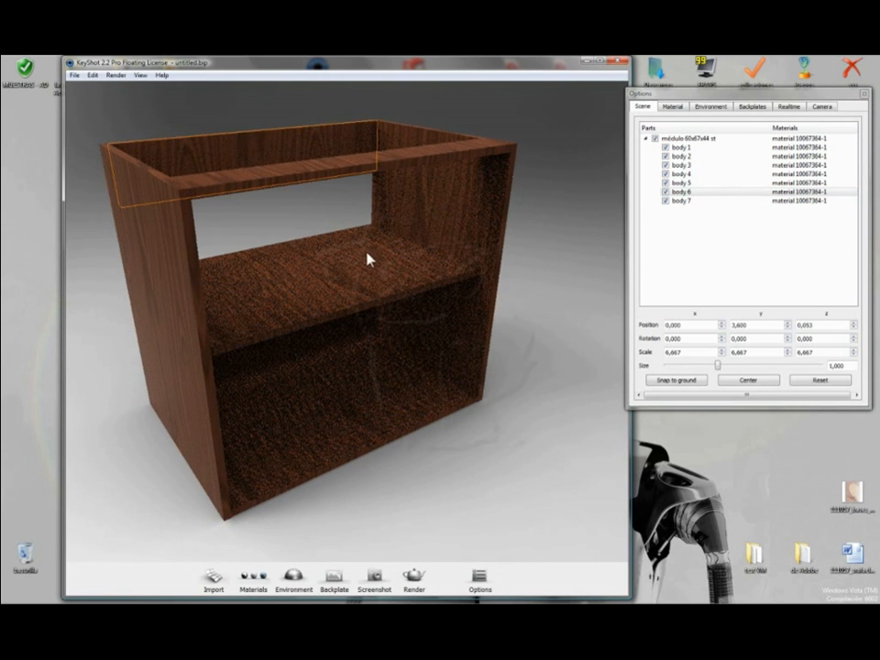
click(680, 183)
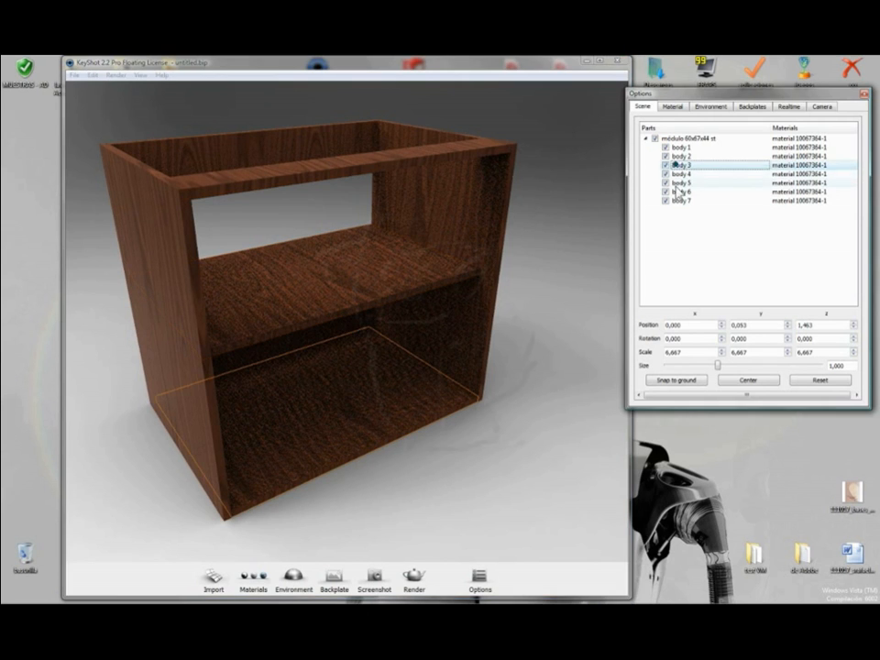
click(678, 191)
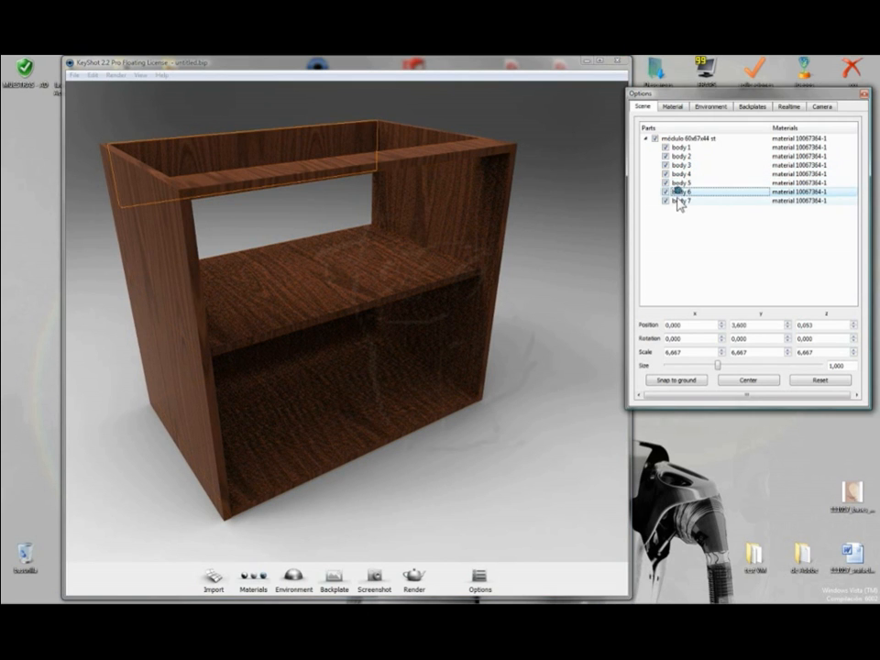
click(680, 201)
click(680, 183)
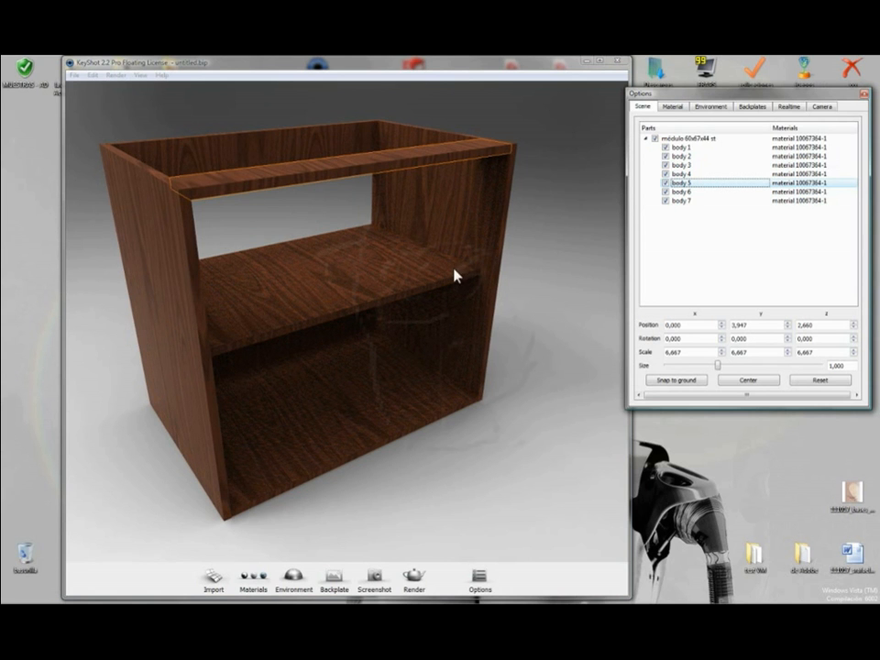
mouse_move(445, 312)
mouse_down()
mouse_move(378, 301)
mouse_move(441, 296)
mouse_up()
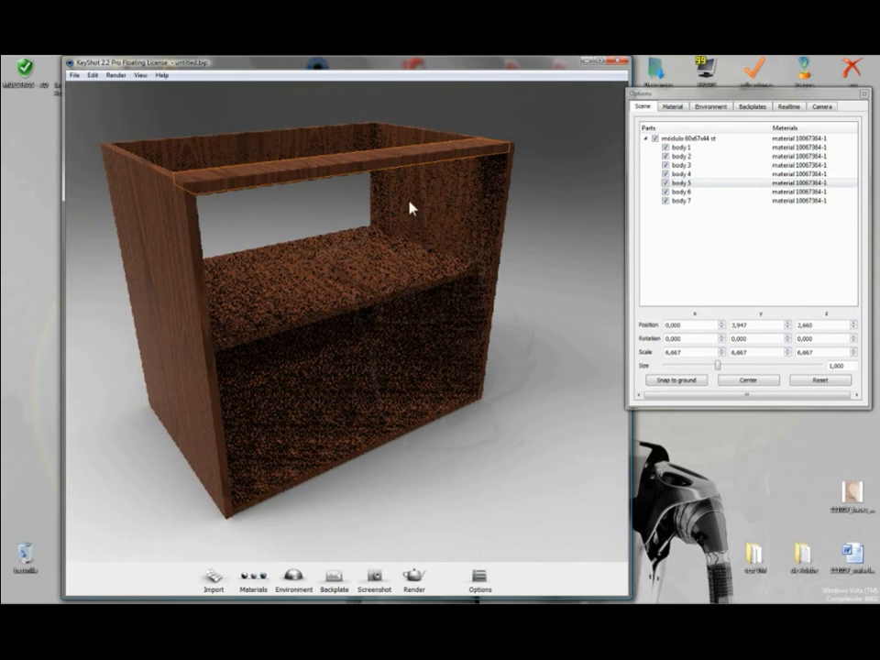
click(220, 194)
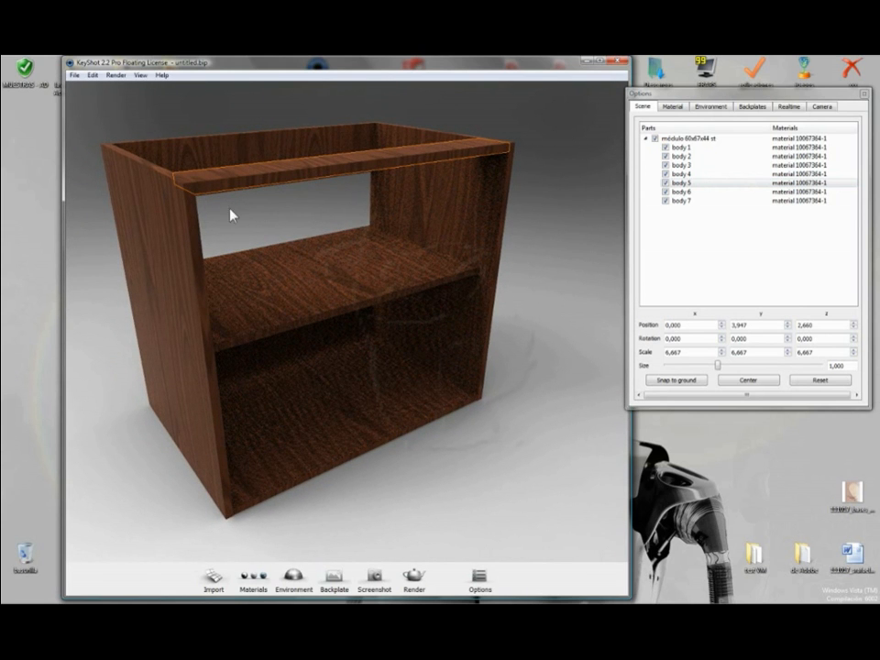
Deselect the highlighted part and inspect the cabinet's side panel and open front
click(573, 237)
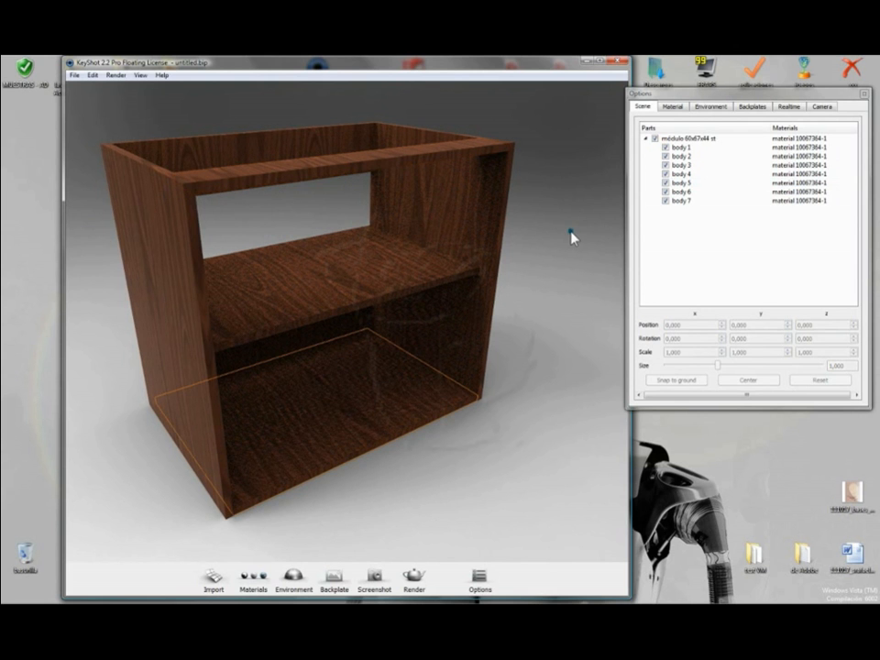
drag(500, 379, 263, 400)
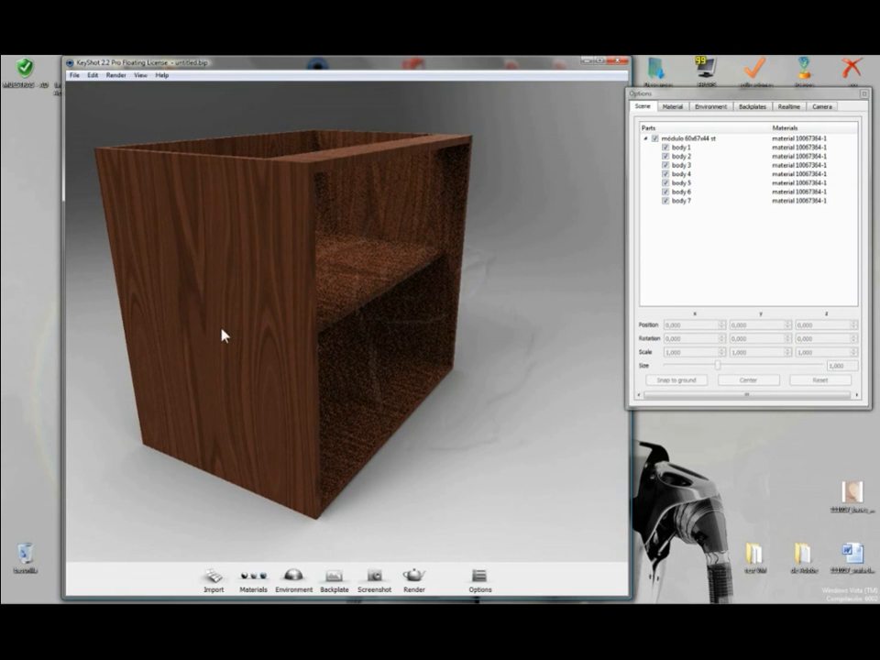
drag(224, 318, 151, 338)
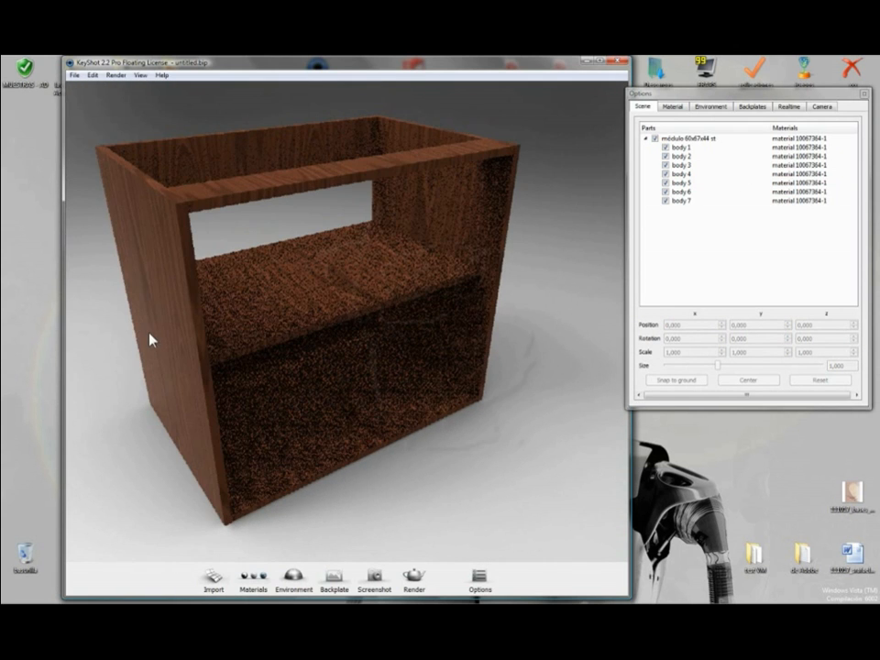
Inspect the wood grain on the cabinet's side panels, shelf and front from several angles, selecting body 2 and body 1
drag(393, 324, 298, 358)
drag(381, 251, 428, 360)
click(291, 359)
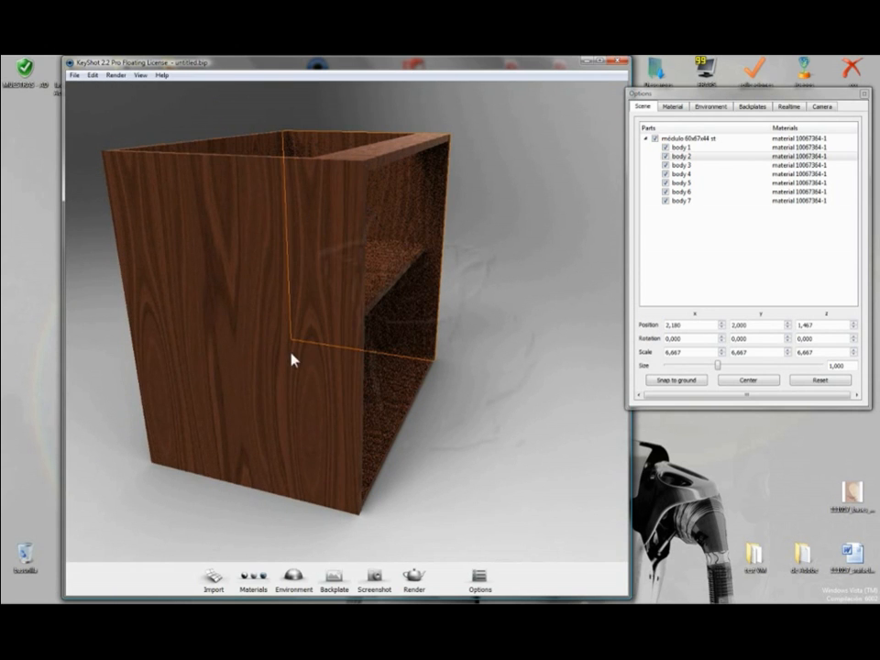
drag(301, 369, 250, 370)
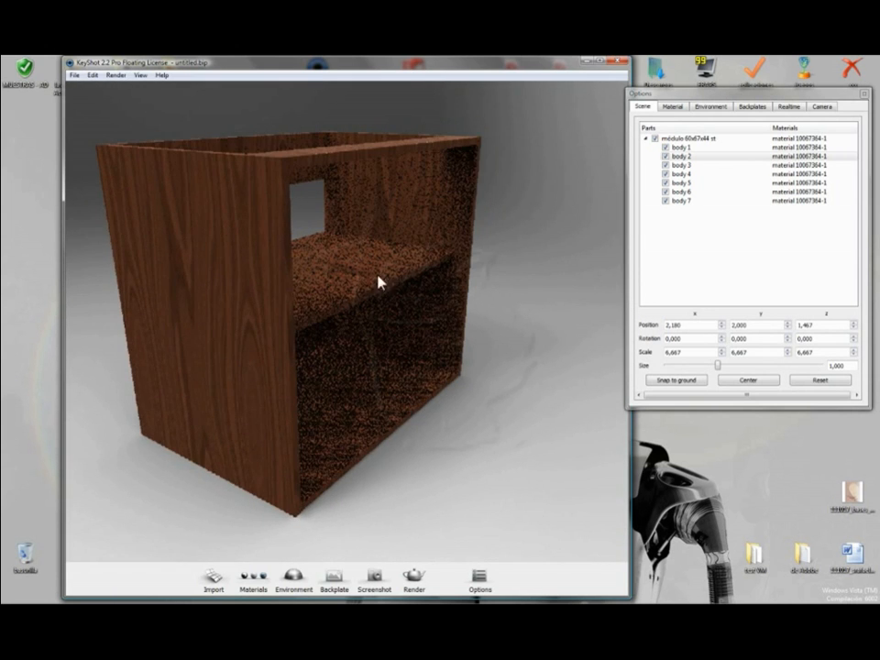
click(393, 246)
drag(393, 247, 196, 294)
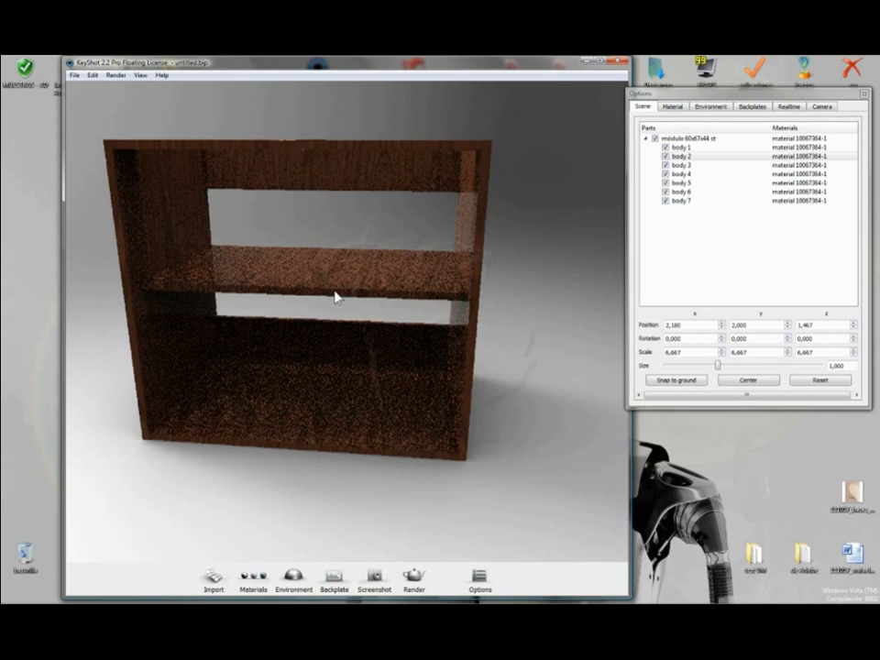
drag(373, 299, 342, 308)
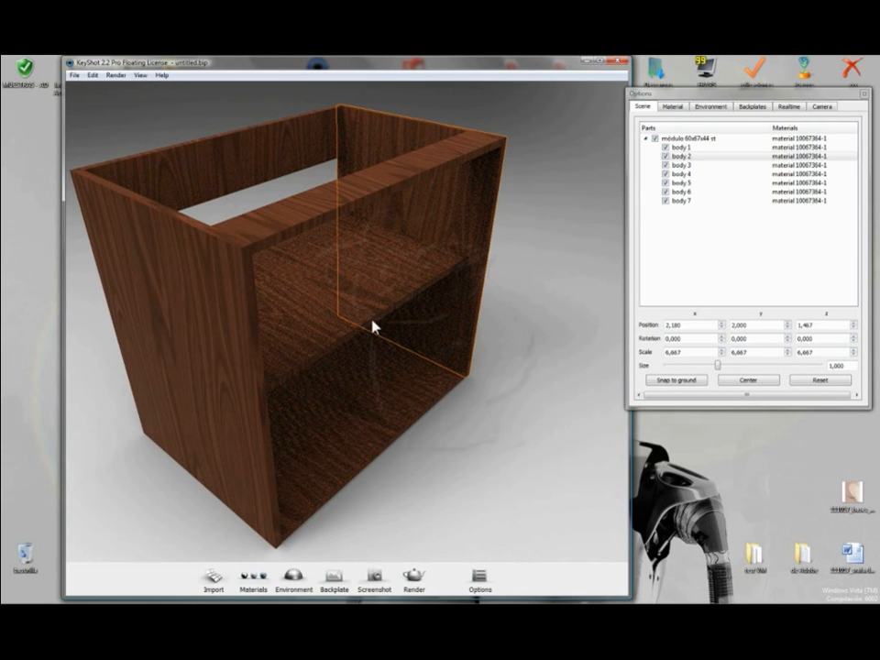
click(216, 359)
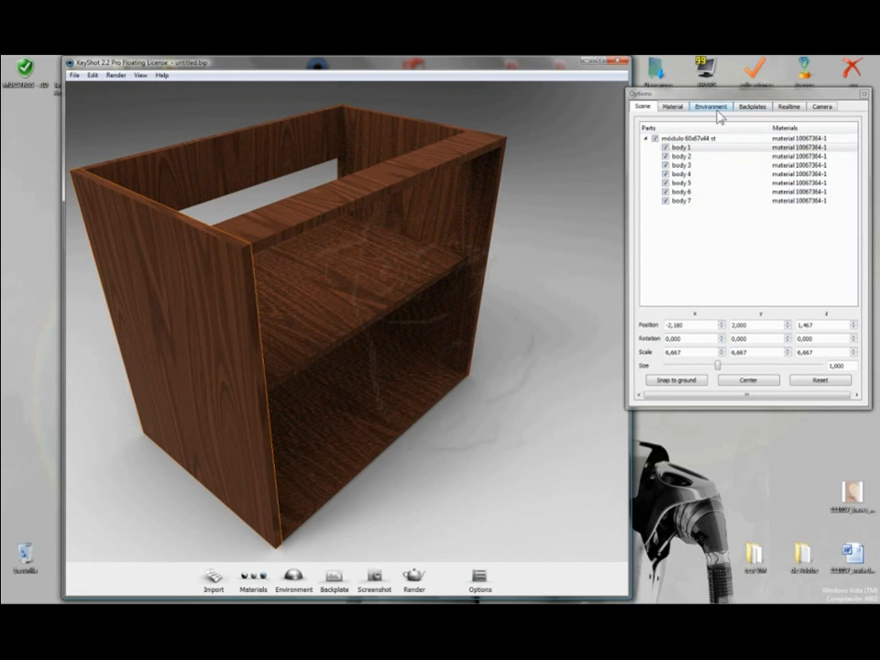
Try a texture angle of 0 on the cabinet's shared wood material and return it to 90
click(674, 108)
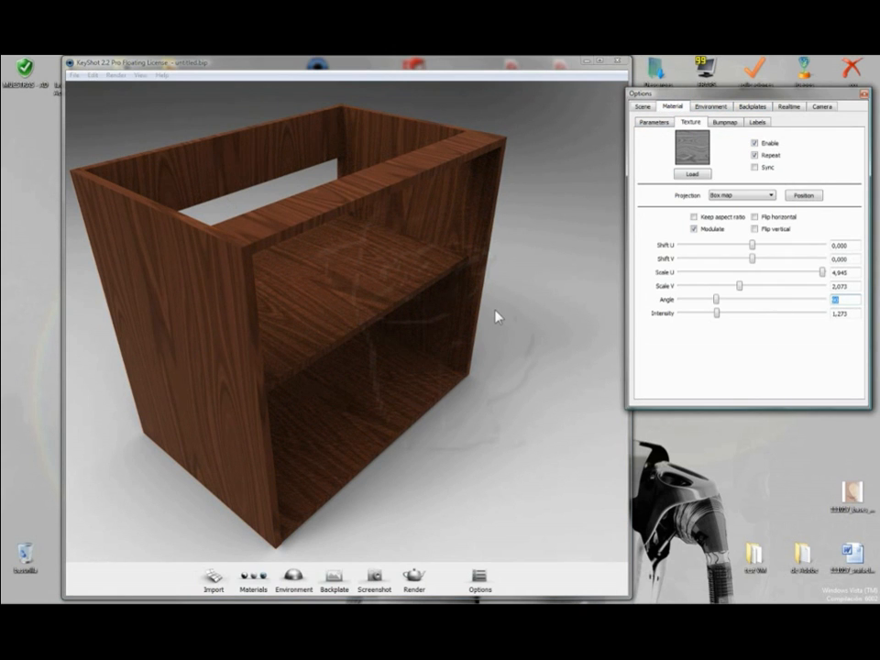
text(0)
key(Return)
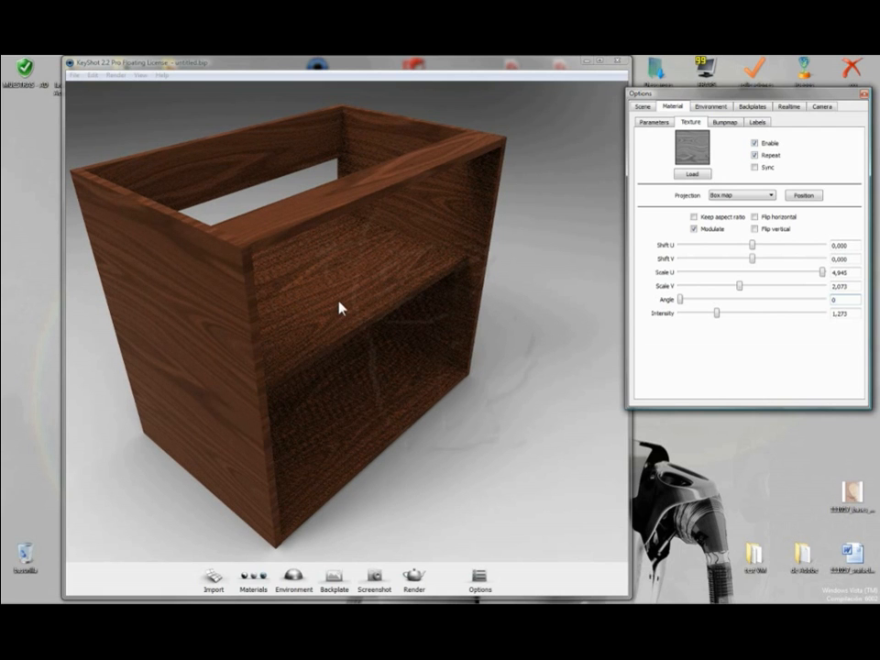
drag(845, 301, 780, 301)
text(90)
key(Return)
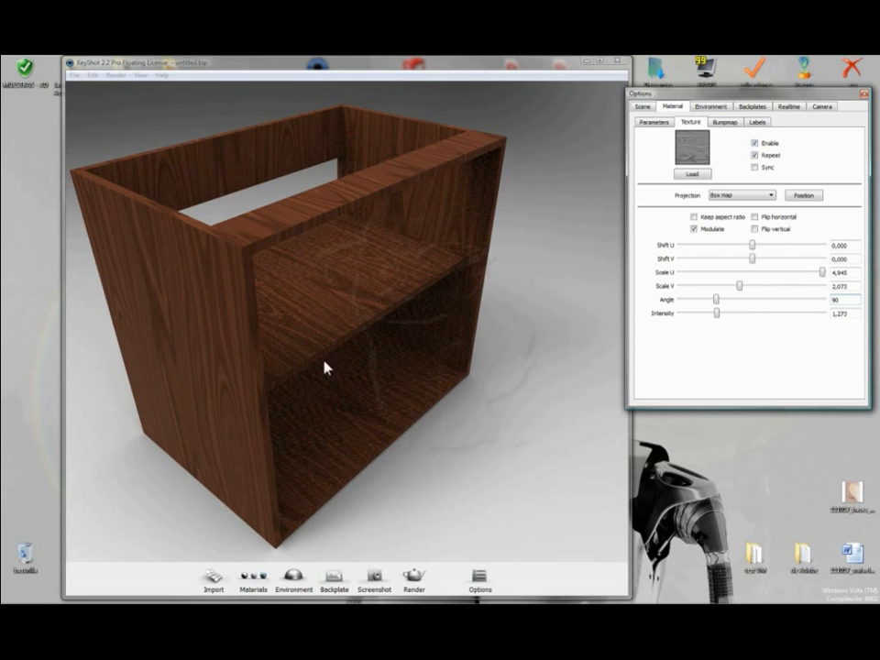
Select the whole módulo 60x67x44 st model in the scene's parts and review the commands available for it
click(643, 108)
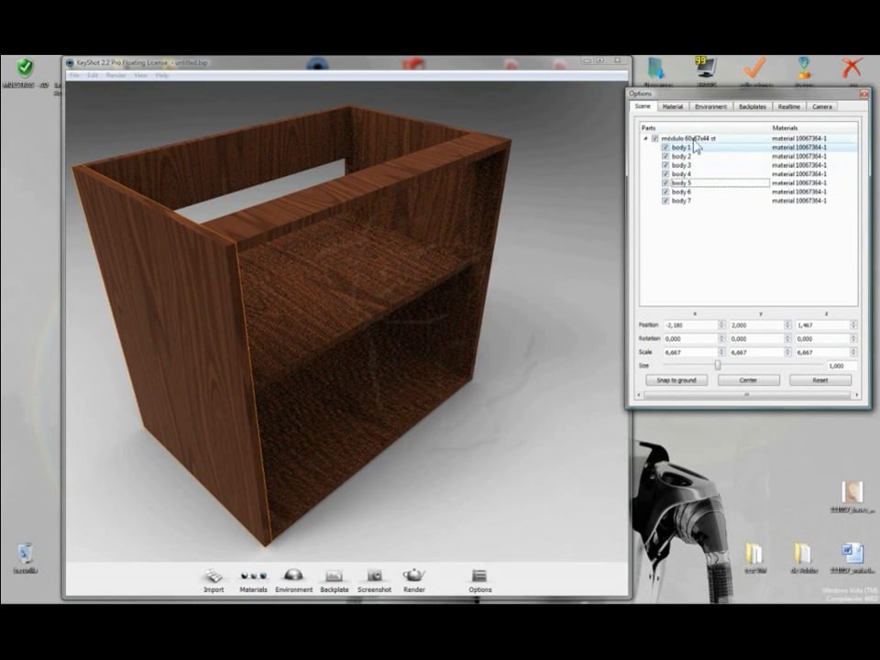
click(665, 138)
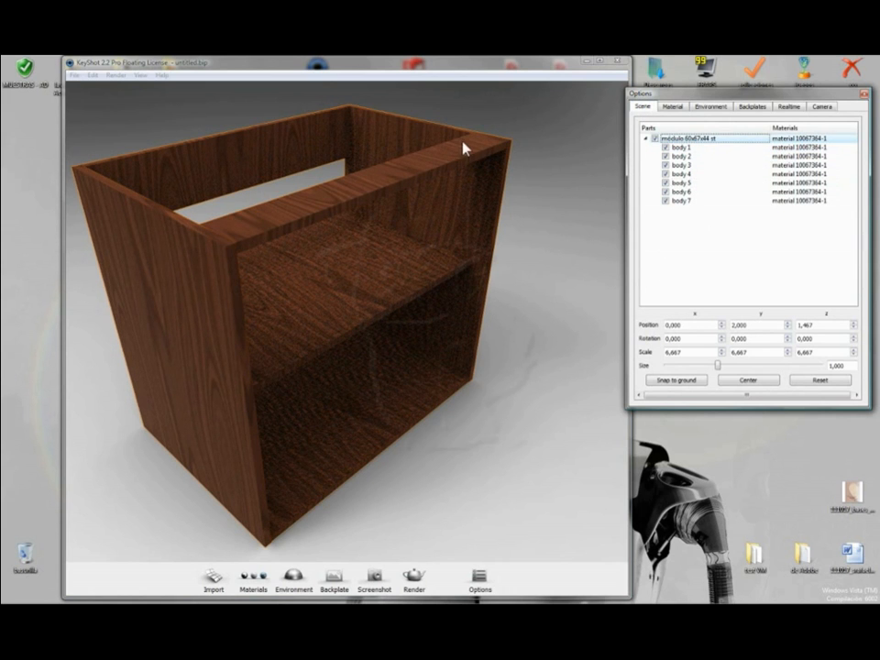
right_click(679, 139)
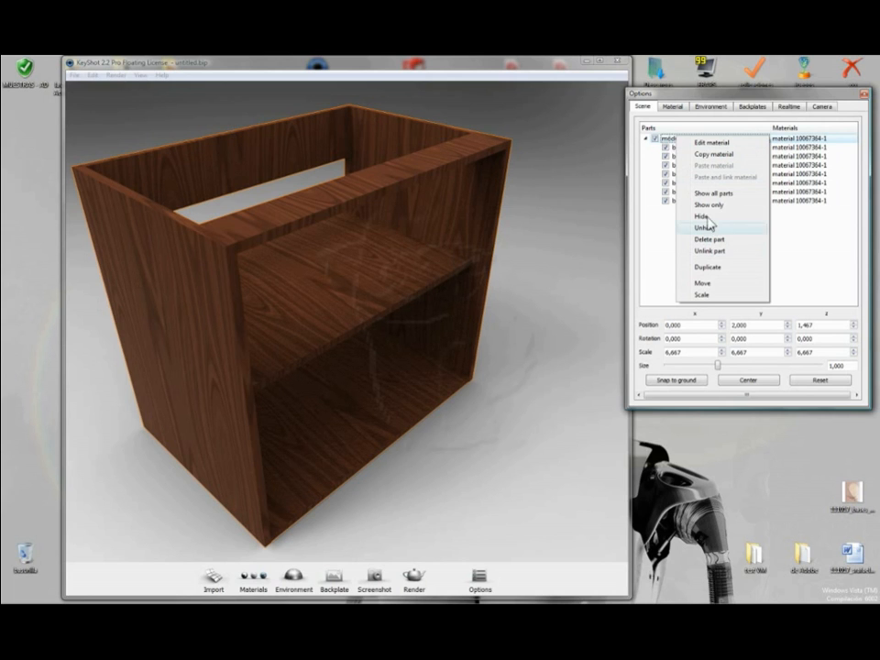
click(656, 259)
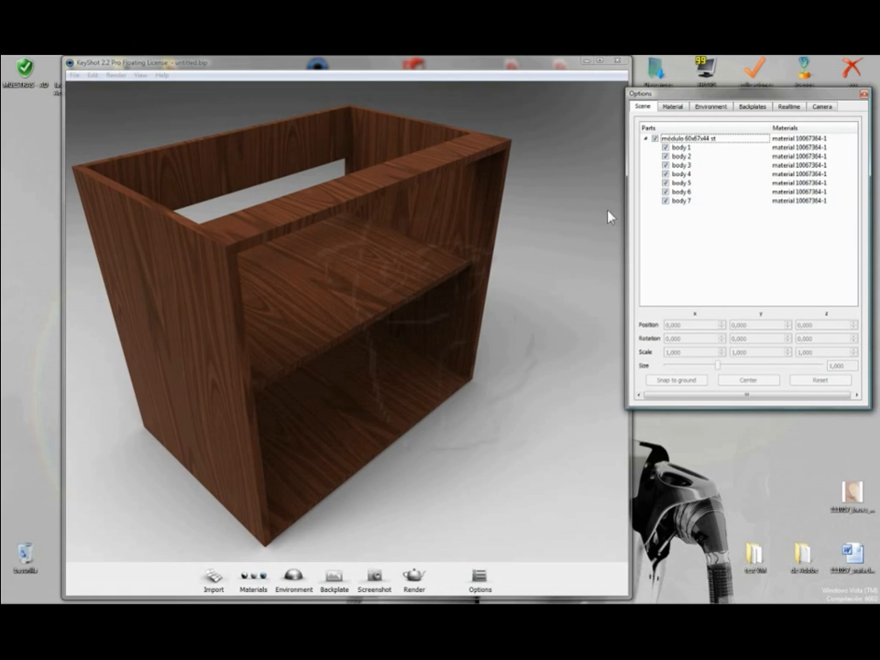
Identify the back rail, middle shelf and both side panels by selecting bodies 6, 4, 2 and 1
click(681, 191)
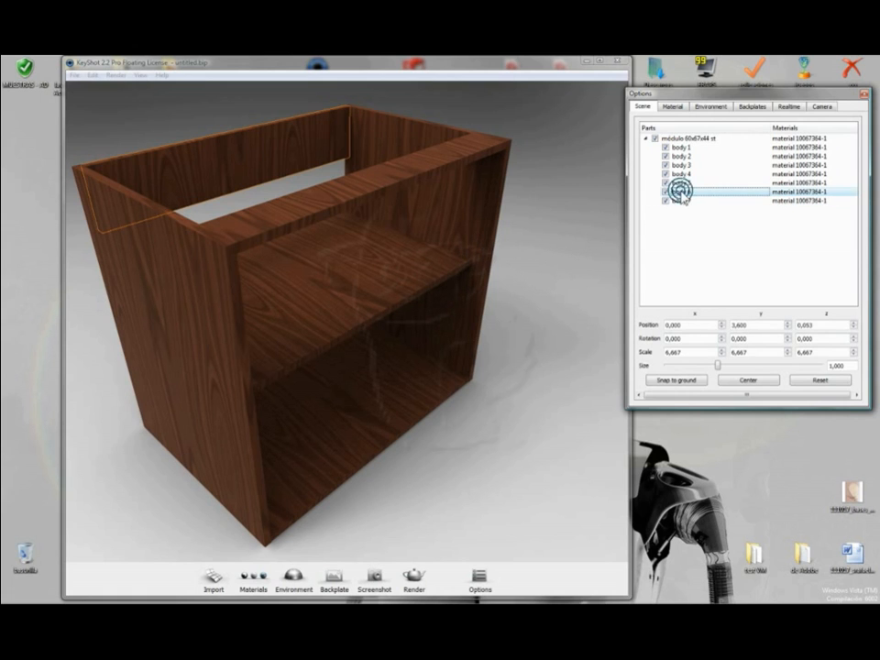
click(546, 306)
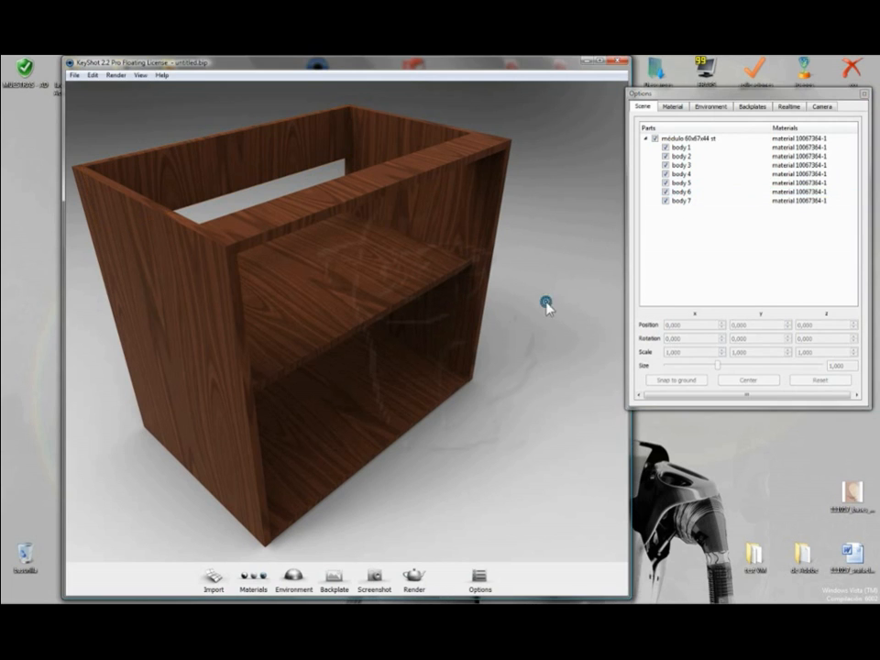
click(282, 156)
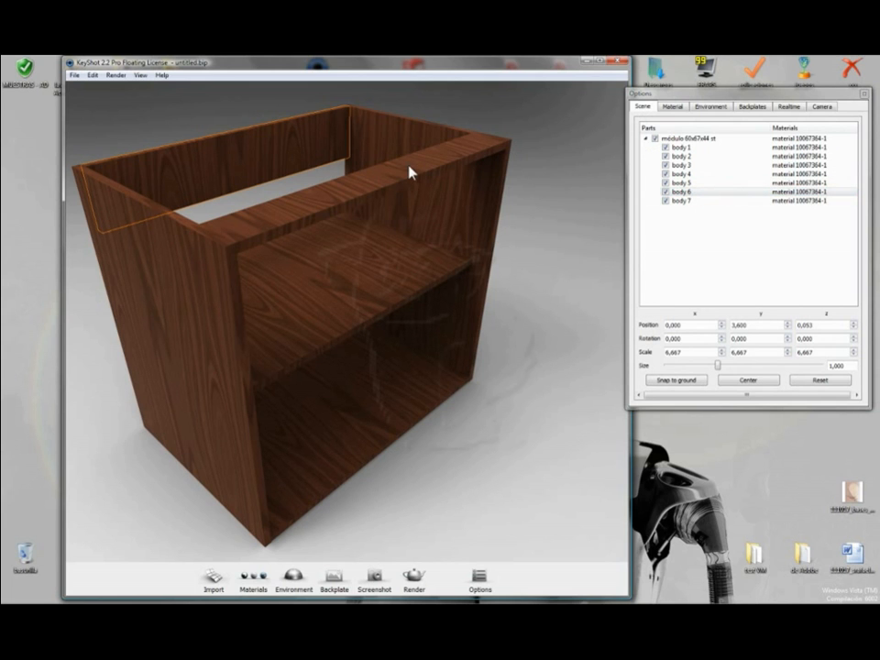
click(403, 263)
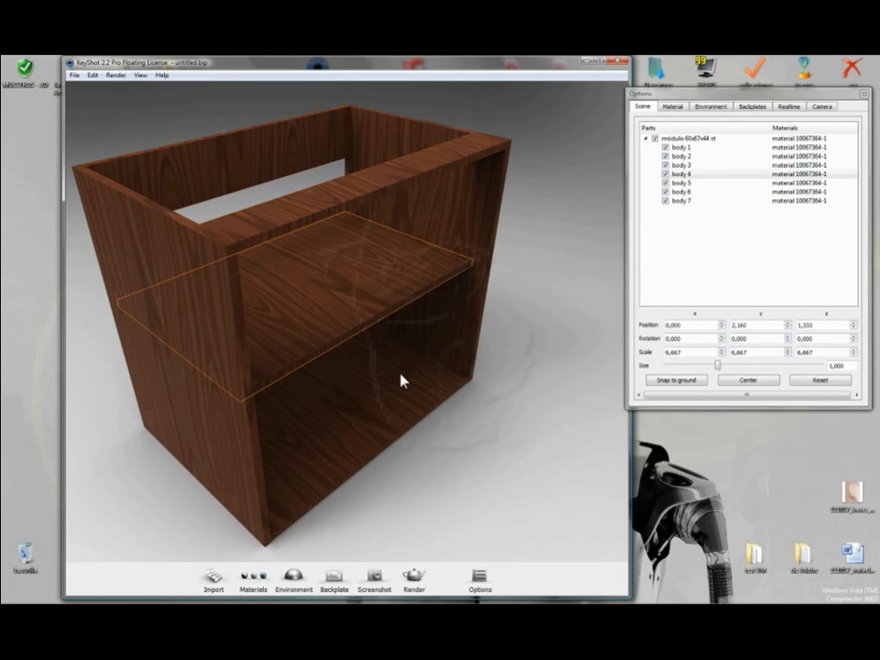
click(460, 211)
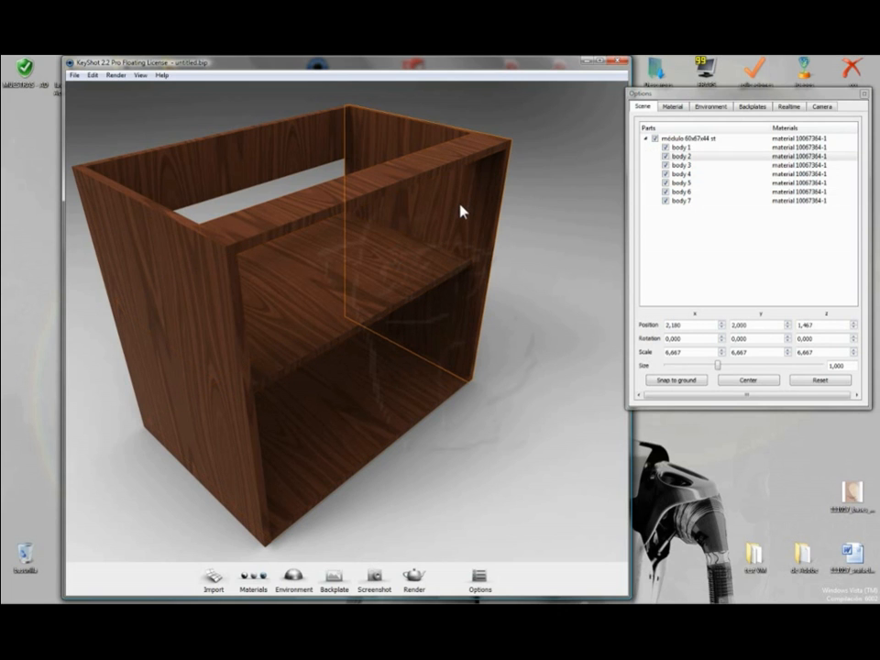
click(195, 346)
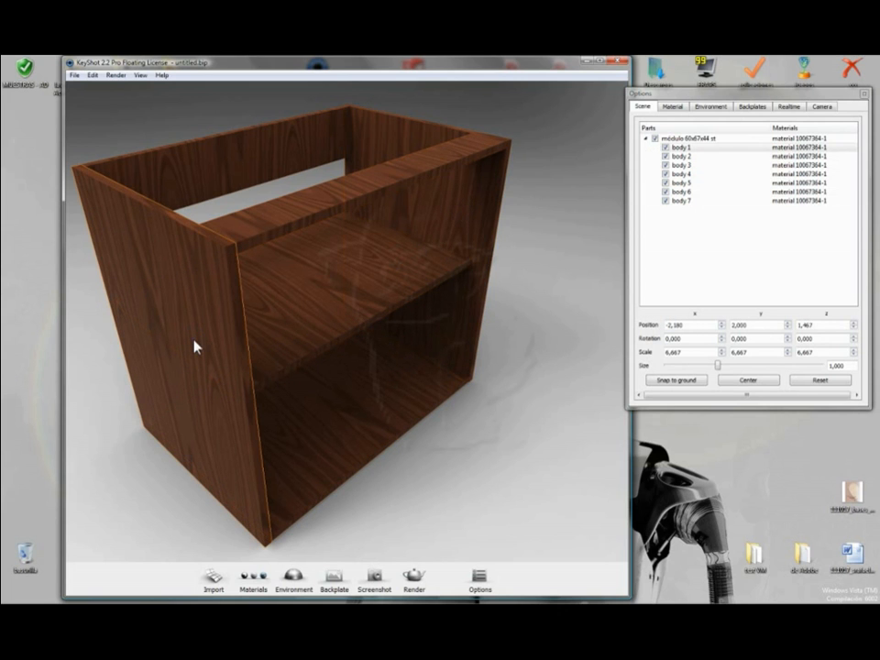
click(458, 222)
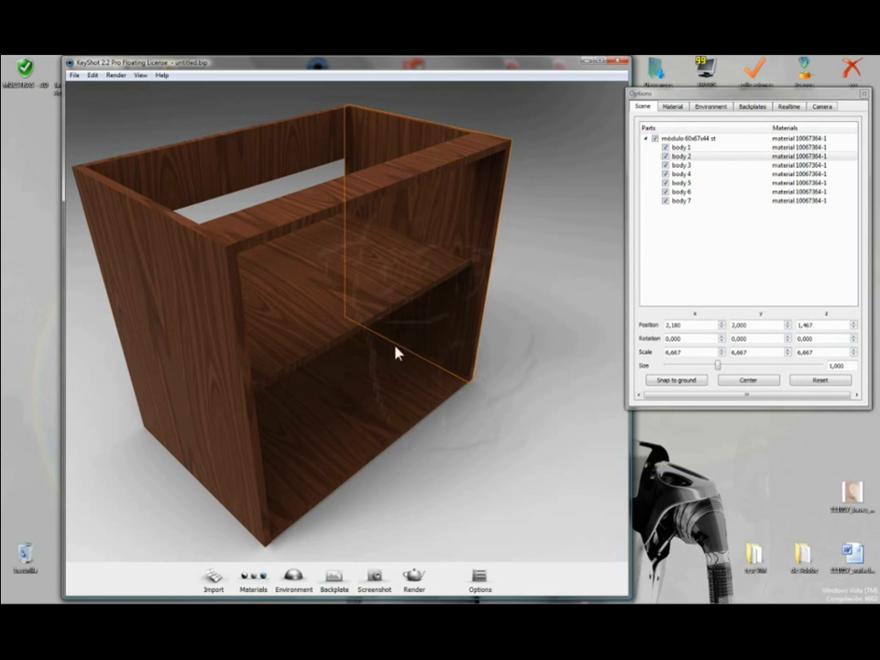
Review the part and material commands available for body 2, body 6 and the front top rail, body 5
right_click(457, 211)
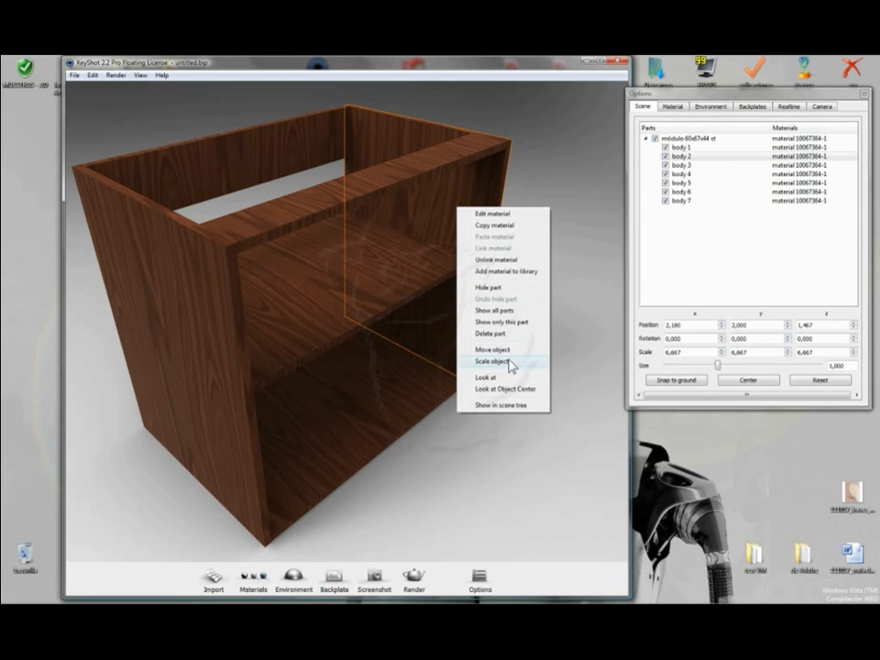
click(532, 191)
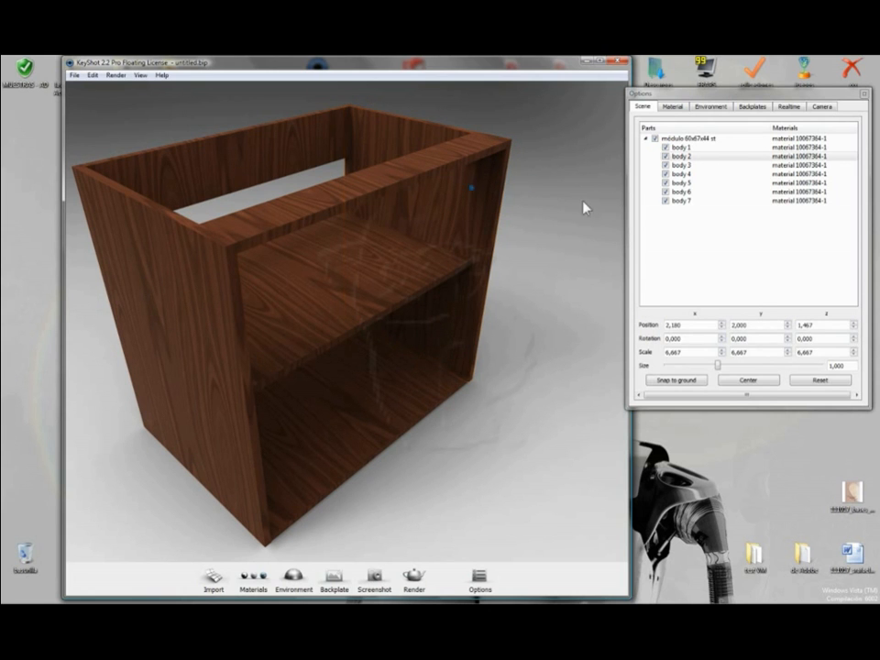
click(686, 192)
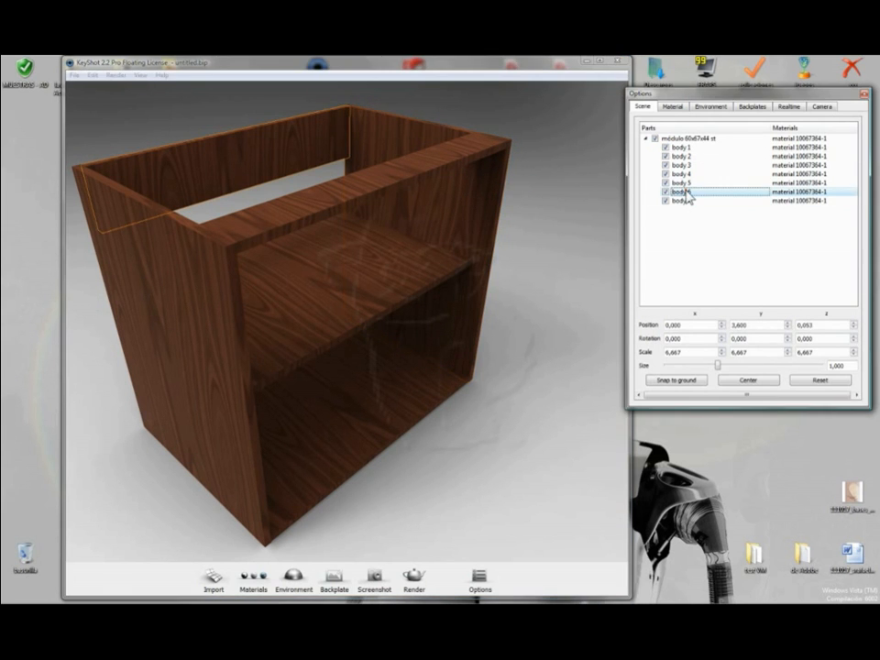
right_click(686, 194)
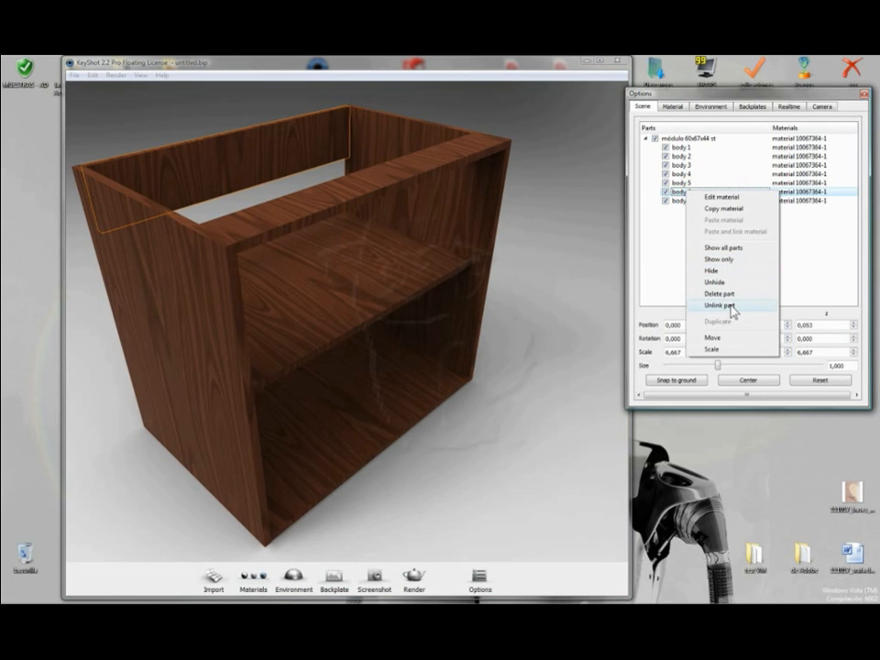
click(549, 231)
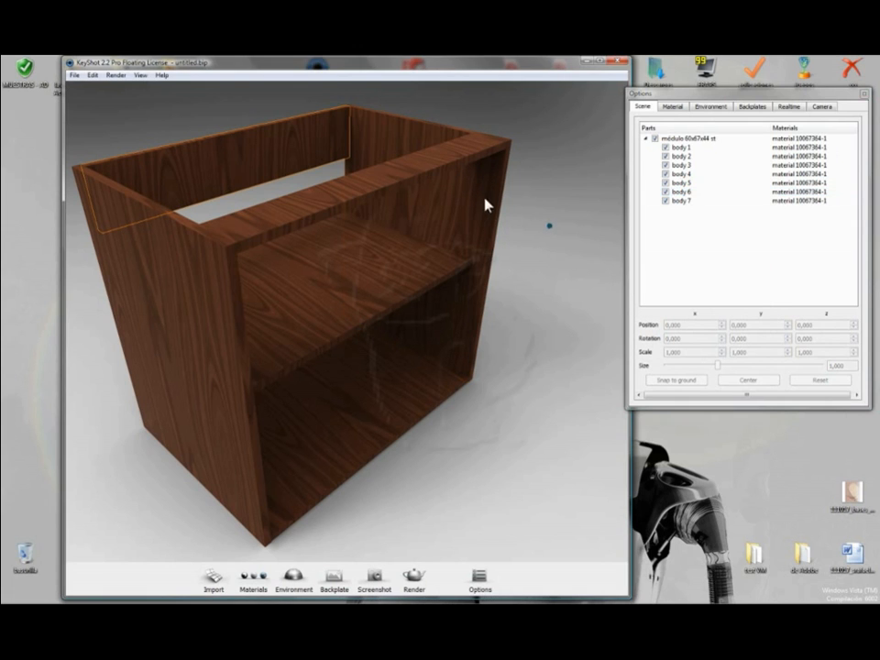
right_click(390, 179)
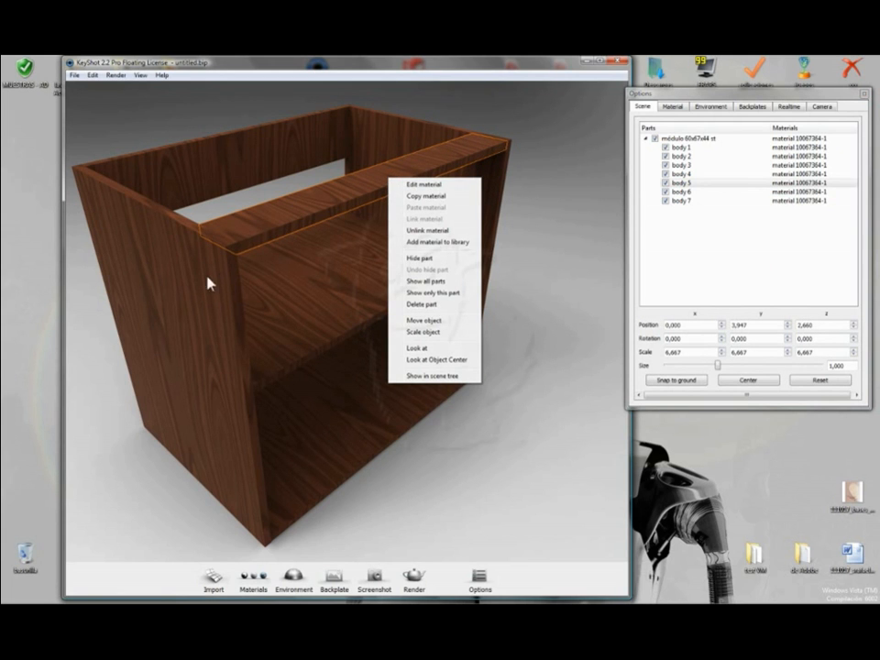
click(553, 216)
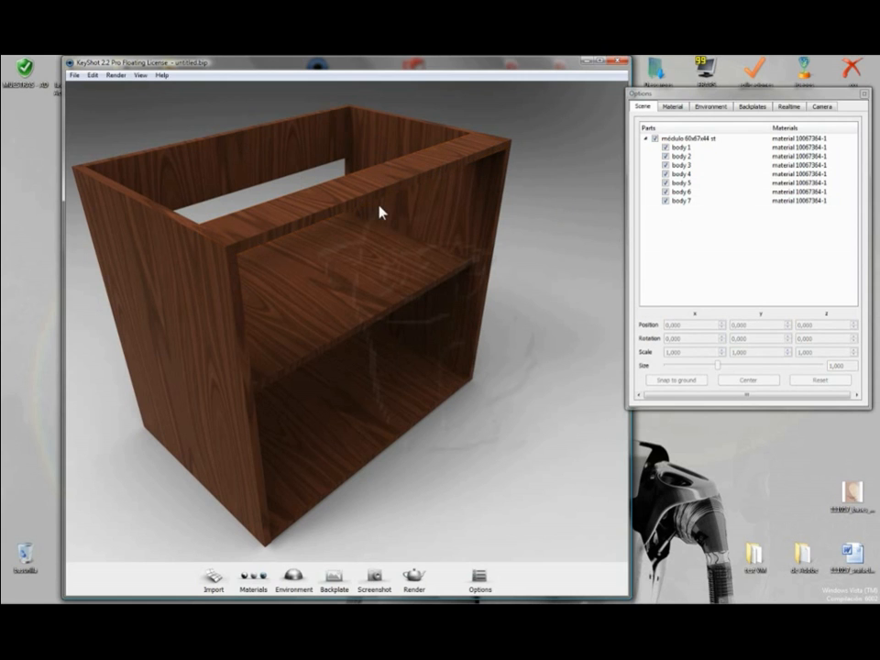
Unlink the whole módulo 60x67x44 st model so each body gets its own separate material
click(687, 138)
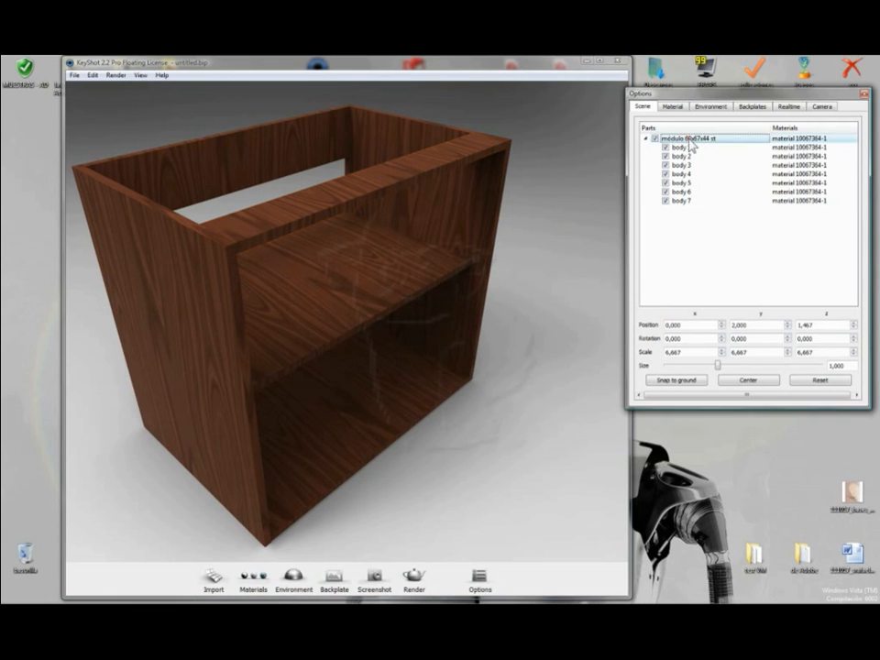
right_click(689, 139)
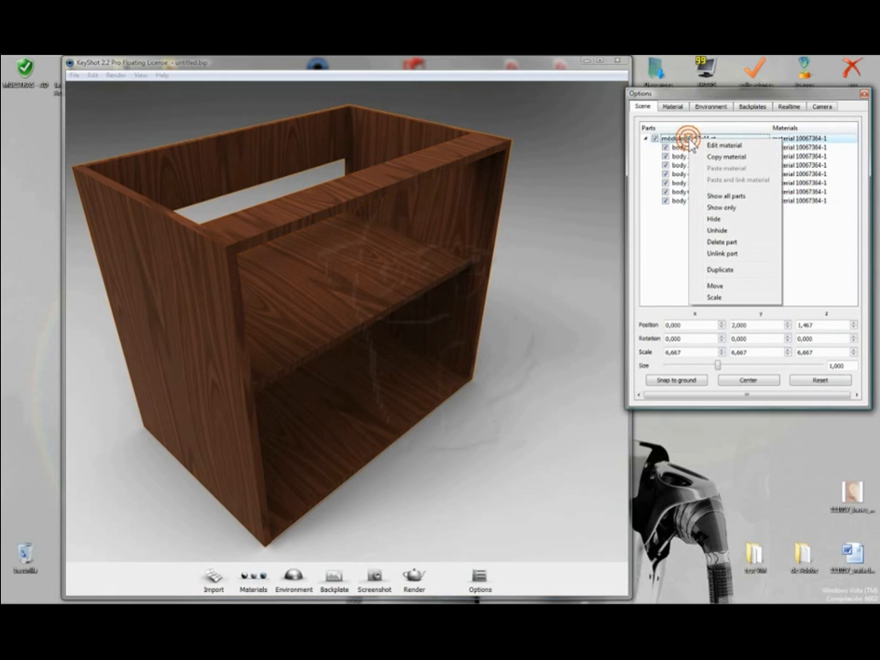
click(720, 254)
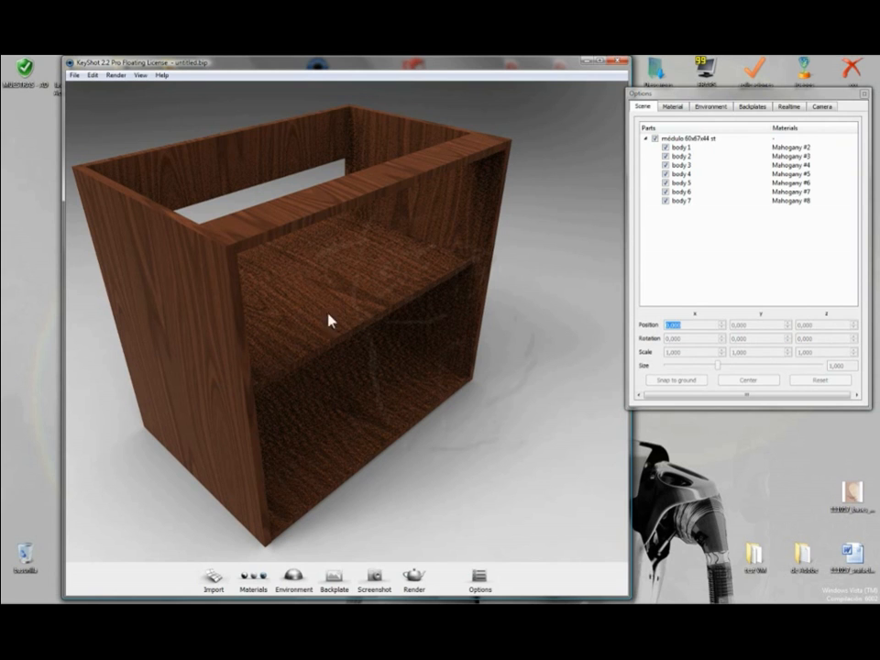
Select the middle shelf, body 4, and open its own material to examine the texture settings and parameters
click(354, 316)
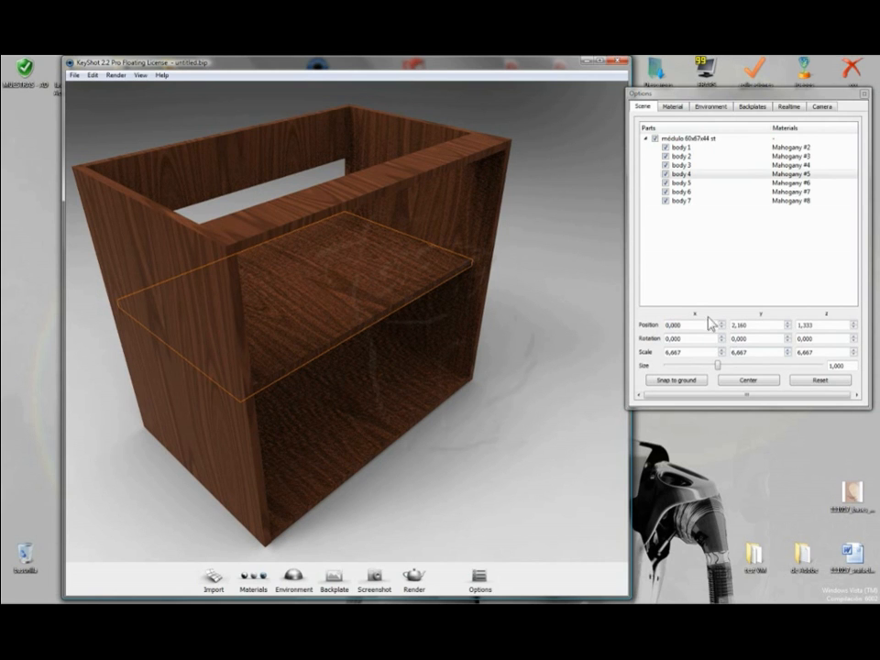
click(673, 107)
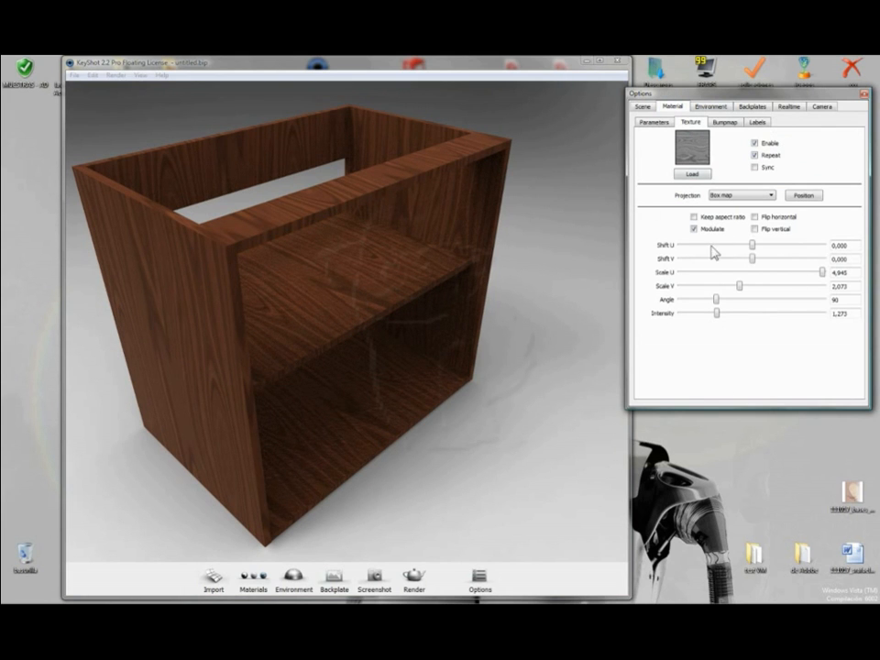
click(385, 274)
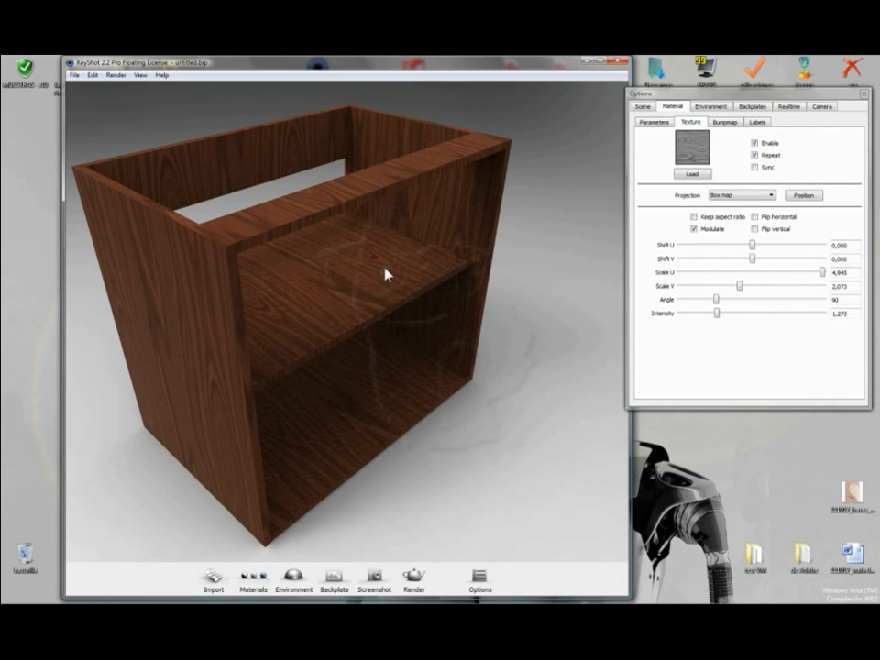
click(691, 122)
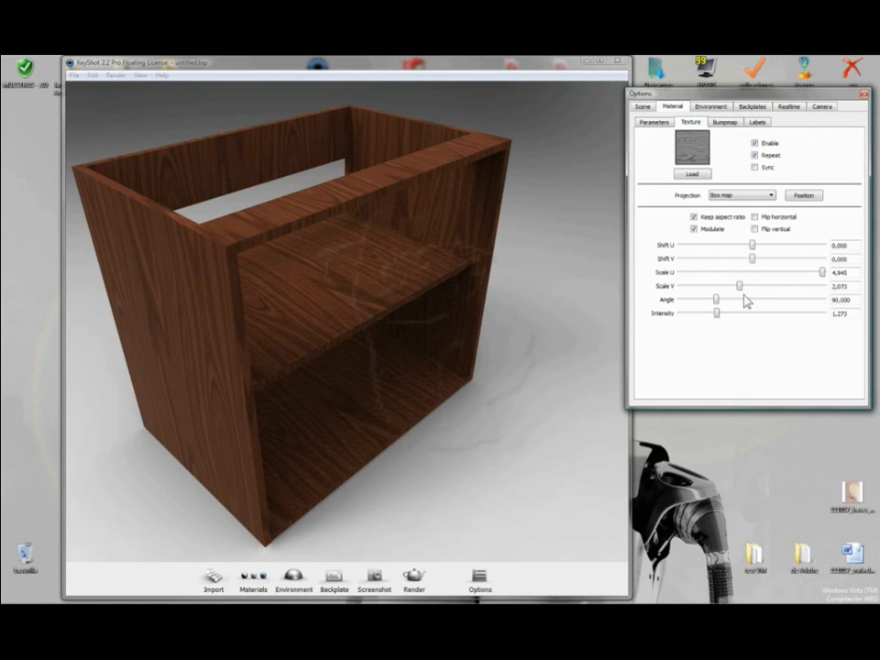
click(654, 123)
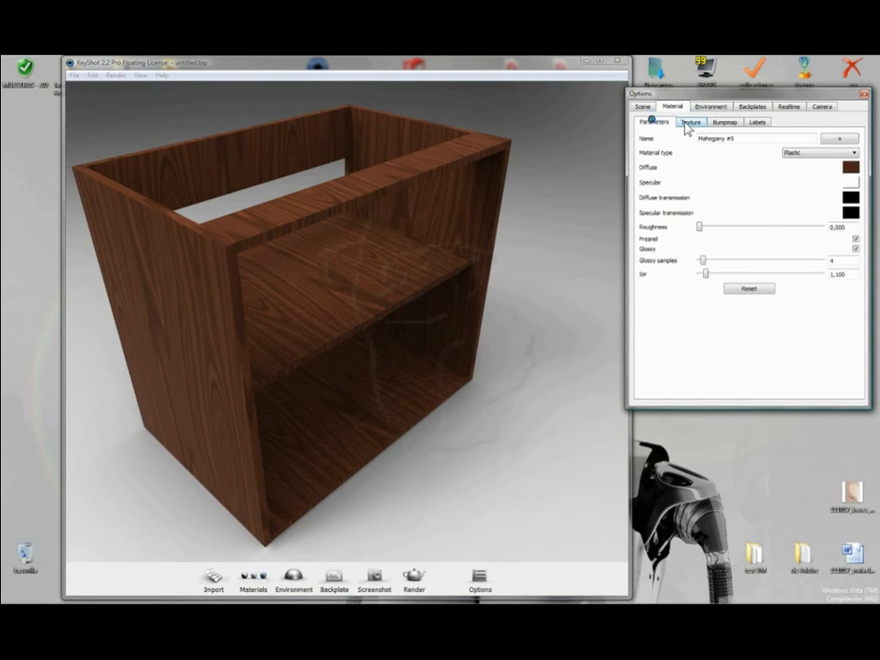
click(691, 122)
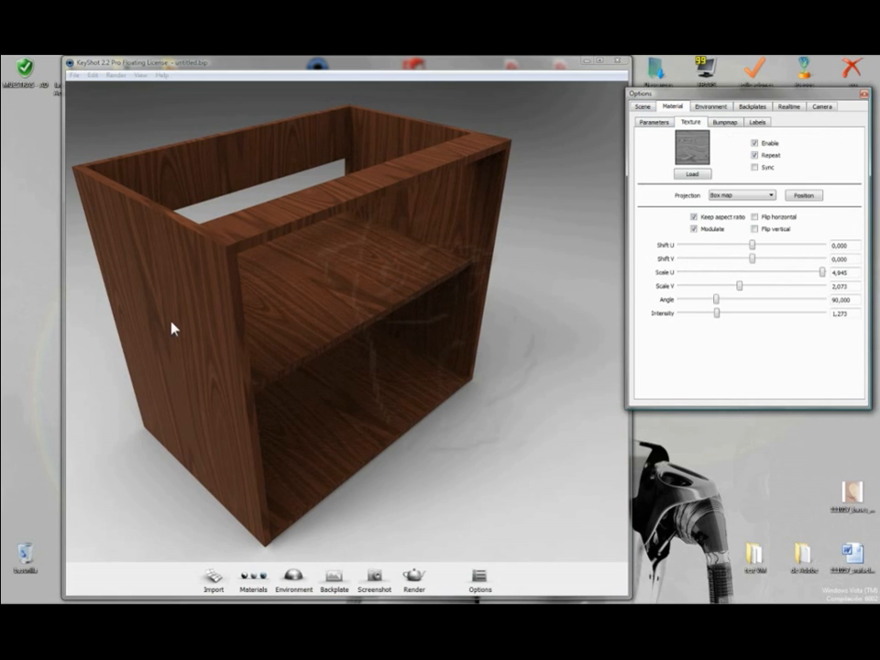
Rotate the wood texture on the middle shelf, body 4, by setting its texture angle to 0
click(389, 289)
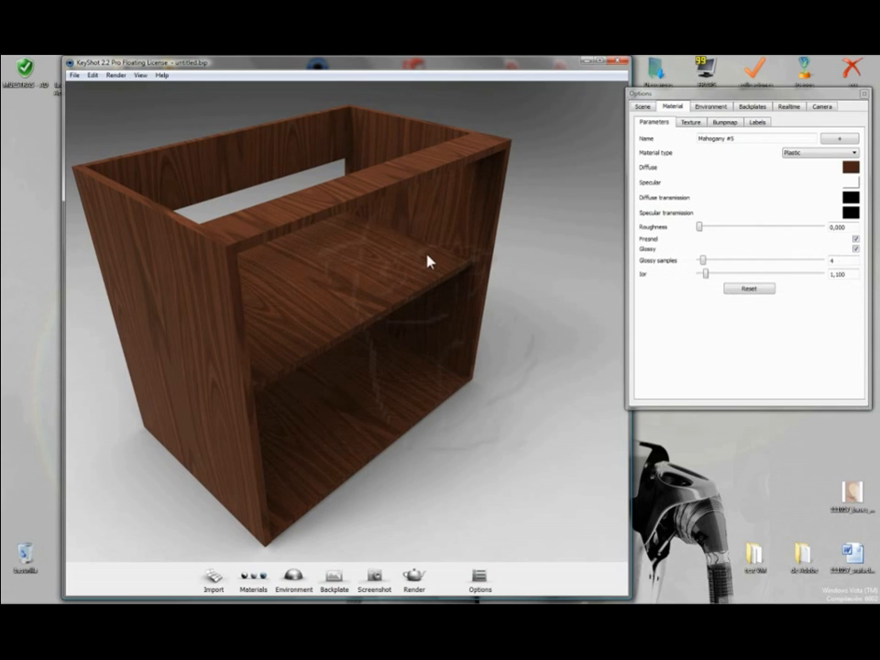
click(692, 123)
double_click(851, 300)
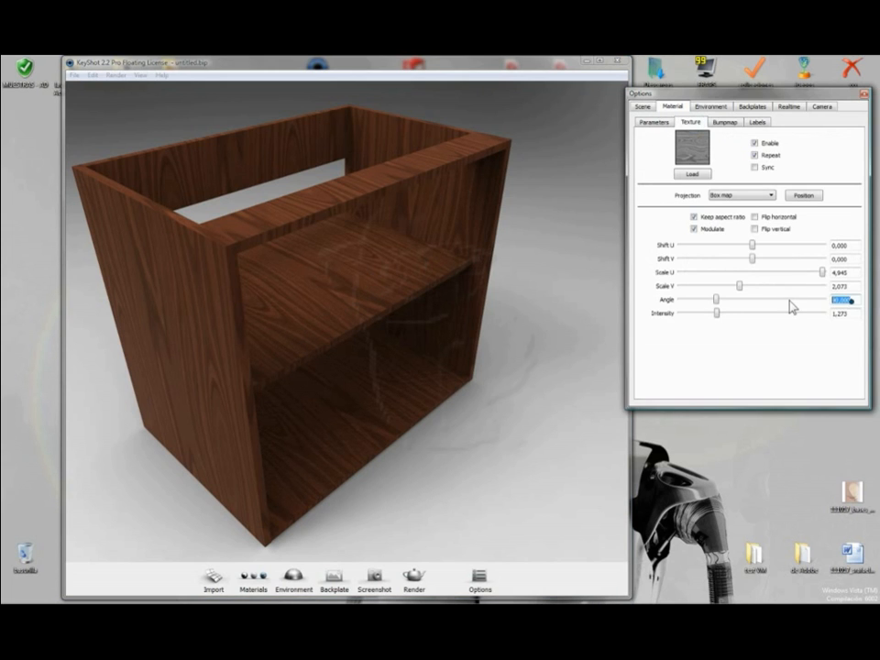
text(0)
key(Return)
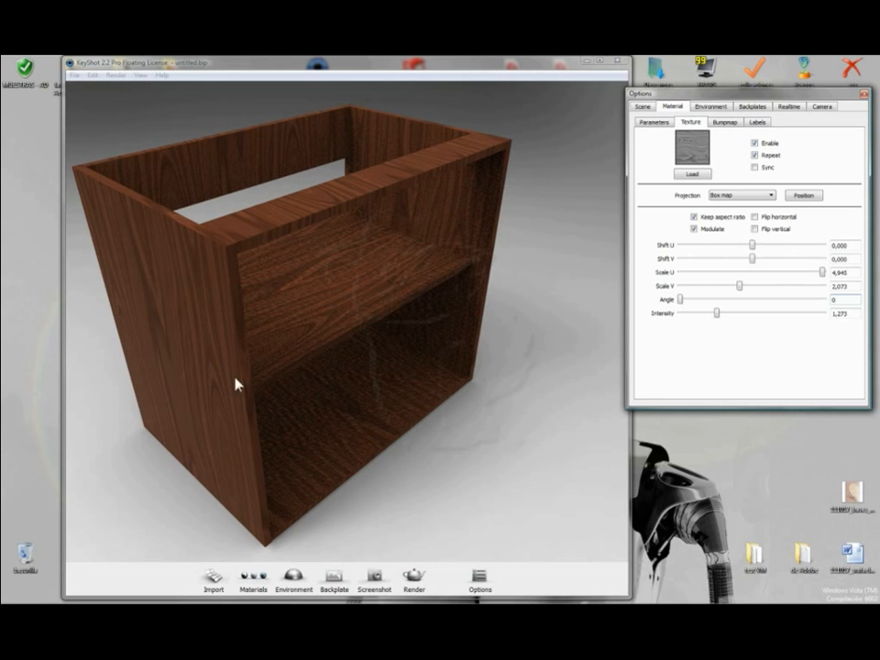
Switch the camera to the top view and examine the middle shelf's grain from above at closer range
drag(203, 363, 379, 483)
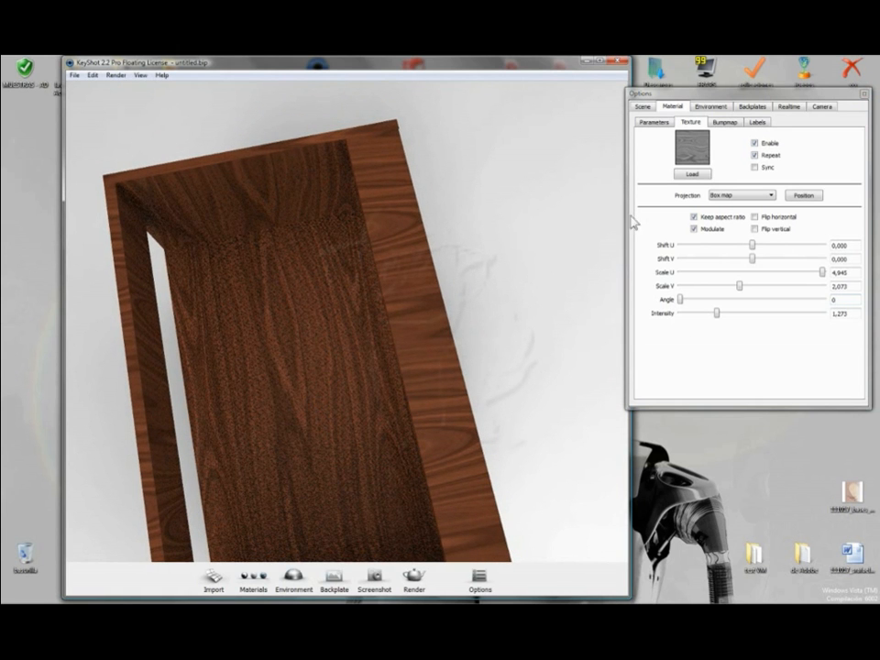
click(828, 107)
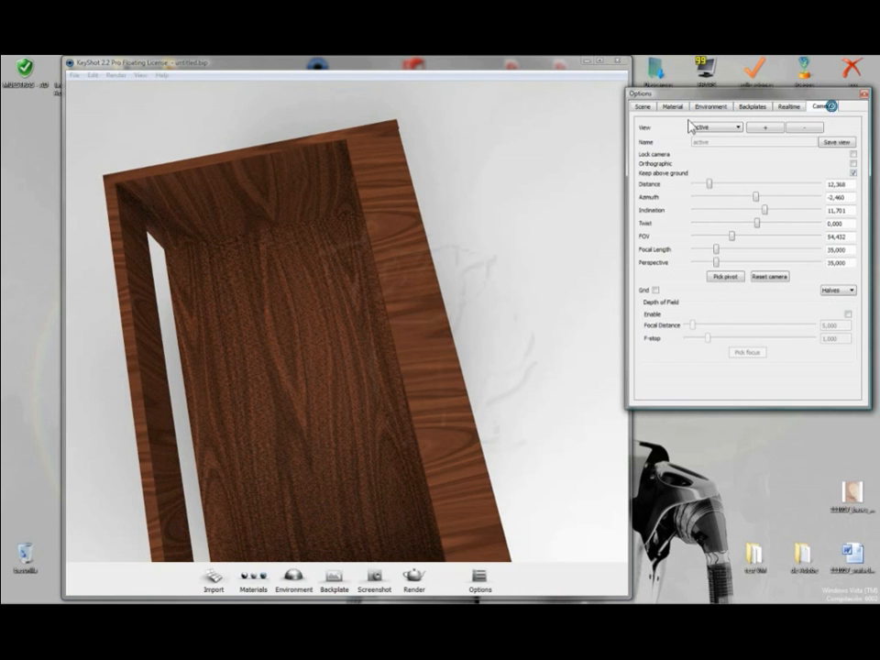
click(733, 128)
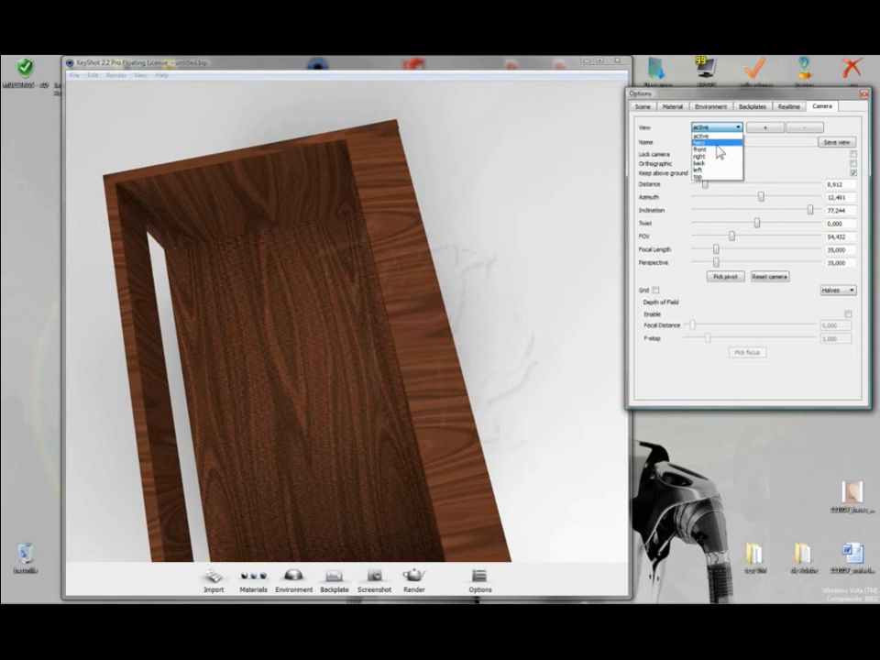
click(711, 177)
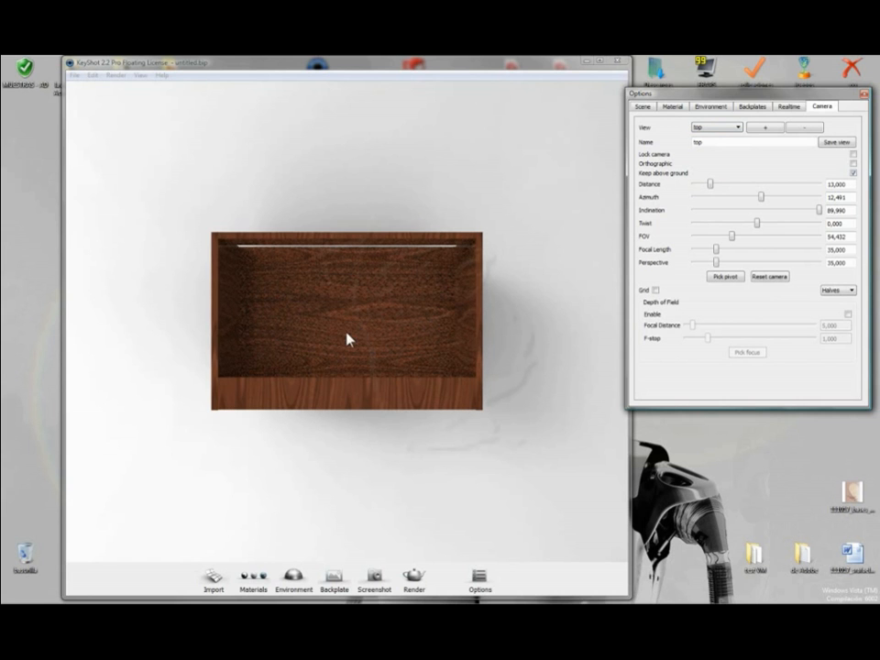
click(325, 344)
scroll(434, 340, up, 3)
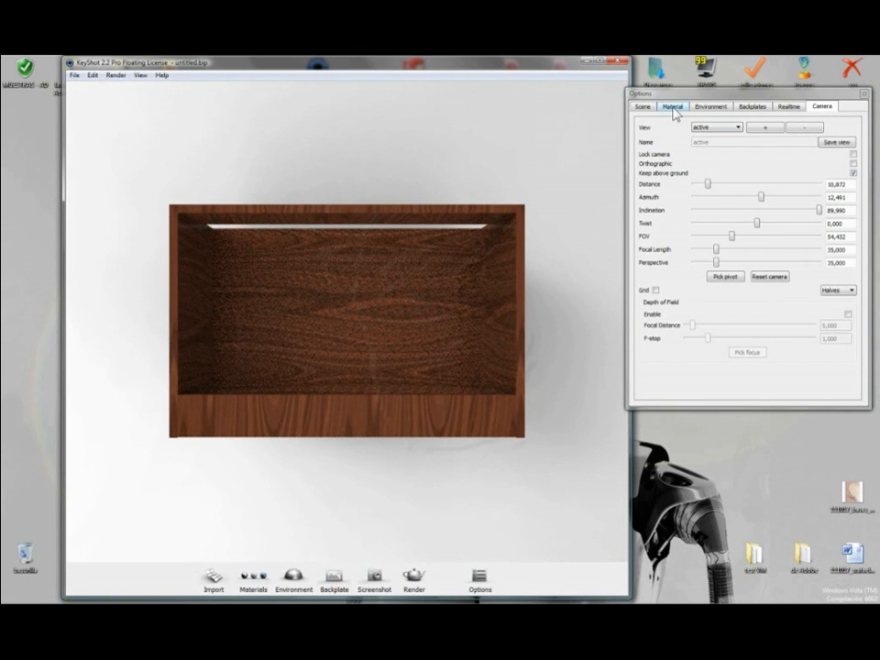
Release the shelf texture's aspect ratio and set Scale U to 4,673, Scale V to 1,945, Shift U to -0,818 and Shift V to 0,709
click(673, 108)
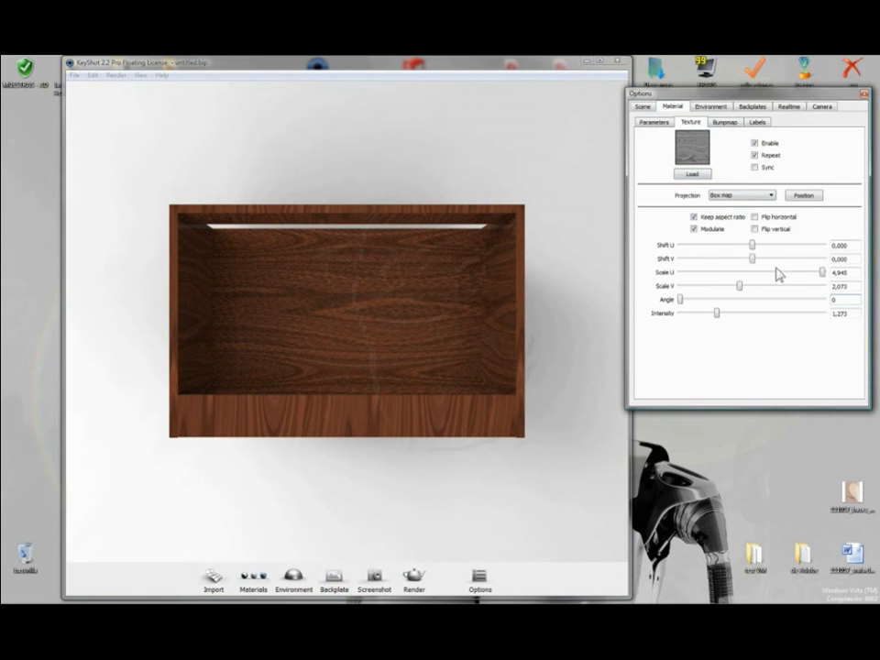
drag(740, 286, 703, 287)
click(693, 217)
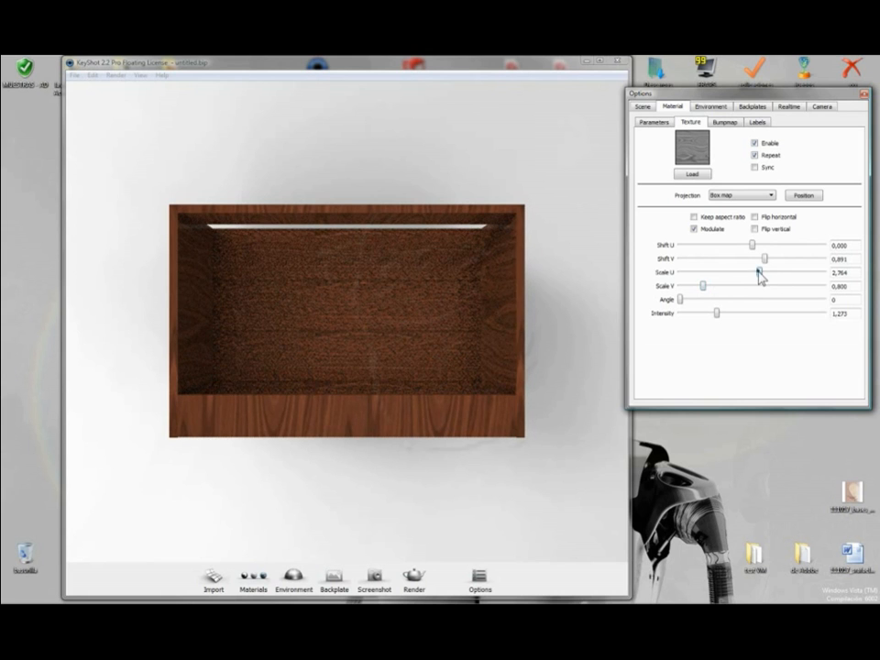
drag(760, 278, 757, 275)
drag(701, 287, 789, 281)
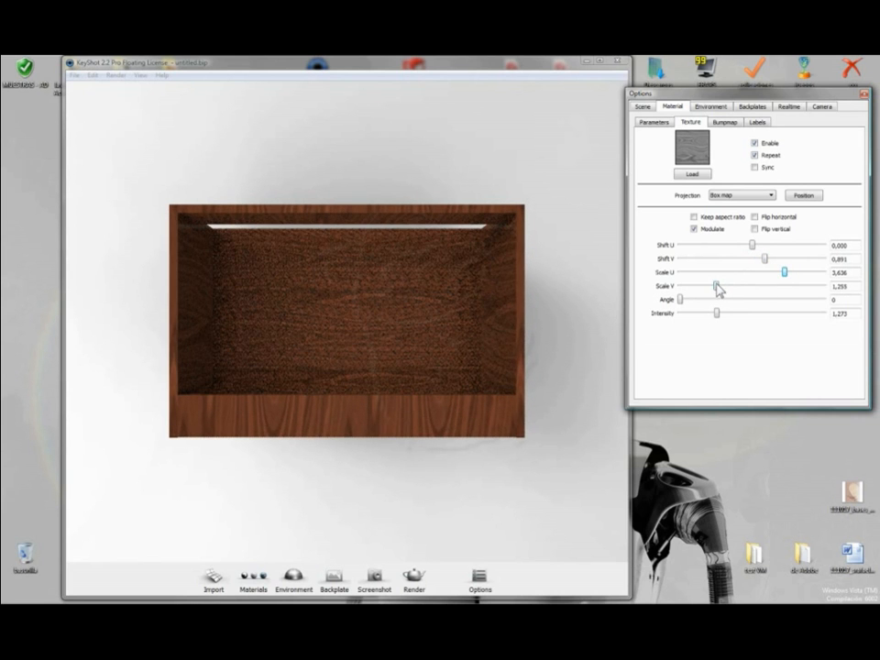
drag(716, 287, 736, 289)
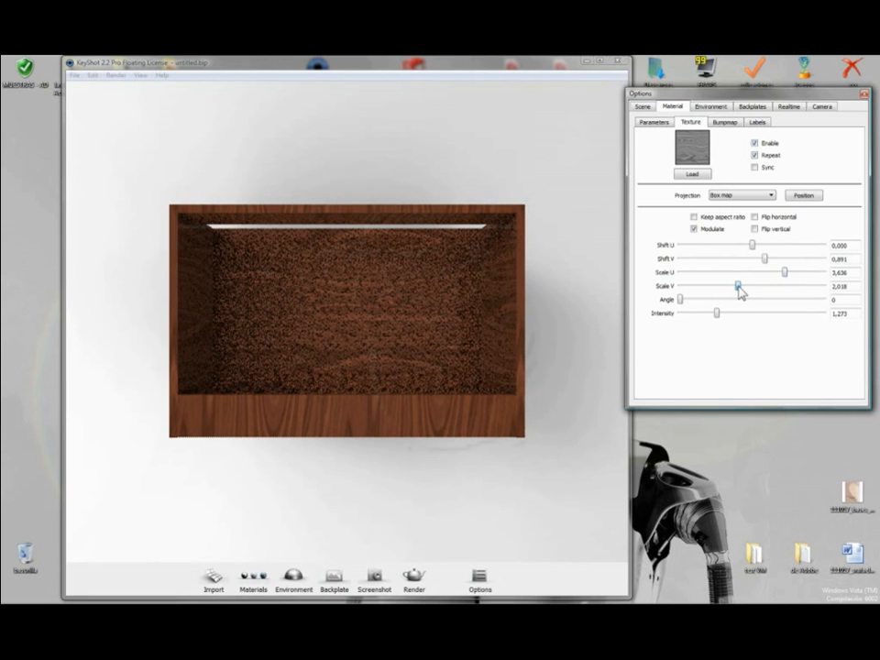
drag(785, 273, 740, 246)
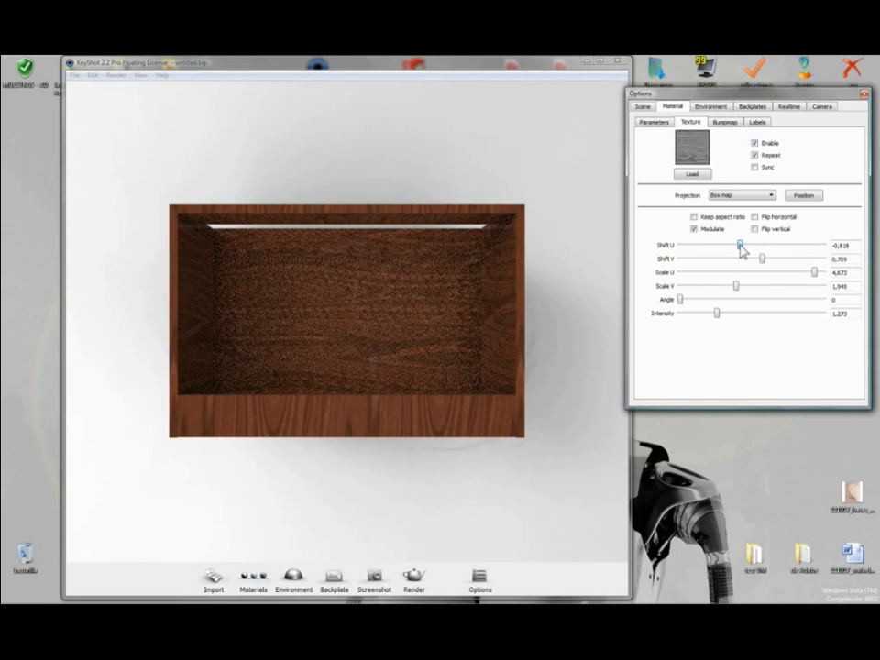
Examine the grain of the shelf, side panels and rails from several angles around the cabinet
drag(431, 505, 465, 292)
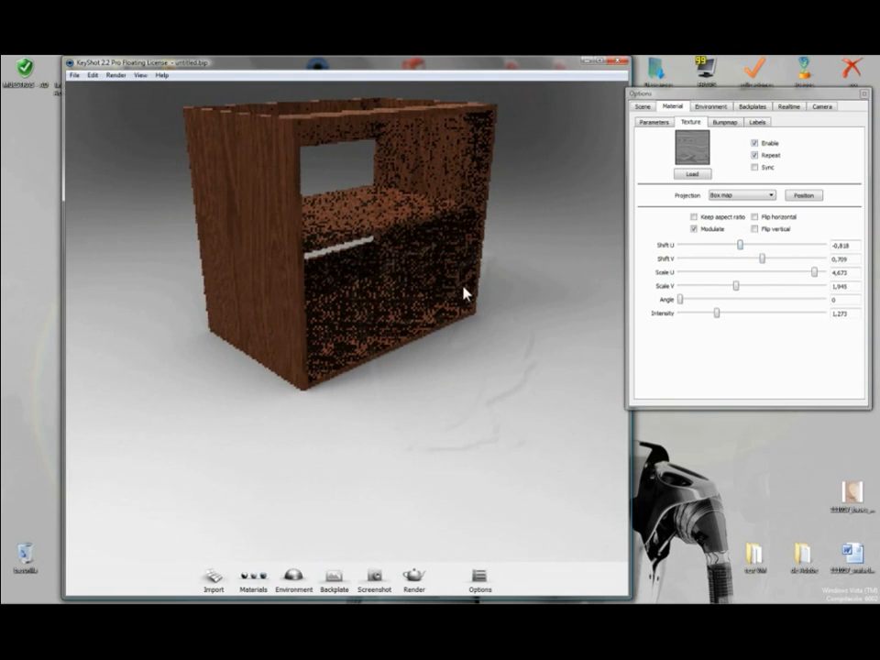
drag(436, 374, 303, 335)
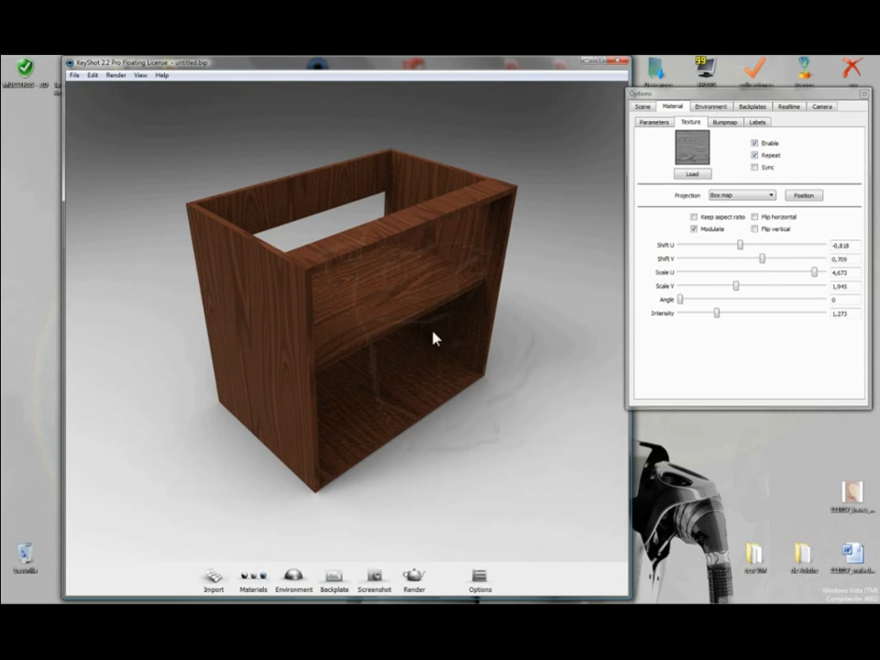
click(552, 261)
mouse_move(224, 346)
mouse_down()
mouse_move(418, 385)
mouse_move(258, 409)
mouse_move(324, 388)
mouse_move(215, 342)
mouse_up()
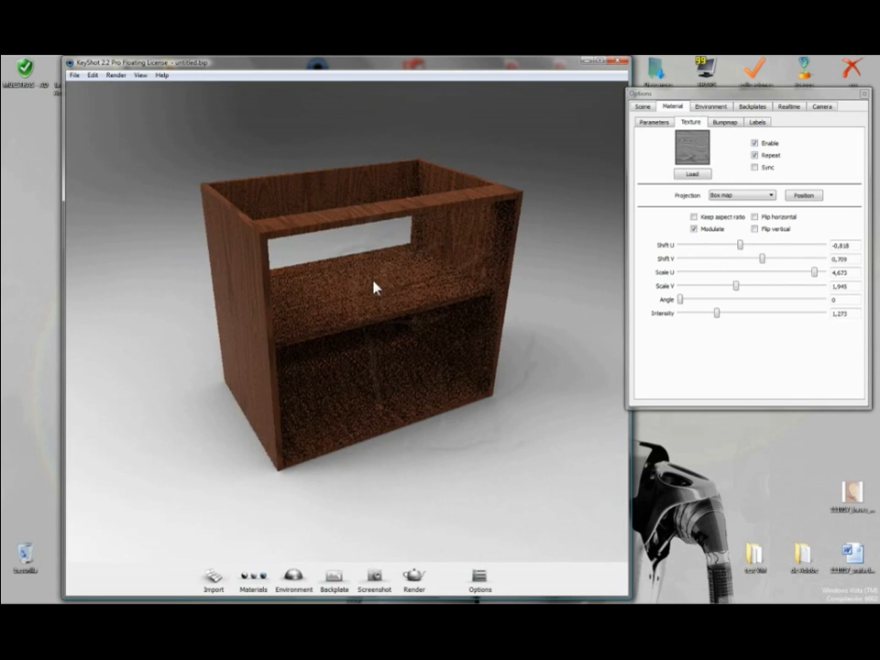
drag(379, 304, 386, 356)
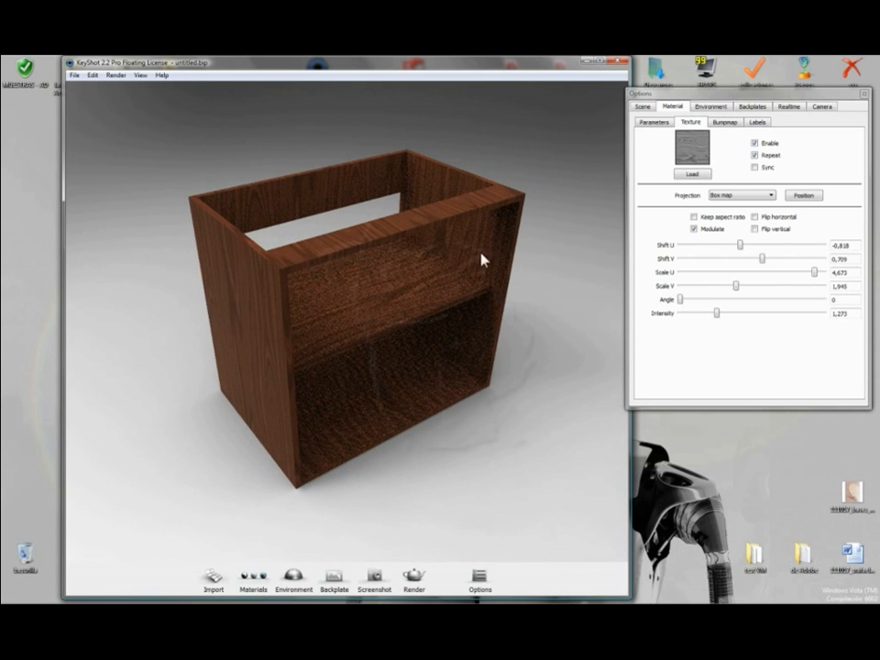
mouse_move(261, 334)
mouse_down()
mouse_move(416, 324)
mouse_move(257, 334)
mouse_up()
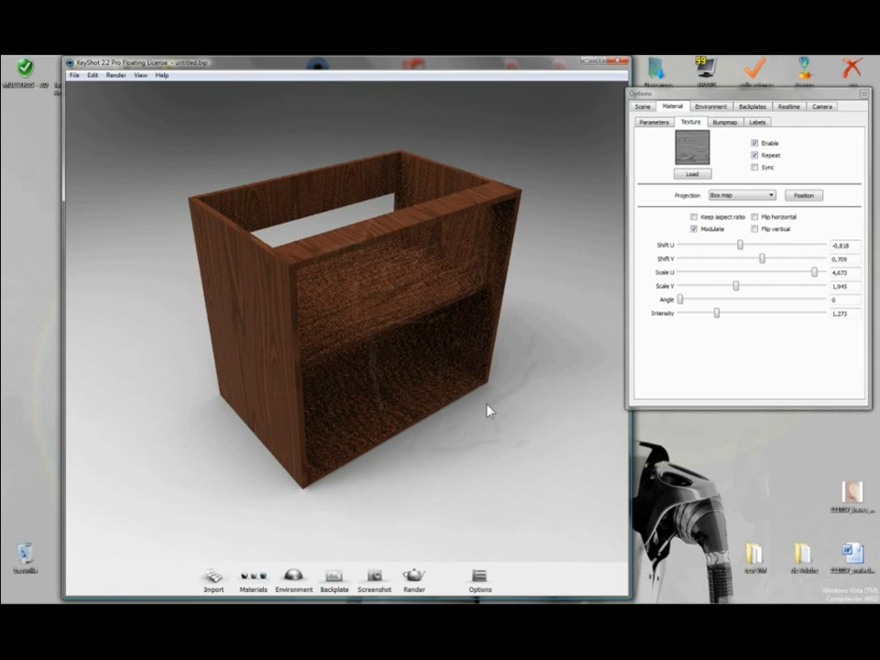
drag(446, 327, 373, 385)
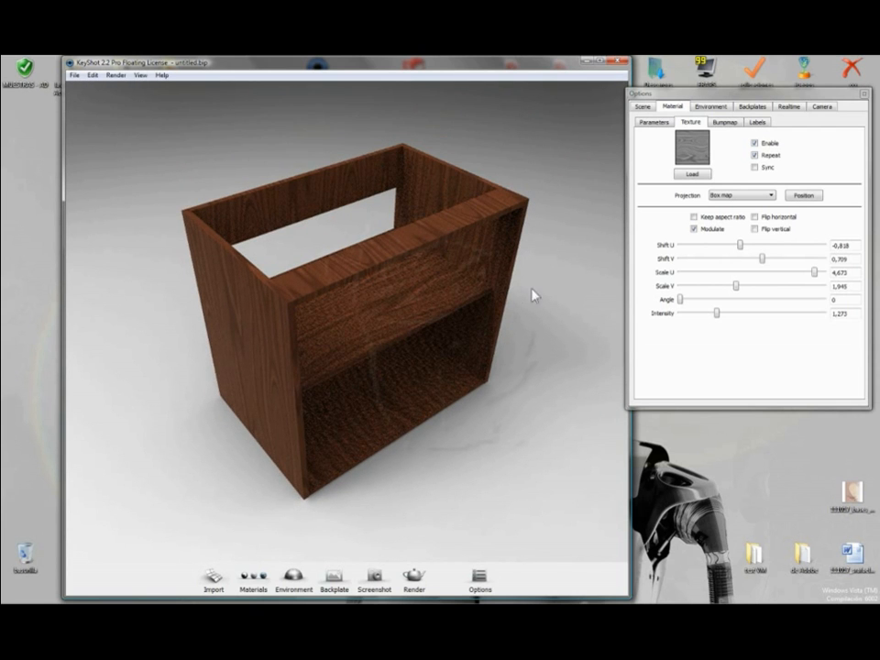
drag(475, 354, 408, 356)
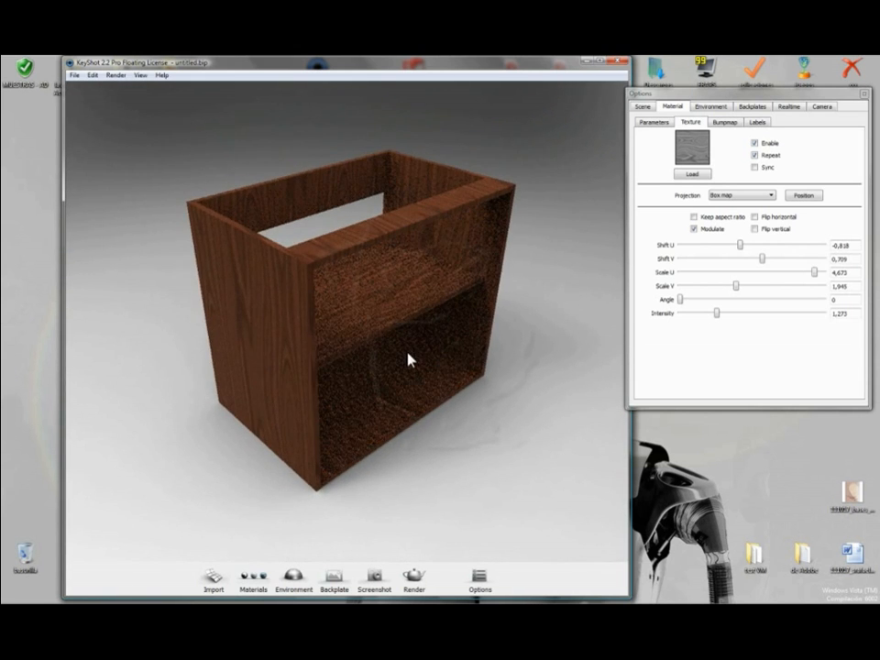
drag(397, 396, 410, 393)
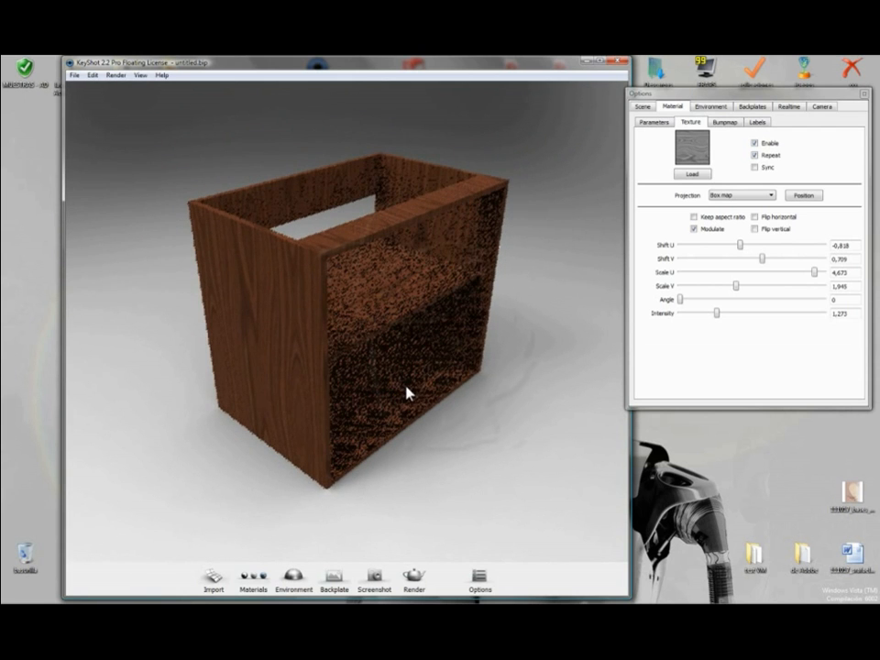
Try copying the material of the middle shelf, body 4, and pasting it onto the bottom panel, body 3
click(642, 106)
mouse_move(436, 427)
mouse_down()
mouse_move(472, 418)
mouse_move(446, 421)
mouse_up()
right_click(379, 286)
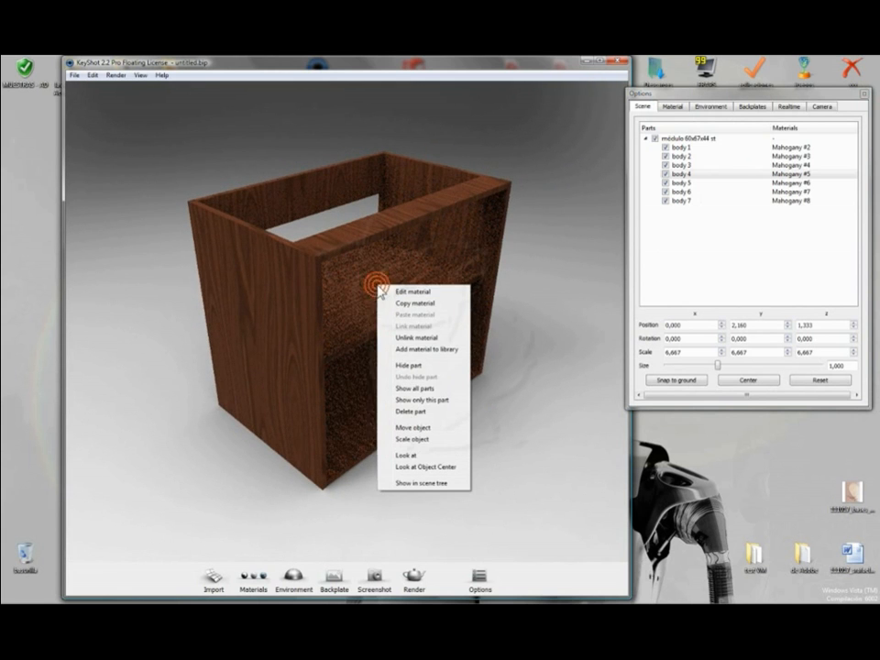
right_click(703, 173)
right_click(706, 175)
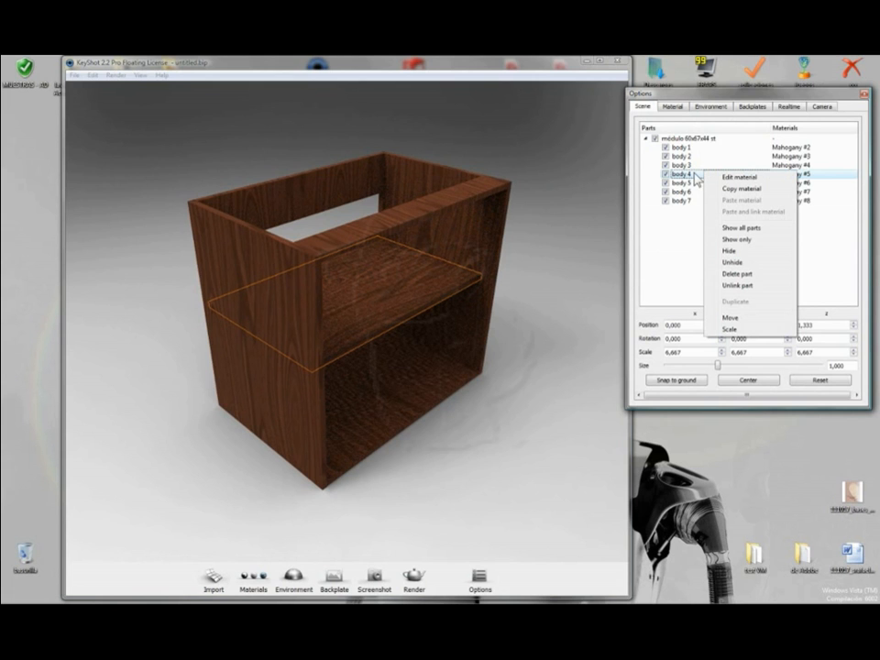
right_click(392, 312)
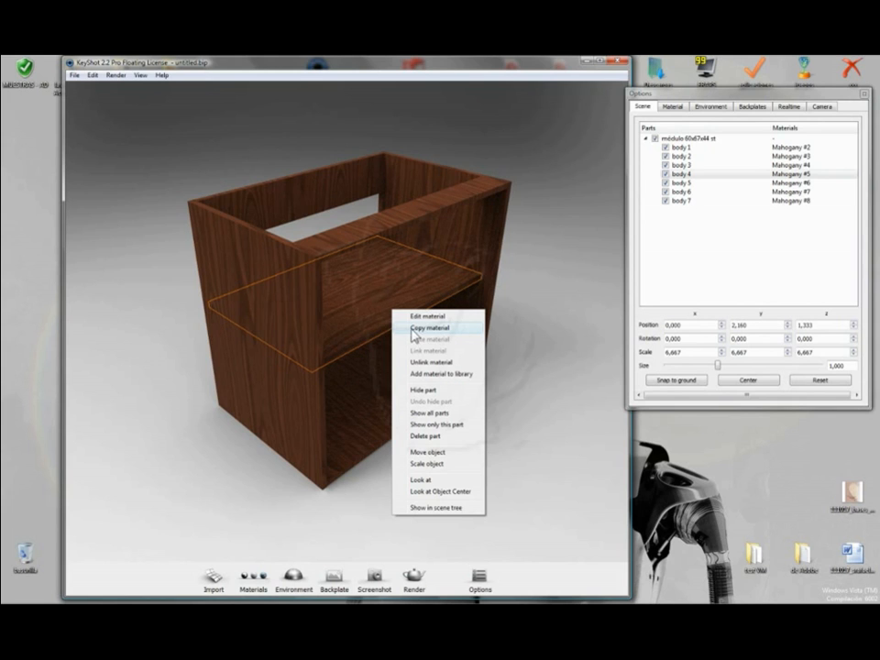
click(445, 329)
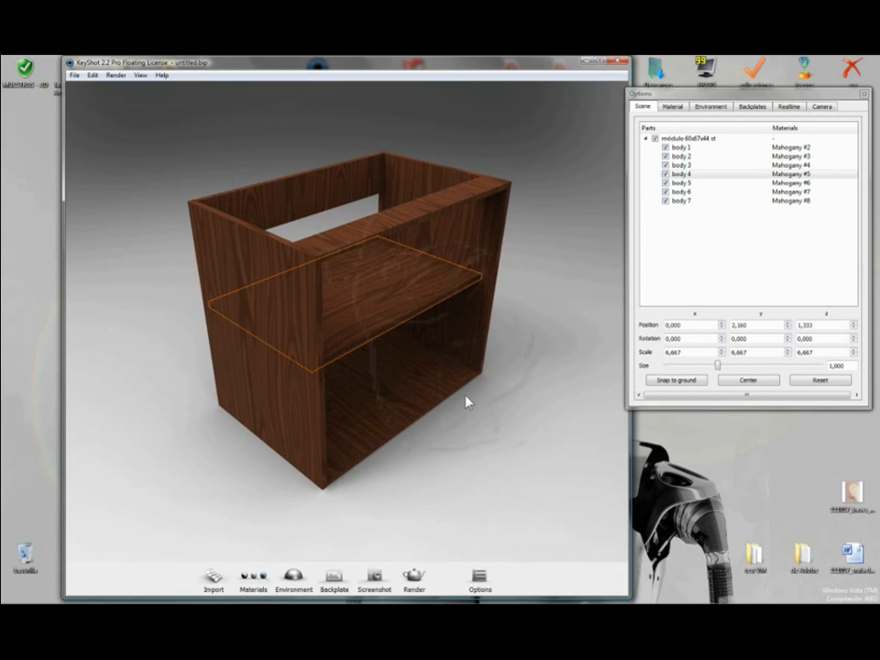
right_click(413, 374)
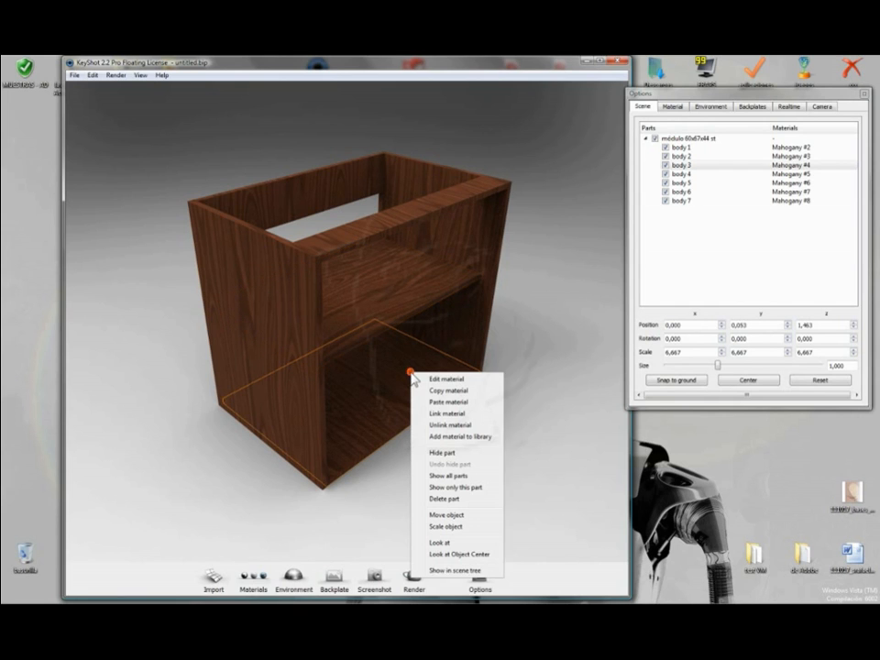
click(475, 406)
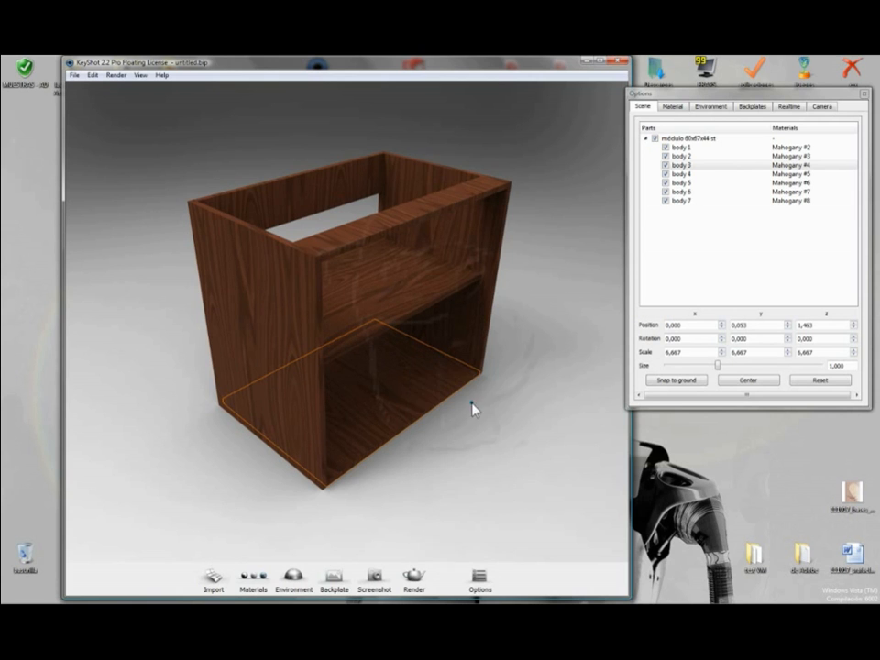
Copy the middle shelf's material again and paste it onto the cabinet's bottom panel as an independent material
right_click(418, 401)
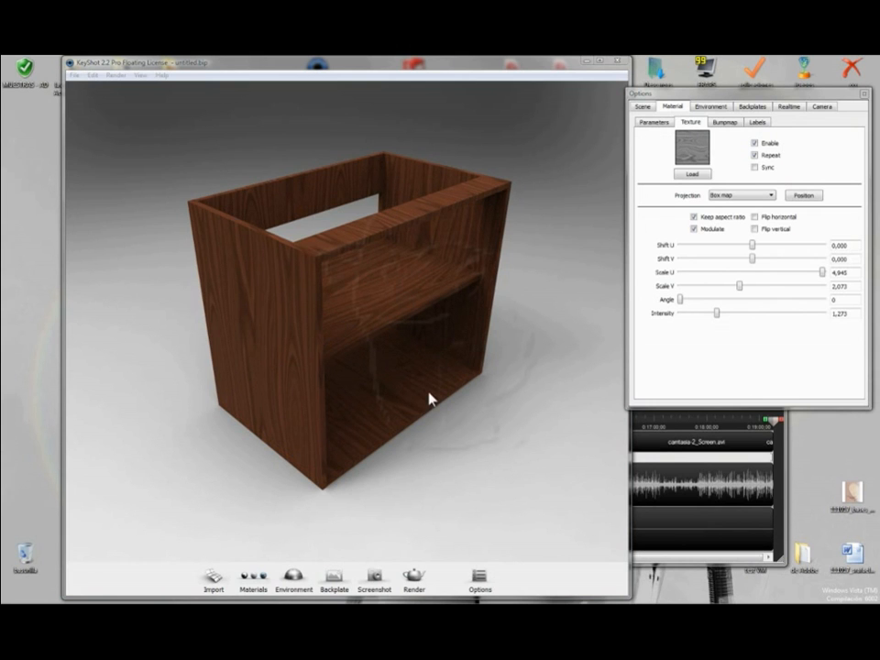
click(495, 436)
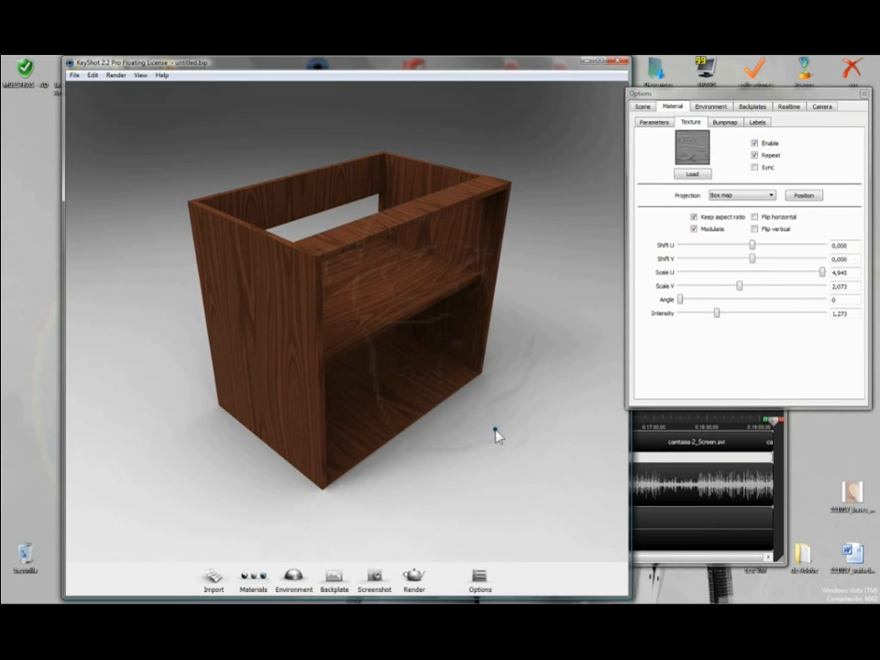
right_click(417, 283)
click(468, 303)
right_click(417, 380)
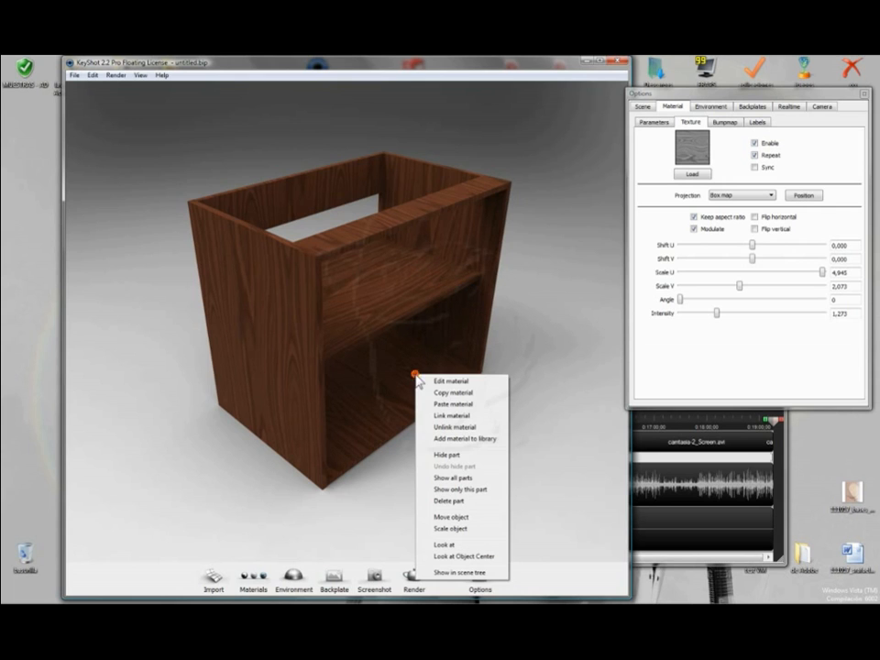
click(456, 405)
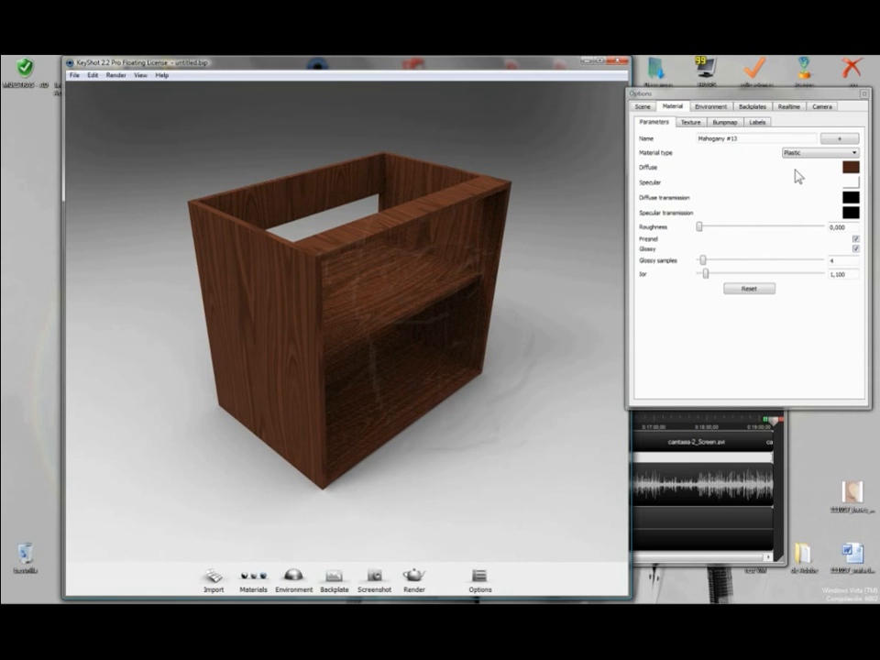
Increase the texture intensity of the bottom panel's pasted mahogany material to 3,055
click(766, 182)
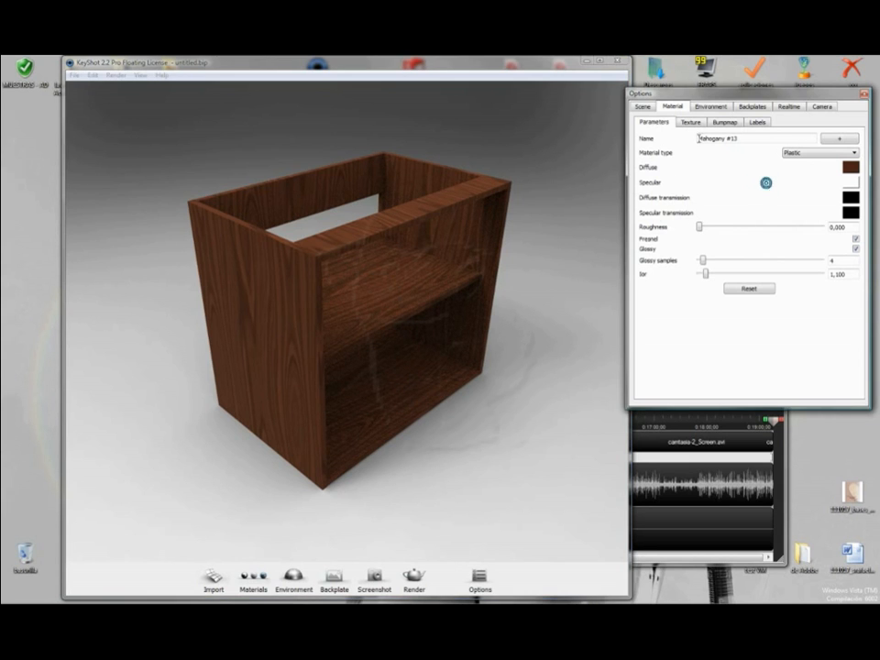
click(690, 122)
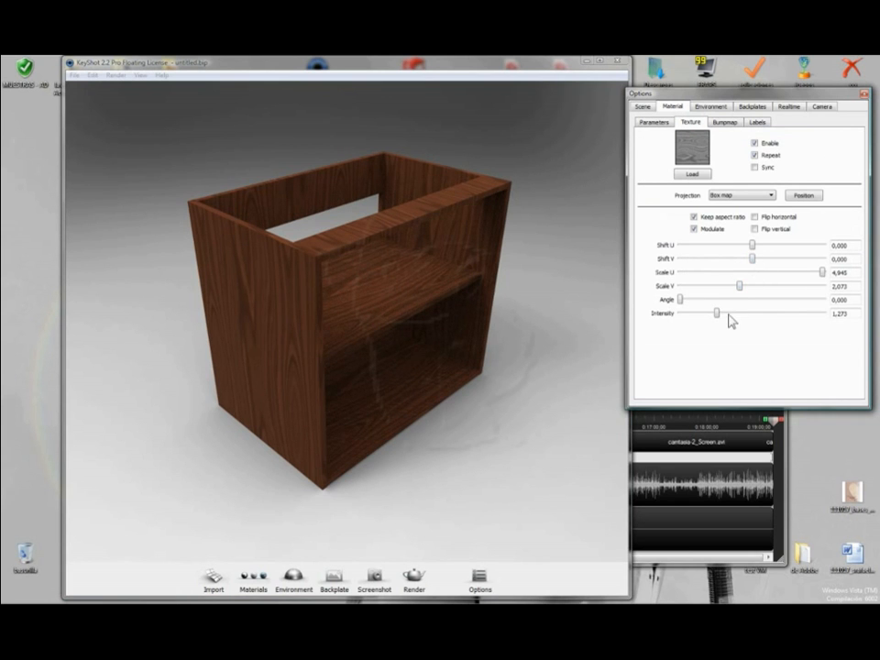
drag(717, 313, 749, 314)
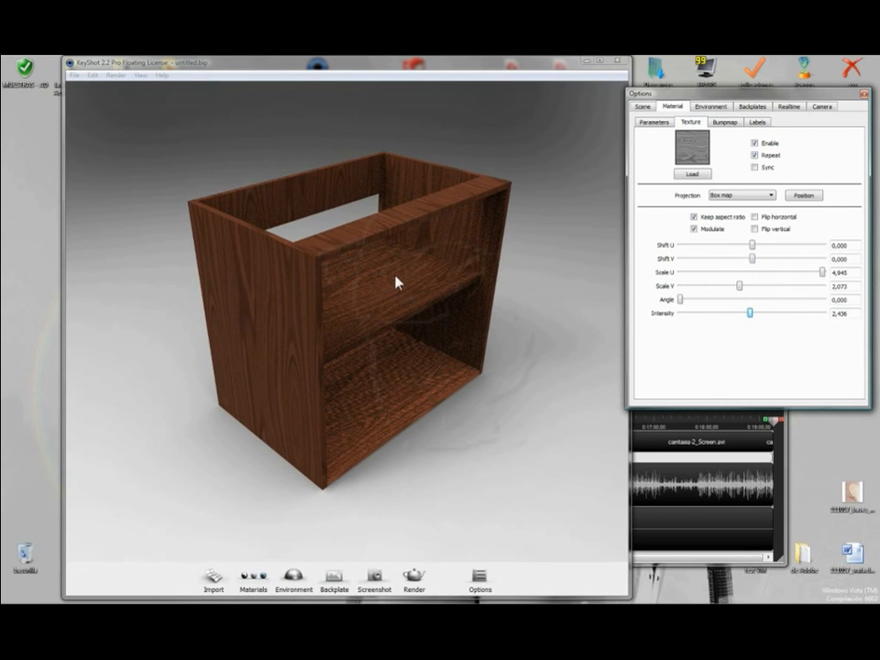
drag(751, 315, 768, 318)
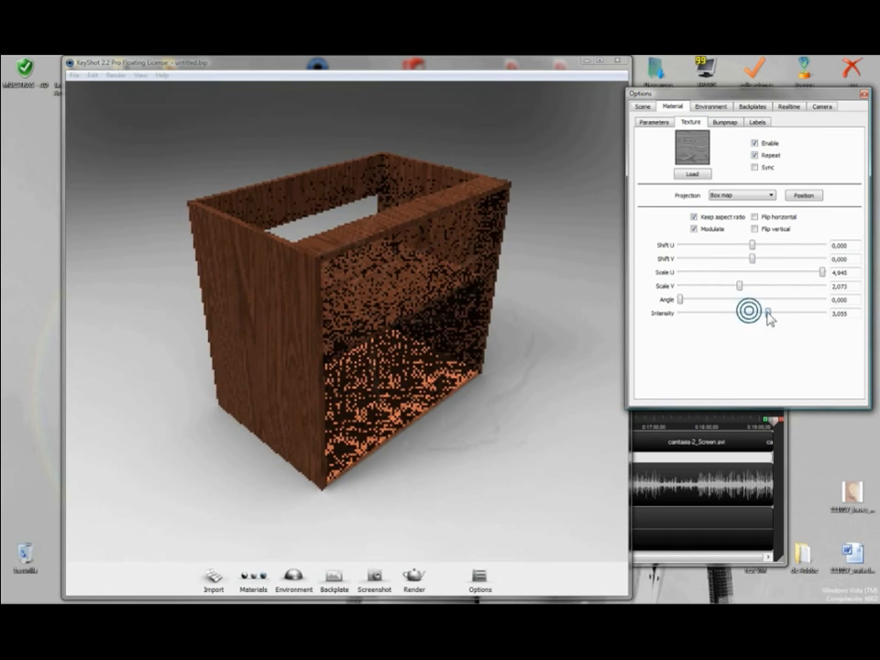
Try a texture intensity of 4.018 on the bottom panel and paste the middle shelf's mahogany material over it
mouse_move(786, 318)
mouse_down()
mouse_move(728, 320)
mouse_move(797, 325)
mouse_up()
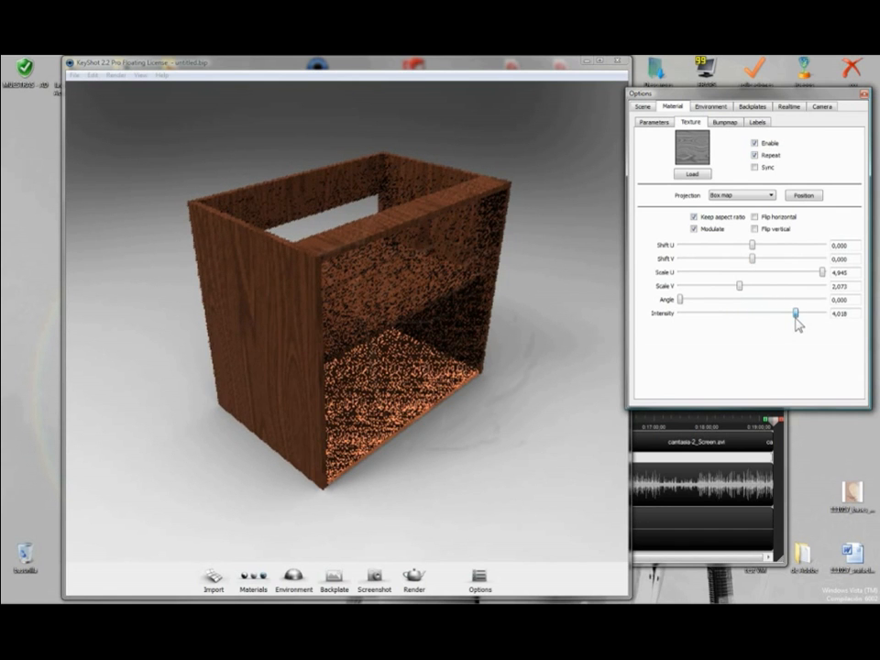
right_click(375, 287)
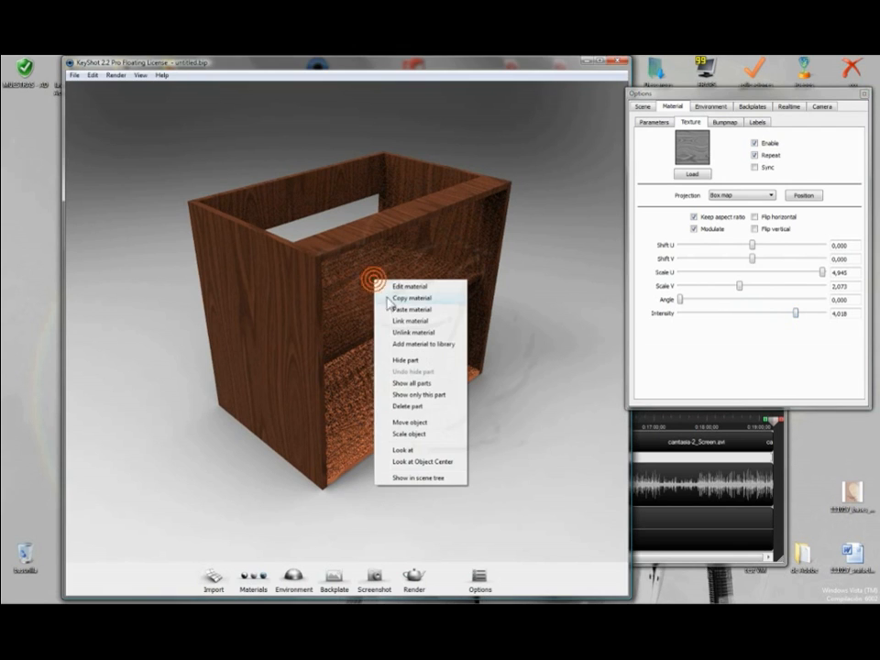
click(422, 320)
right_click(410, 388)
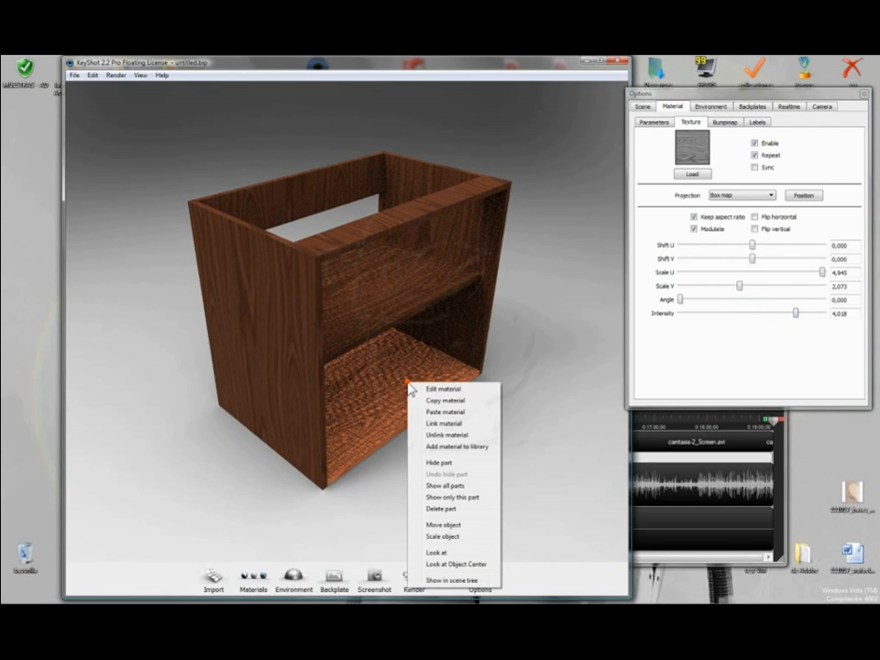
click(450, 412)
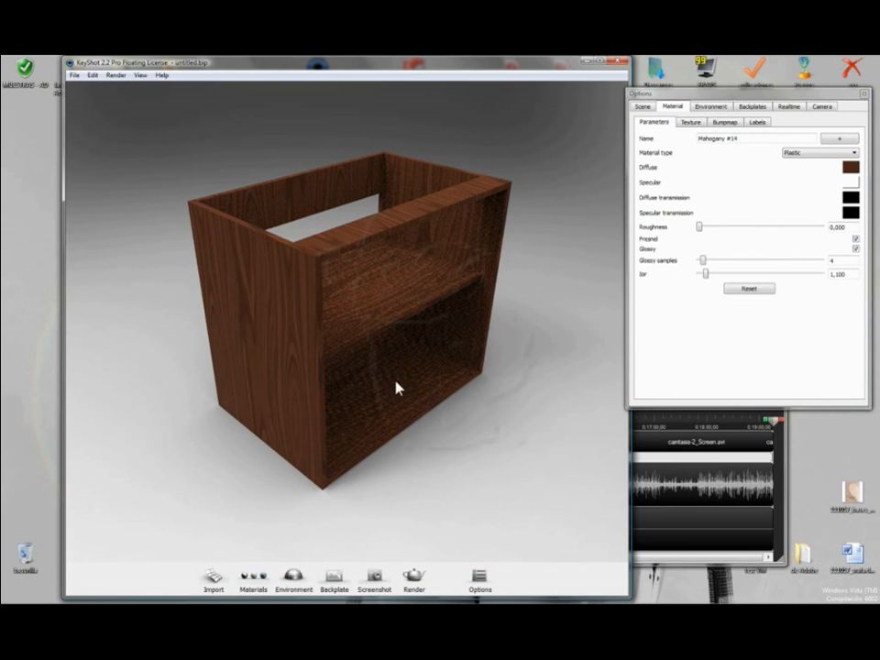
Copy the middle shelf's mahogany material and apply it to the cabinet's bottom panel as a linked material
right_click(371, 295)
click(396, 325)
right_click(403, 385)
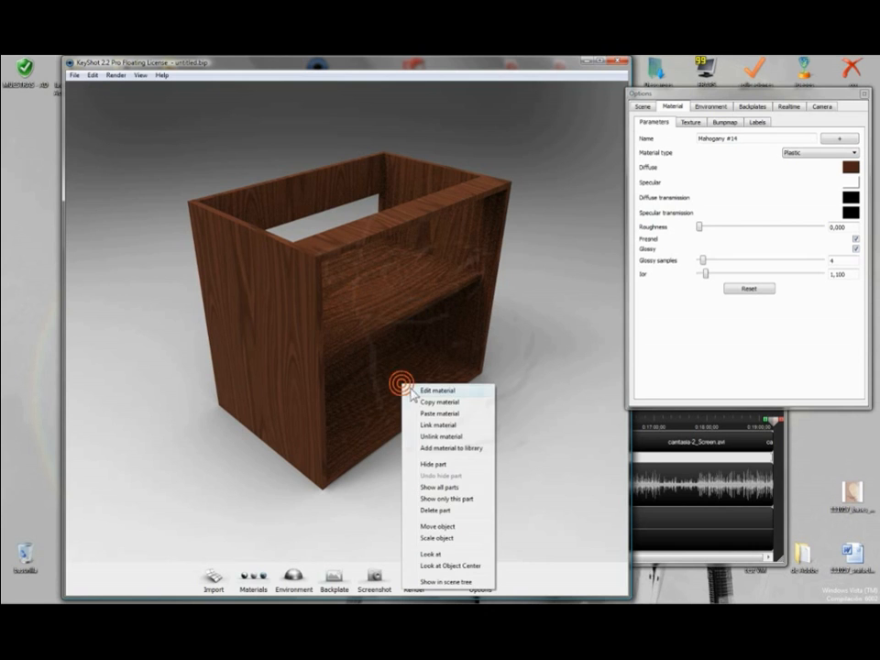
click(435, 425)
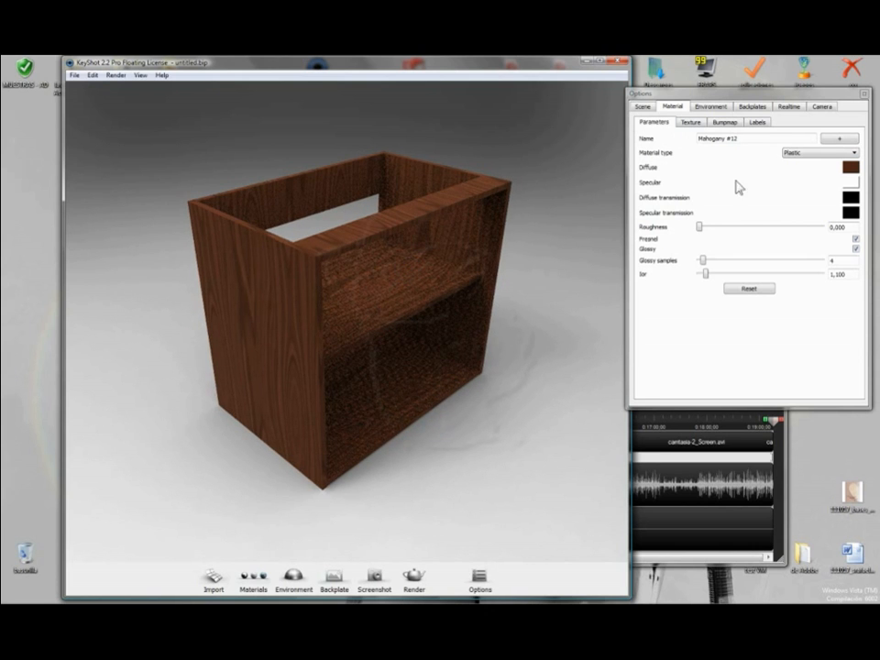
Try a texture intensity of 3.509 on the mahogany material linked between the shelf and bottom panel, and undo it
click(690, 122)
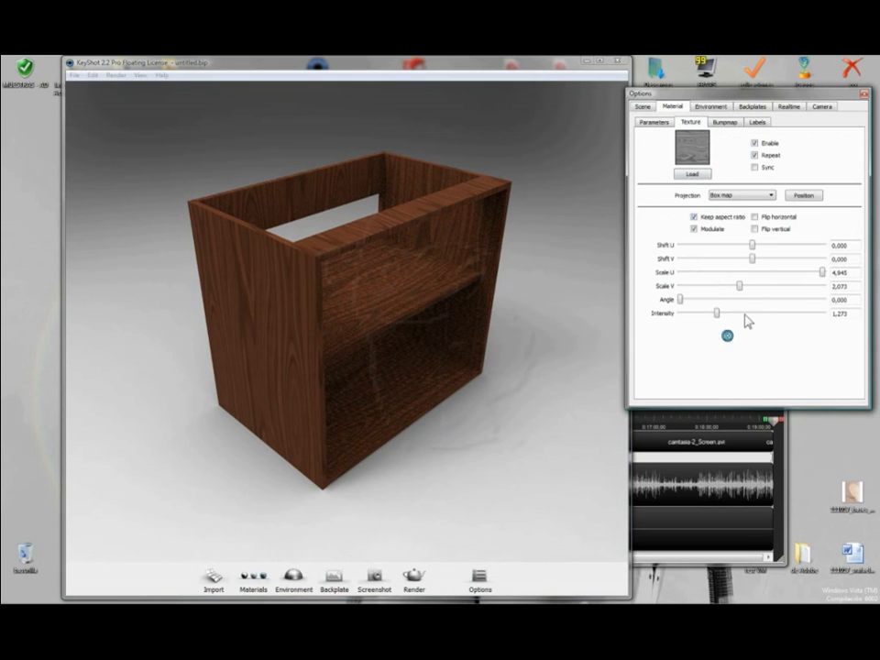
drag(716, 314, 781, 314)
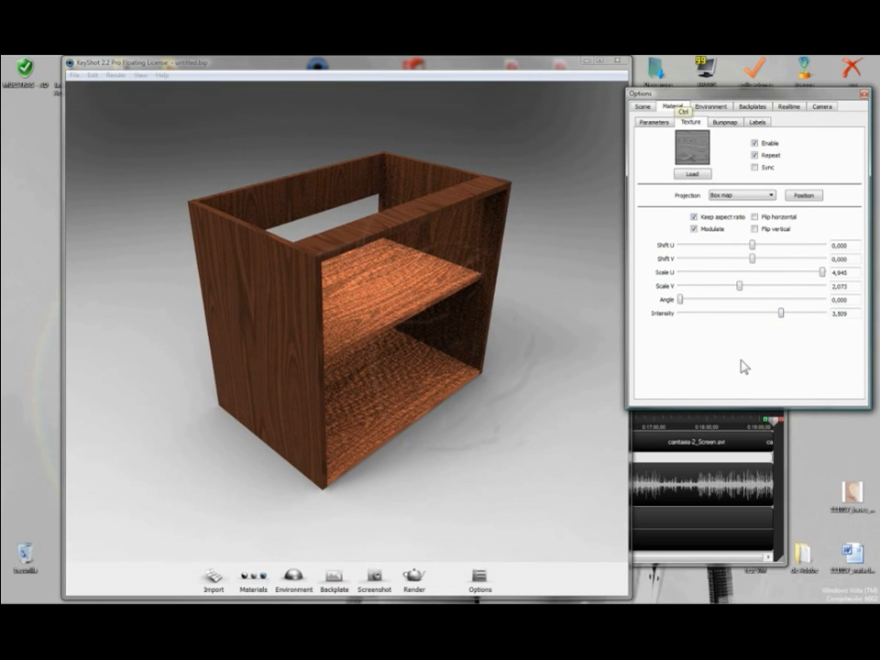
click(655, 122)
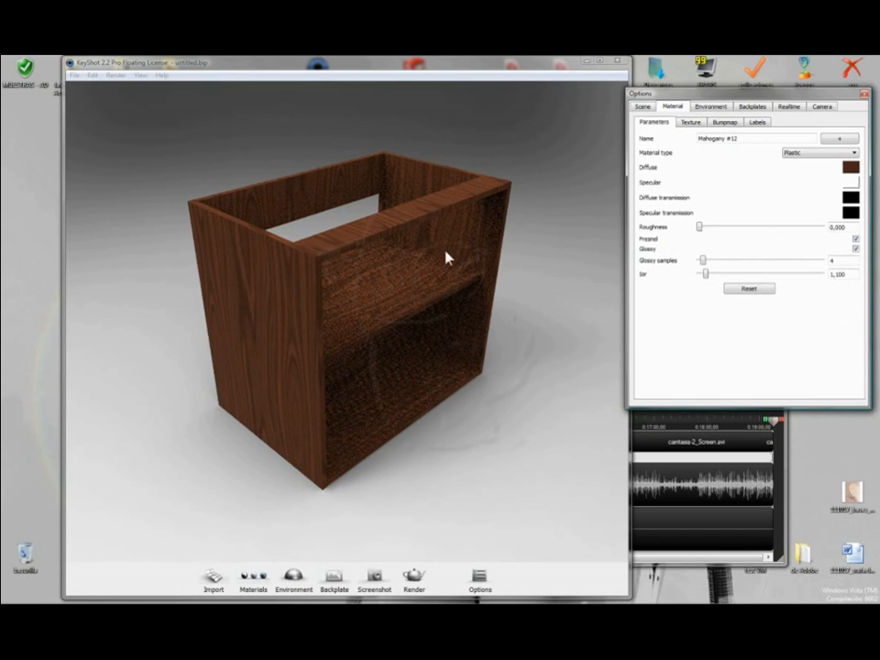
click(460, 363)
click(528, 316)
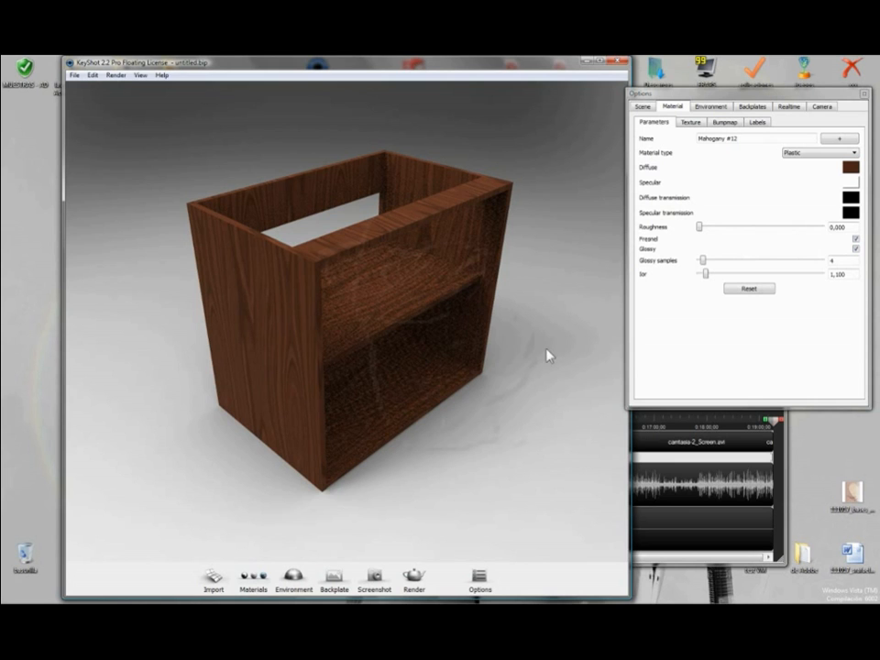
Try linking the shelf's mahogany to the flat top rail above it and pasting the copied material onto that rail
right_click(412, 277)
right_click(417, 213)
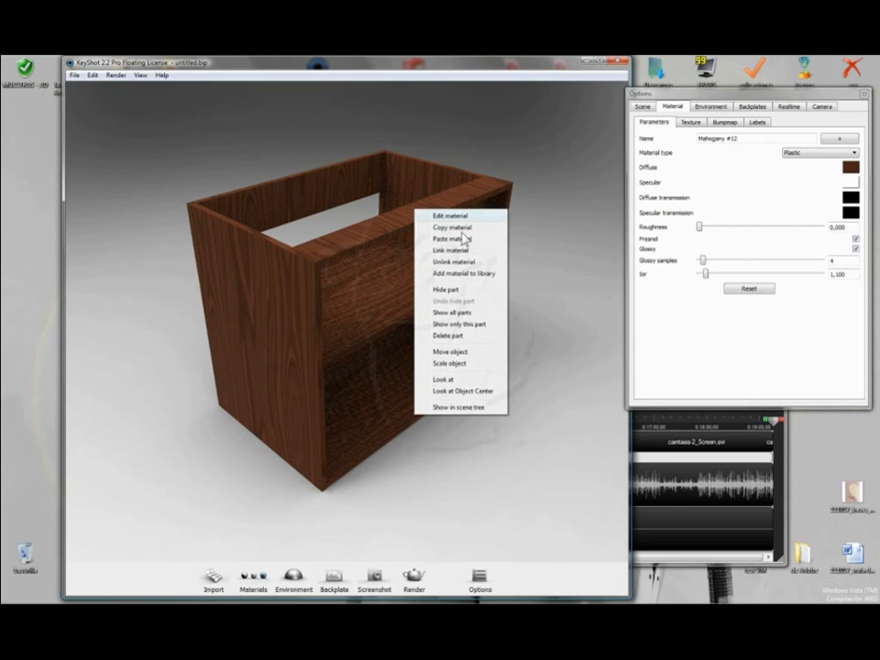
click(443, 249)
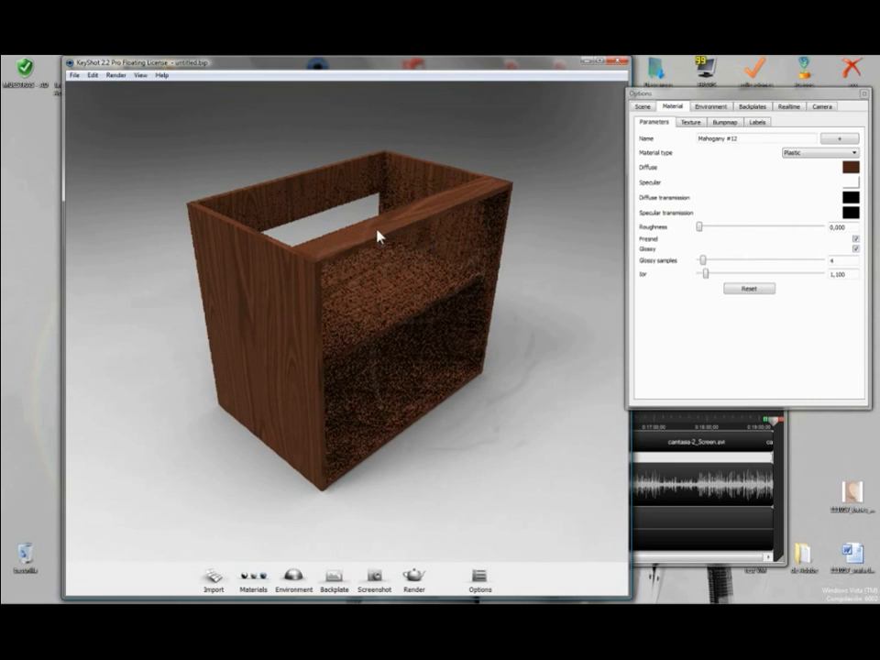
right_click(441, 201)
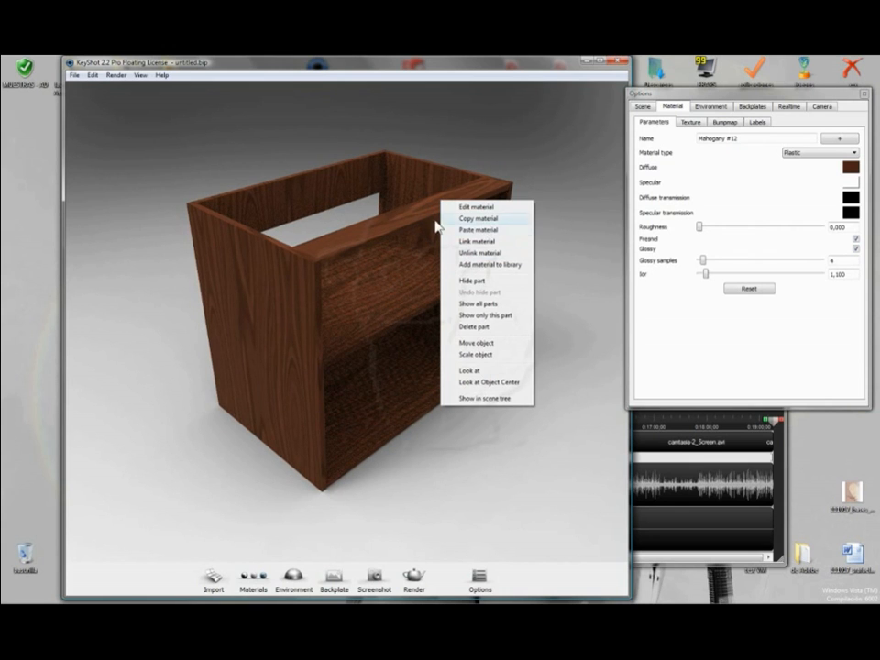
click(467, 231)
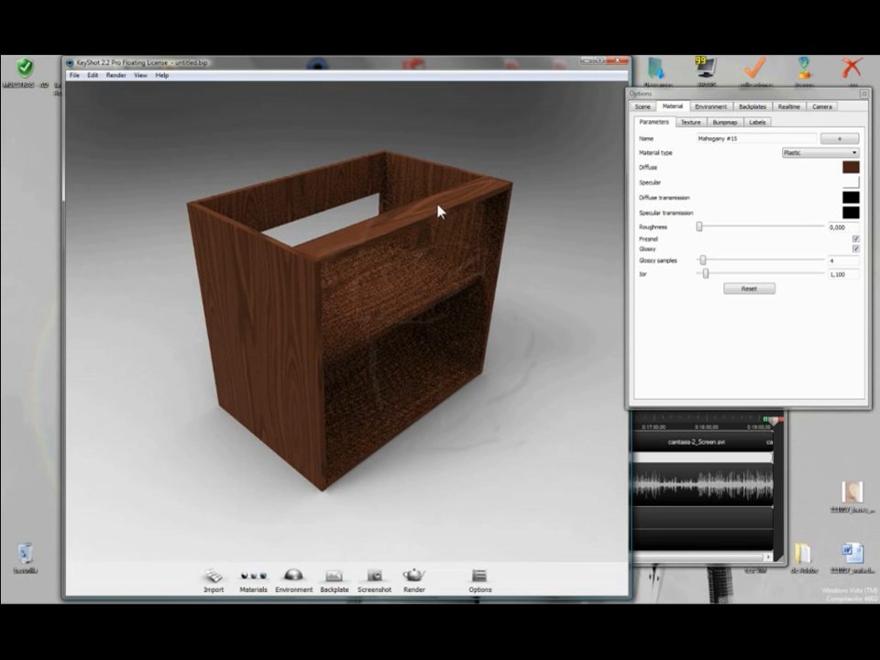
Try a texture intensity of 2.236 on the flat top rail's mahogany material and undo the change
click(690, 122)
drag(718, 312, 745, 313)
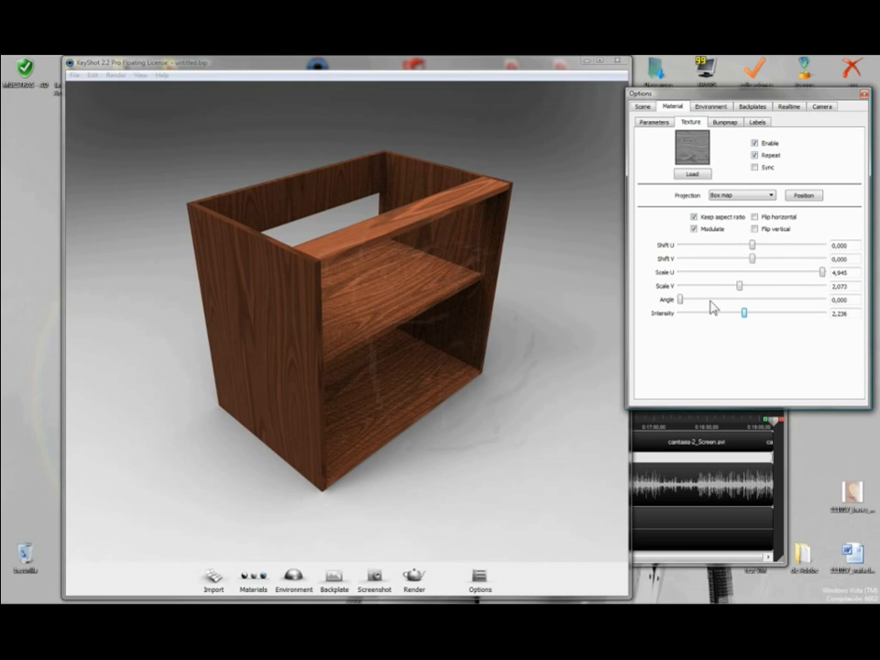
click(702, 309)
double_click(403, 222)
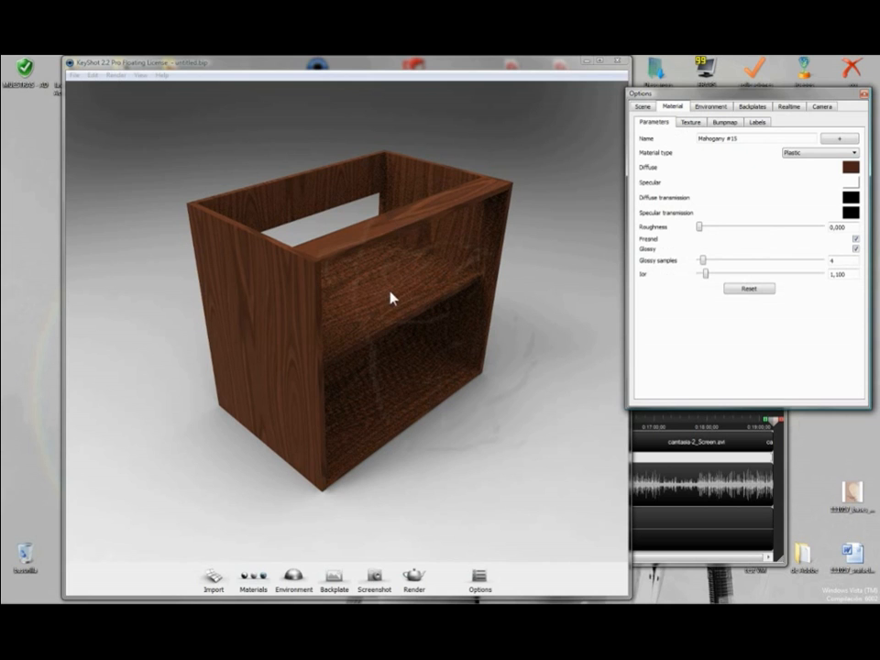
Unlink the flat top rail's material and paste the copied mahogany onto it as an independent material
right_click(392, 225)
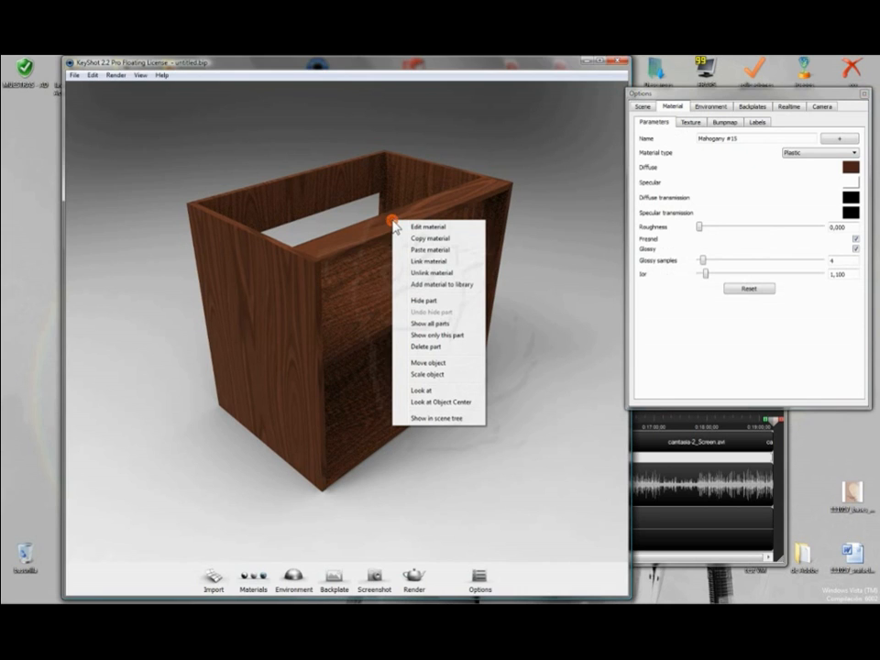
click(451, 274)
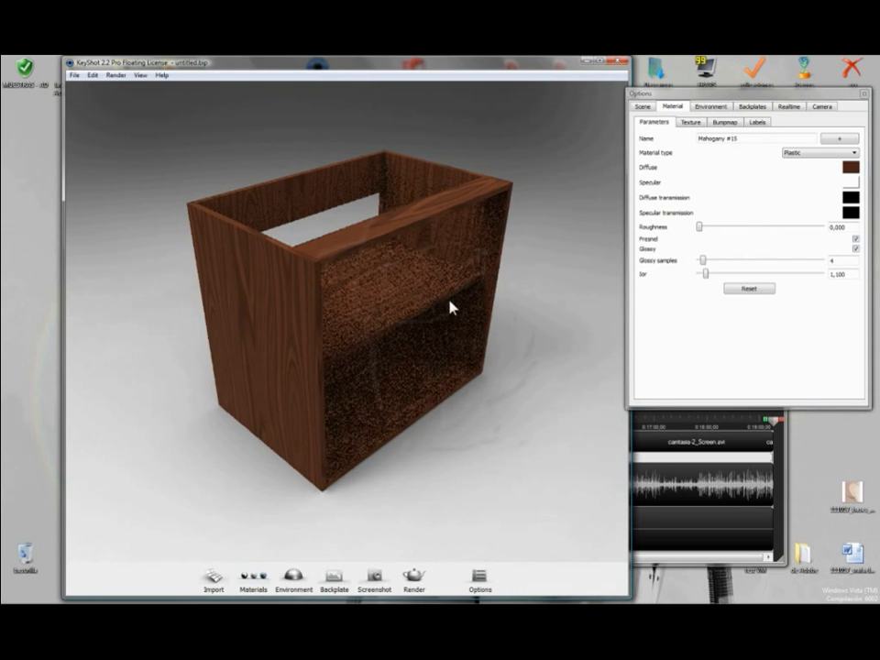
right_click(400, 223)
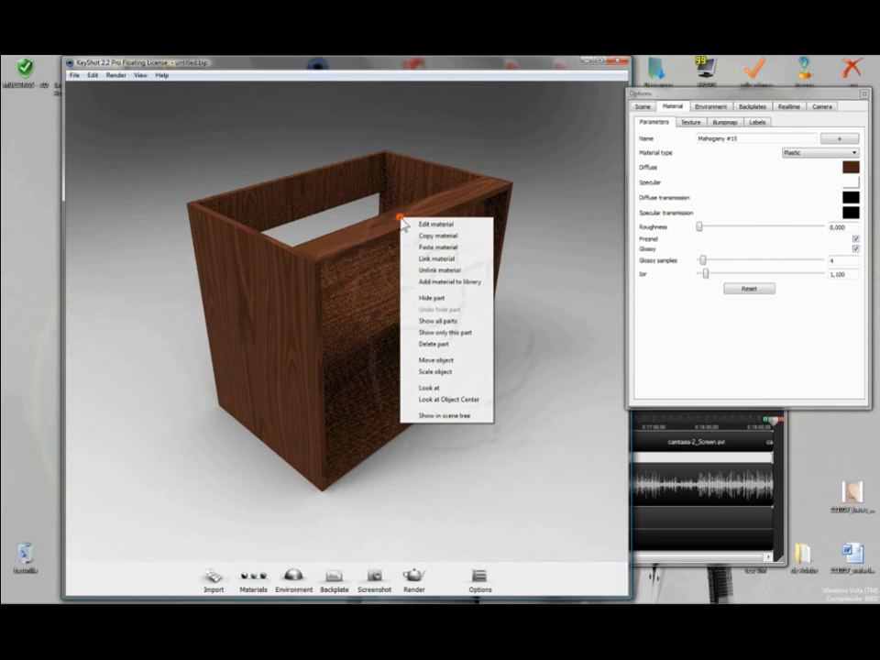
click(448, 251)
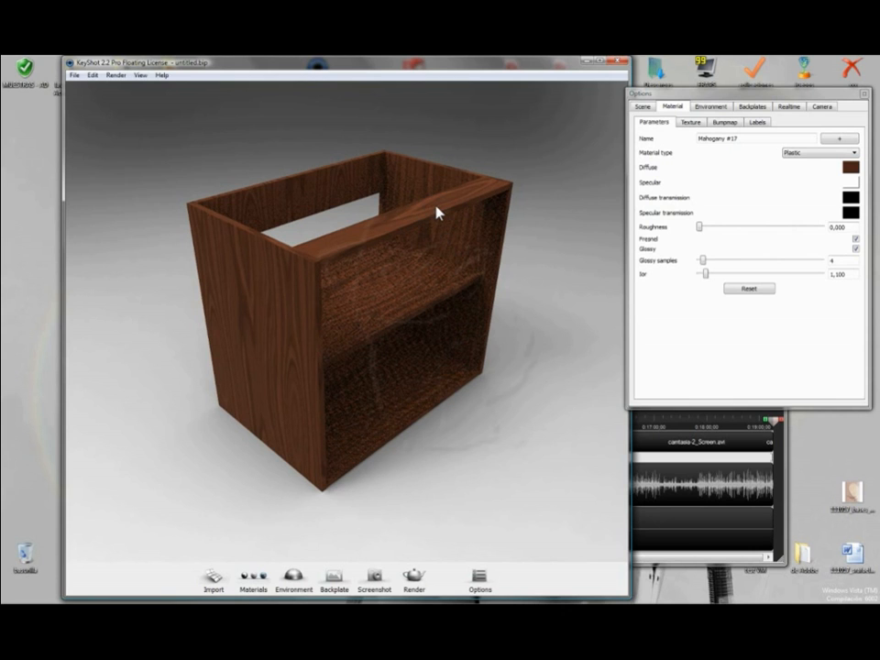
Try a texture intensity of 2.764 on the unlinked top rail's mahogany and undo the change
click(690, 122)
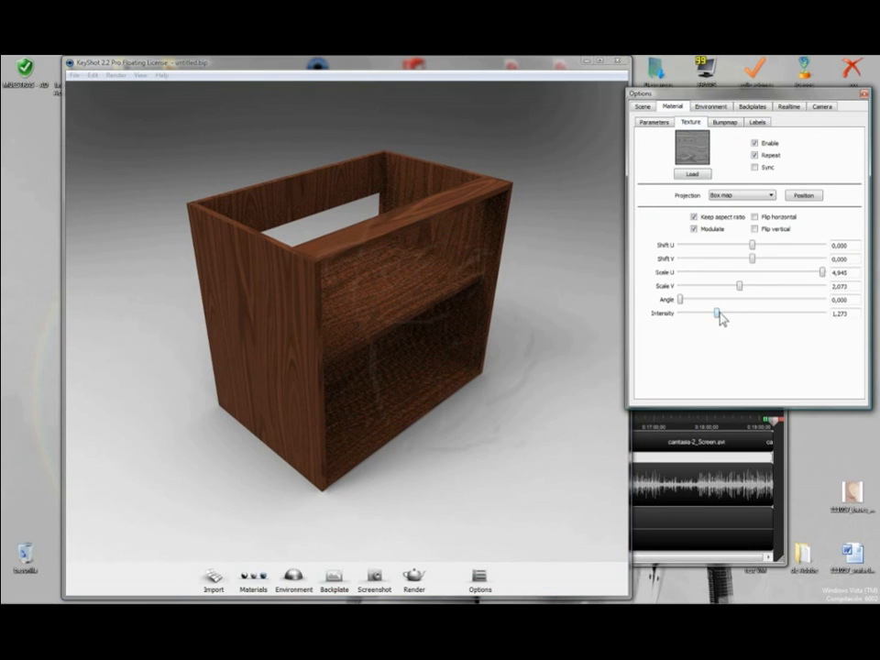
drag(718, 316, 759, 317)
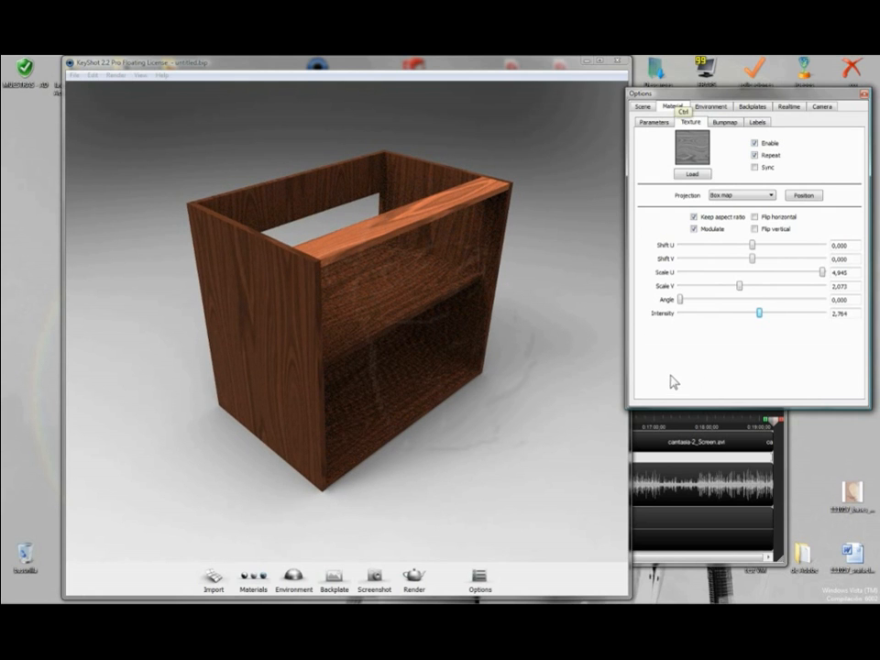
key(ctrl+z)
click(546, 323)
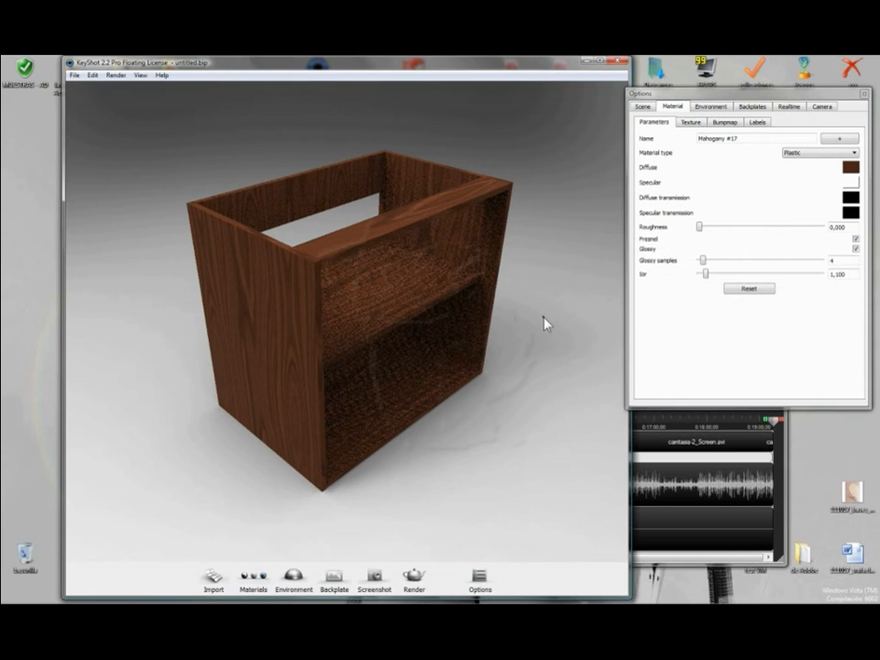
Paste the copied mahogany onto the upright upper rail across the cabinet and onto the base rail below it
right_click(347, 188)
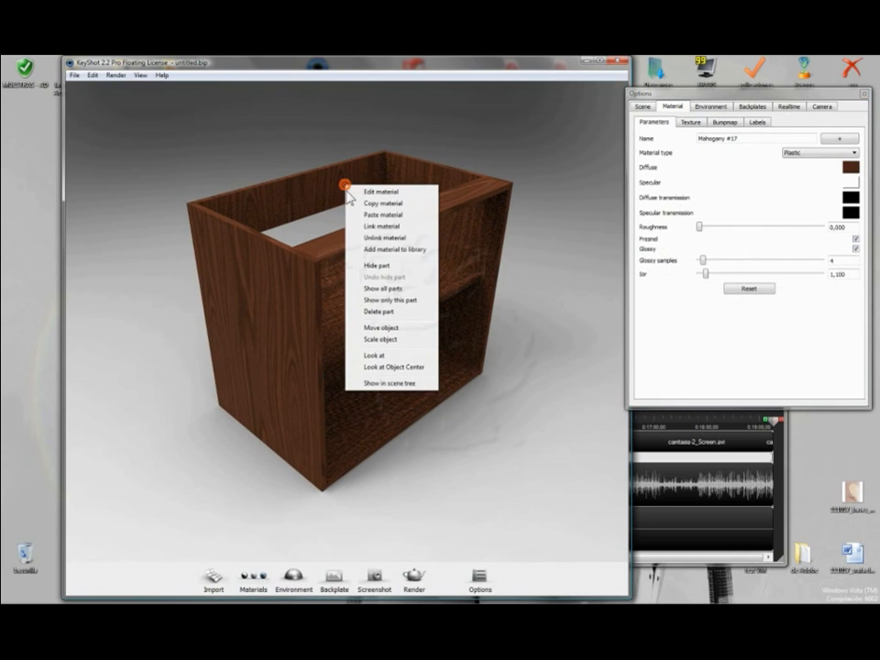
click(397, 216)
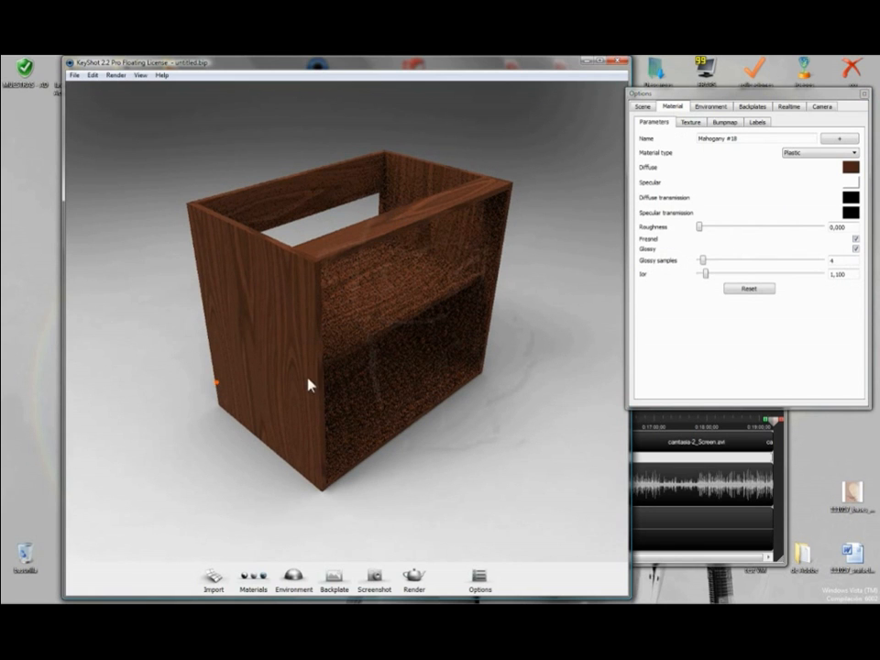
right_click(467, 390)
drag(208, 430, 312, 418)
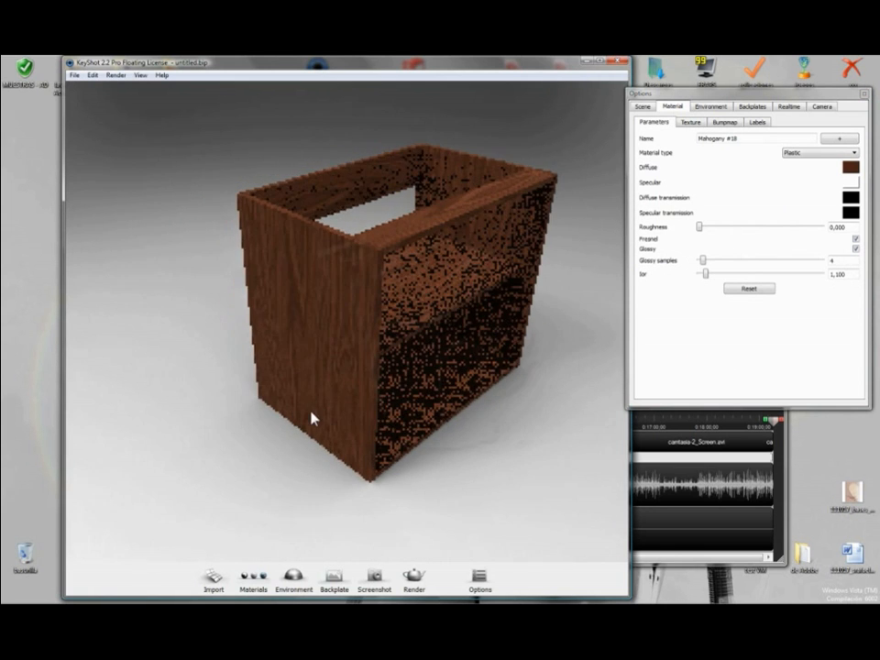
drag(253, 434, 393, 412)
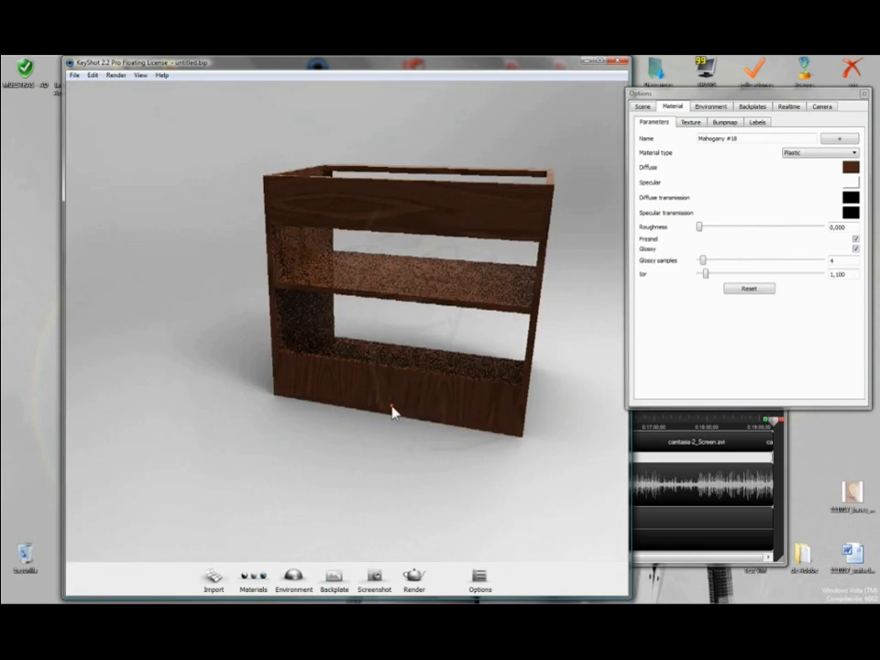
right_click(404, 396)
click(430, 230)
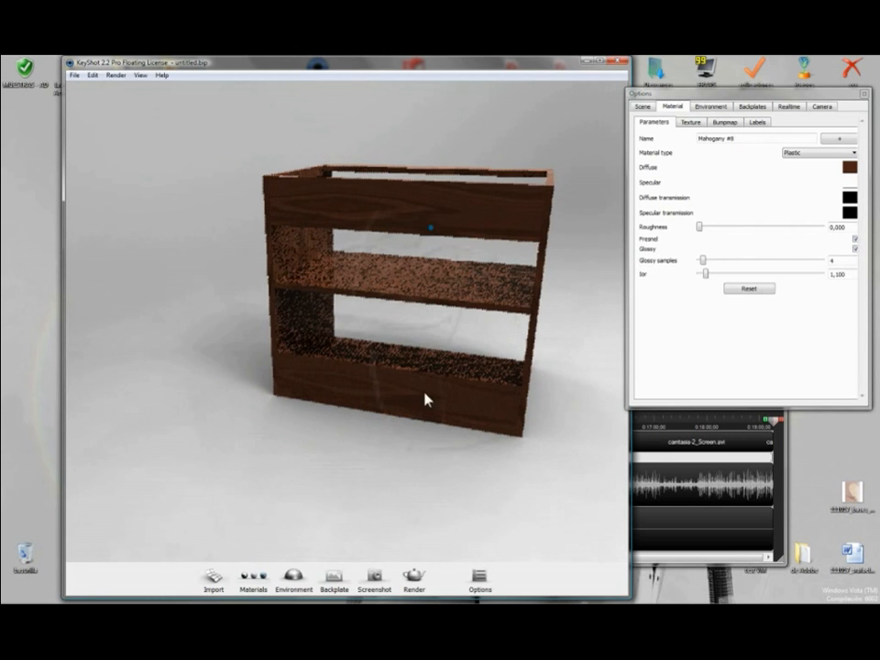
drag(460, 463, 400, 459)
Enable detailed indirect illumination for the realtime view, leave shadow quality at 1.022 and set the vignetting strength to 0.493
click(752, 108)
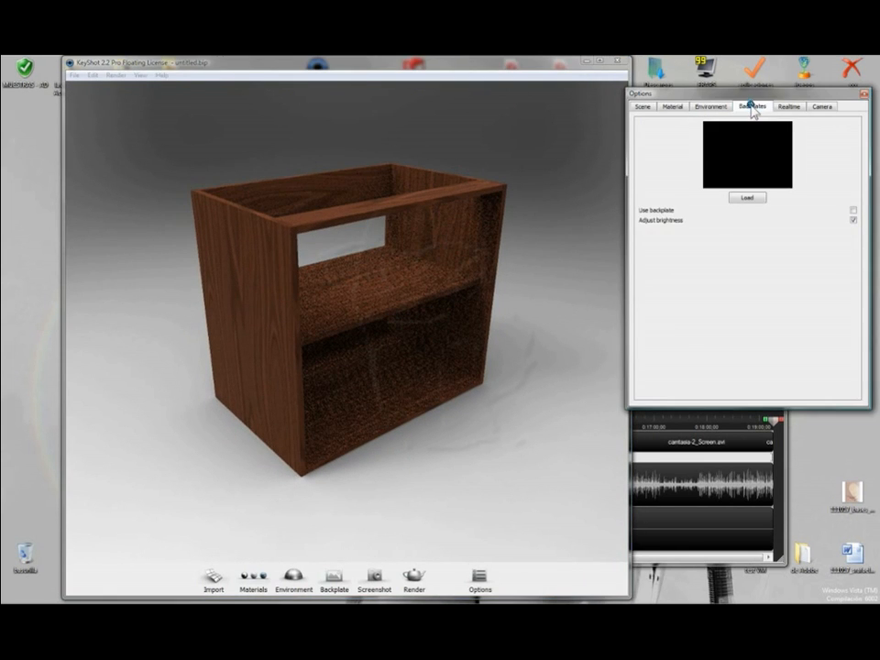
click(784, 107)
drag(718, 231, 808, 236)
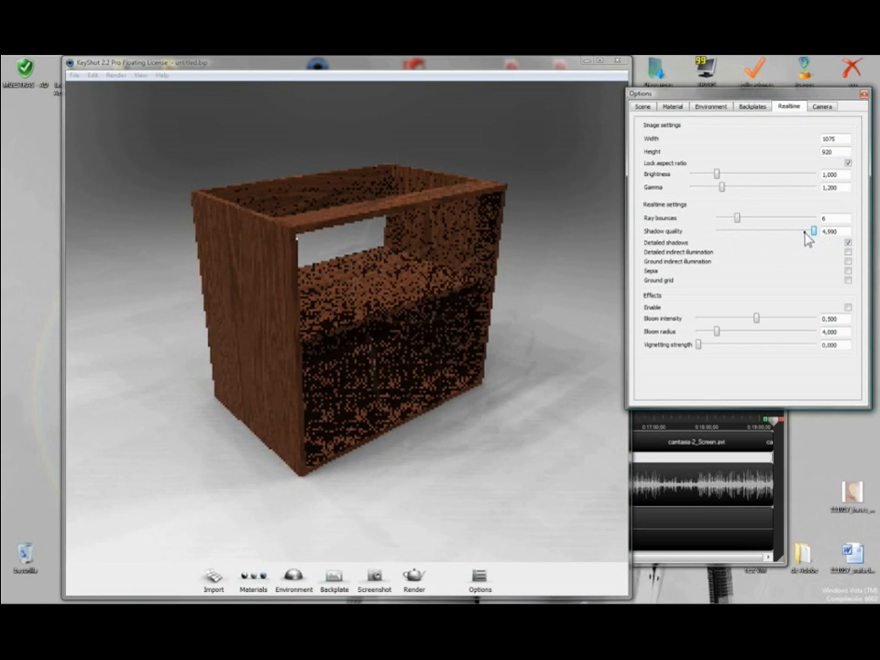
click(848, 251)
drag(704, 345, 755, 343)
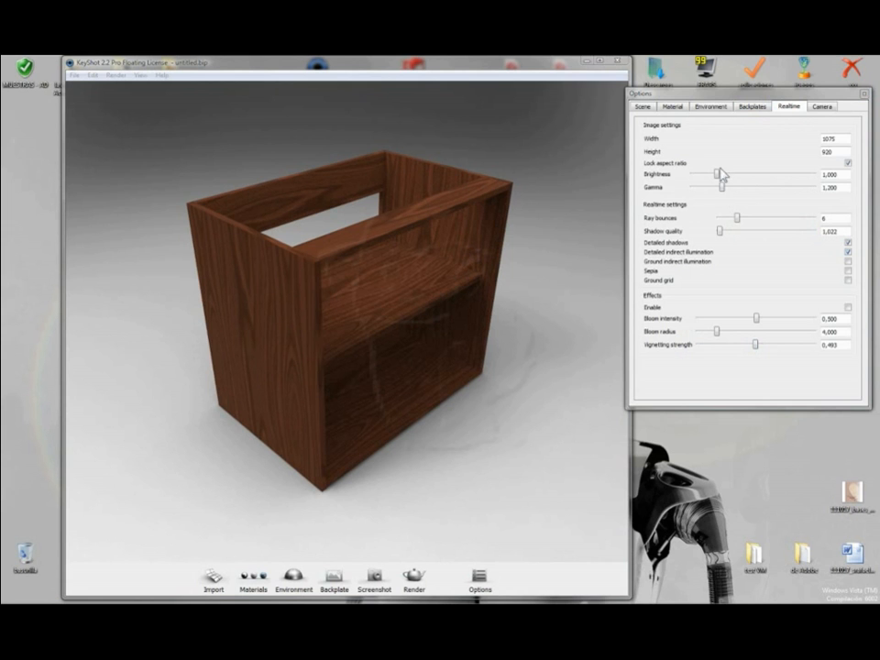
Turn on ground flattening, rotate the environment to 55.425 and check the lighting on the cabinet from a lower angle
click(707, 107)
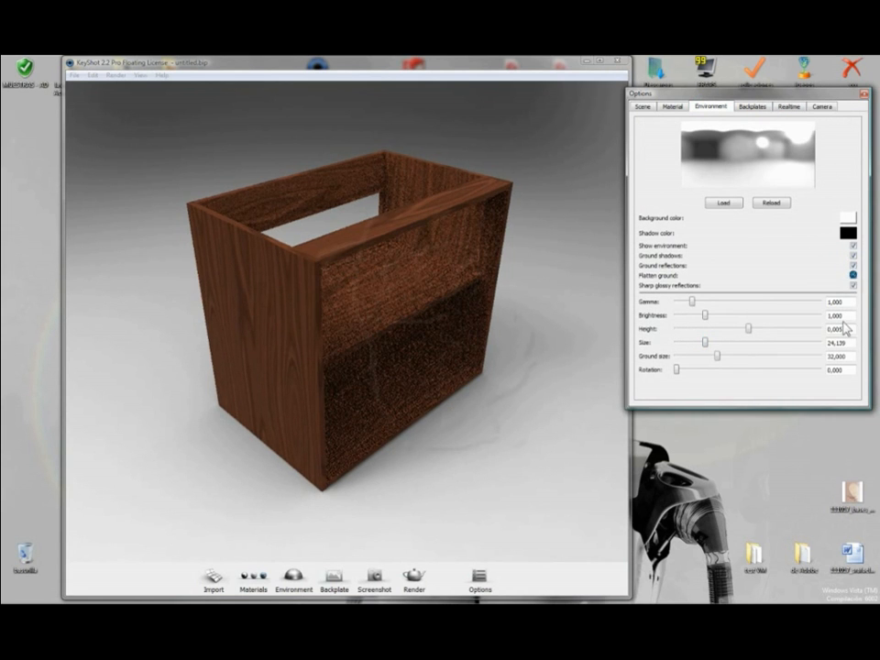
click(852, 275)
drag(676, 369, 702, 371)
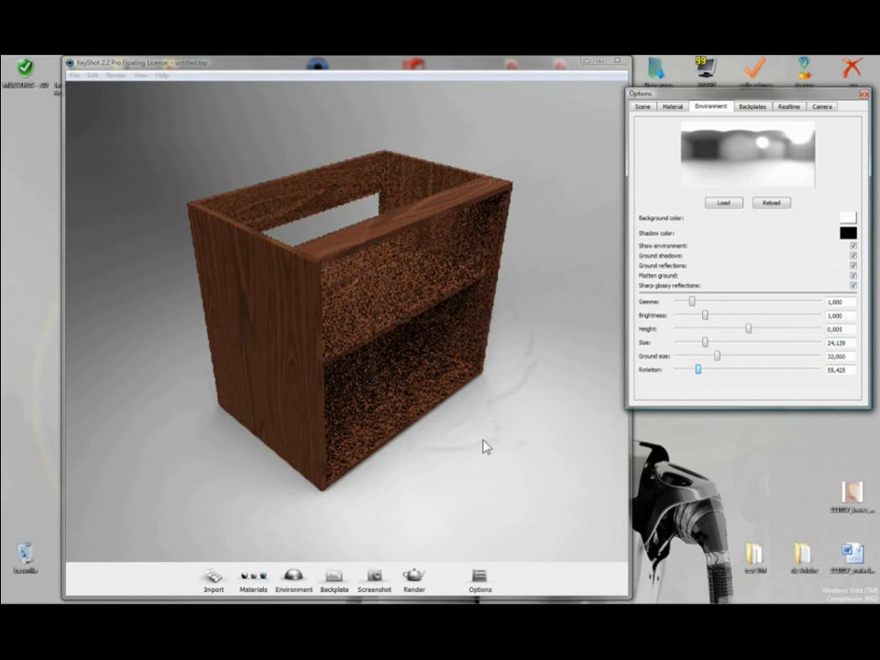
drag(481, 445, 476, 424)
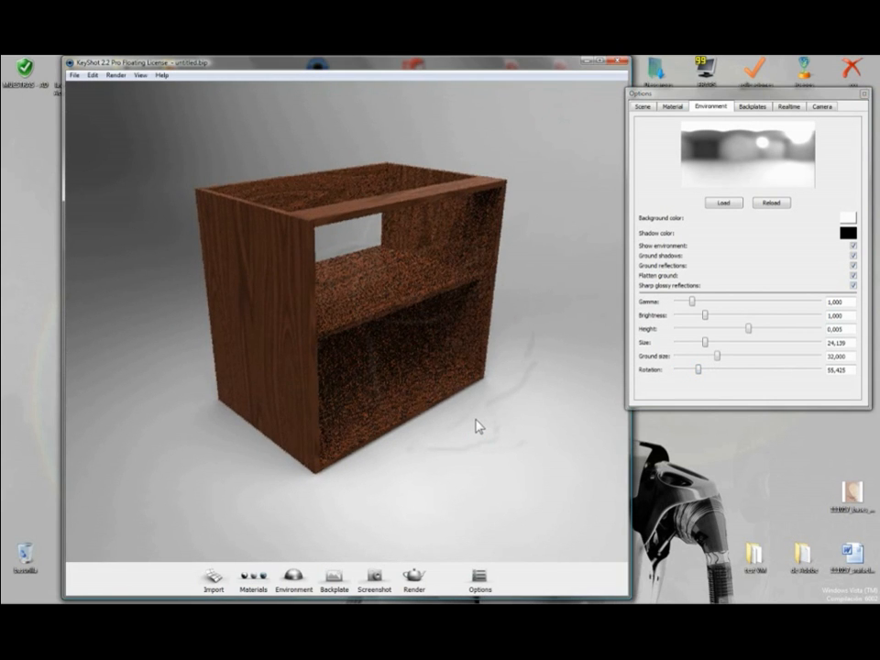
drag(521, 395, 538, 385)
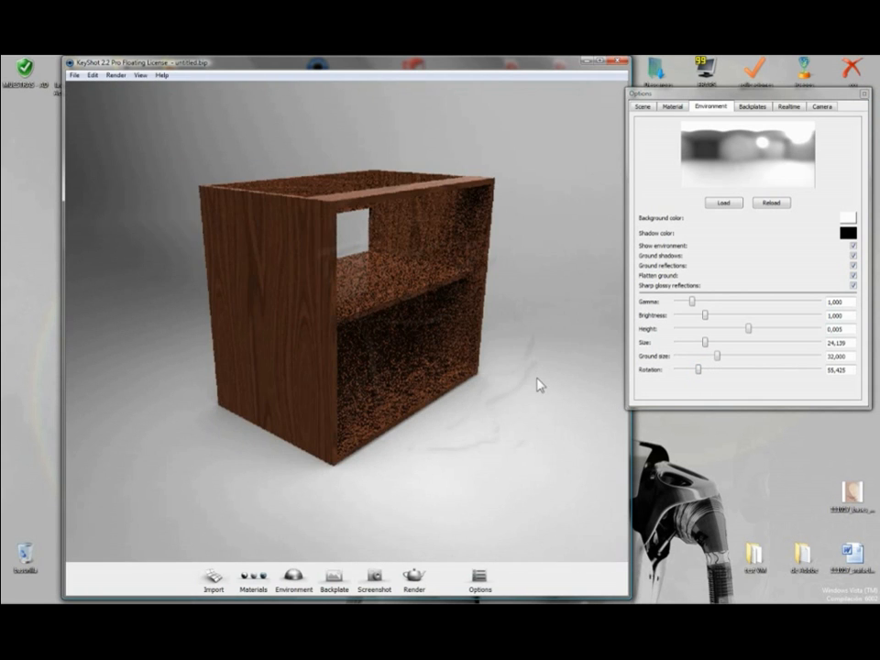